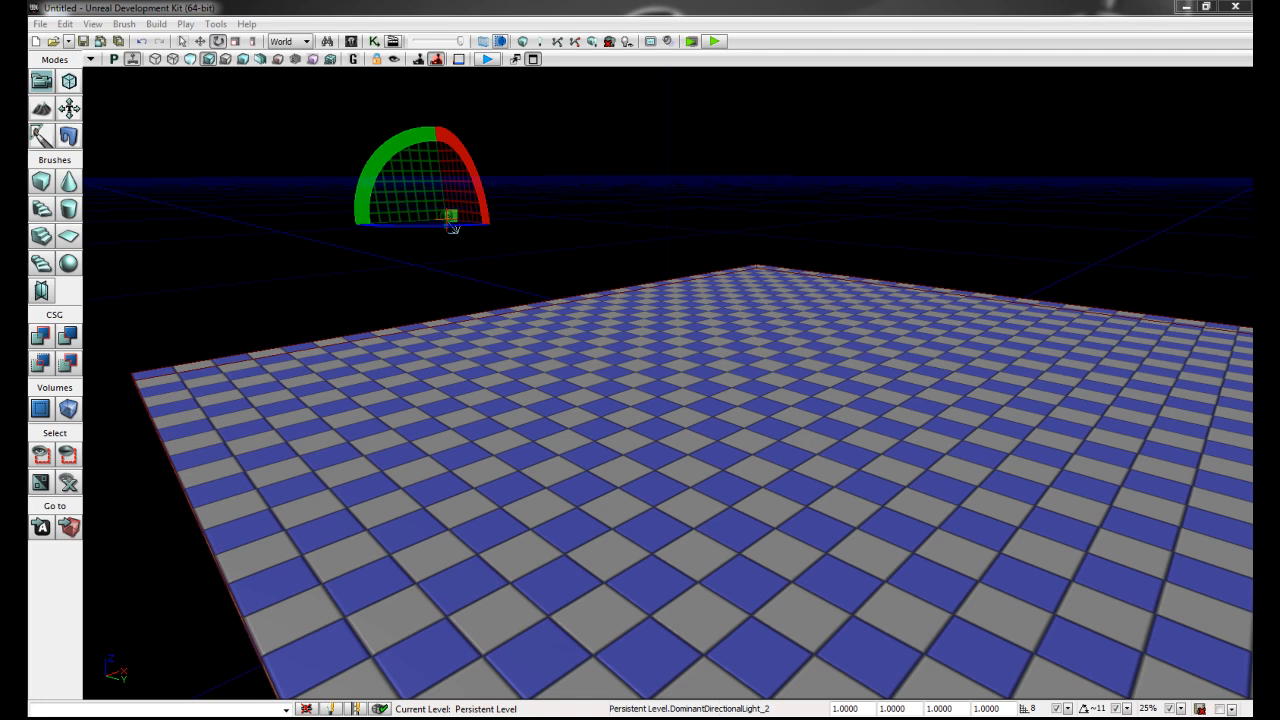
- Create a new empty map and discard the unsaved changes of the current one
right_drag(554, 243, 600, 248)
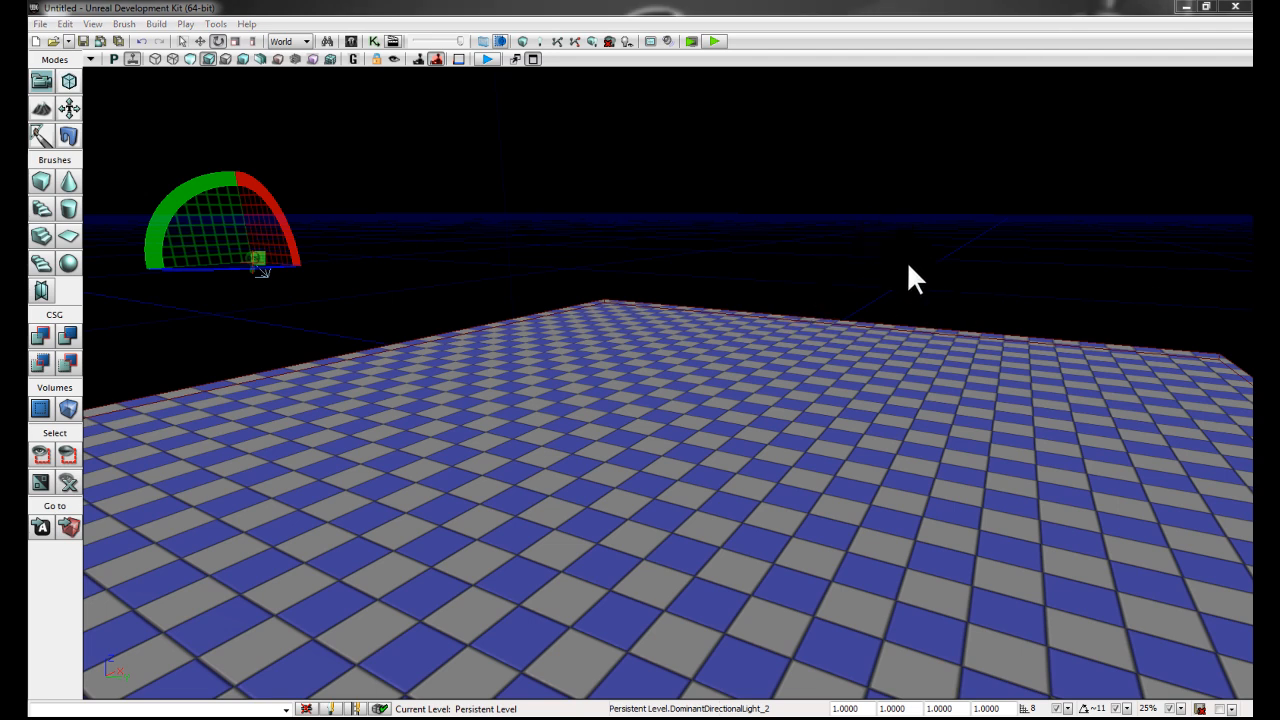
right_drag(984, 276, 910, 249)
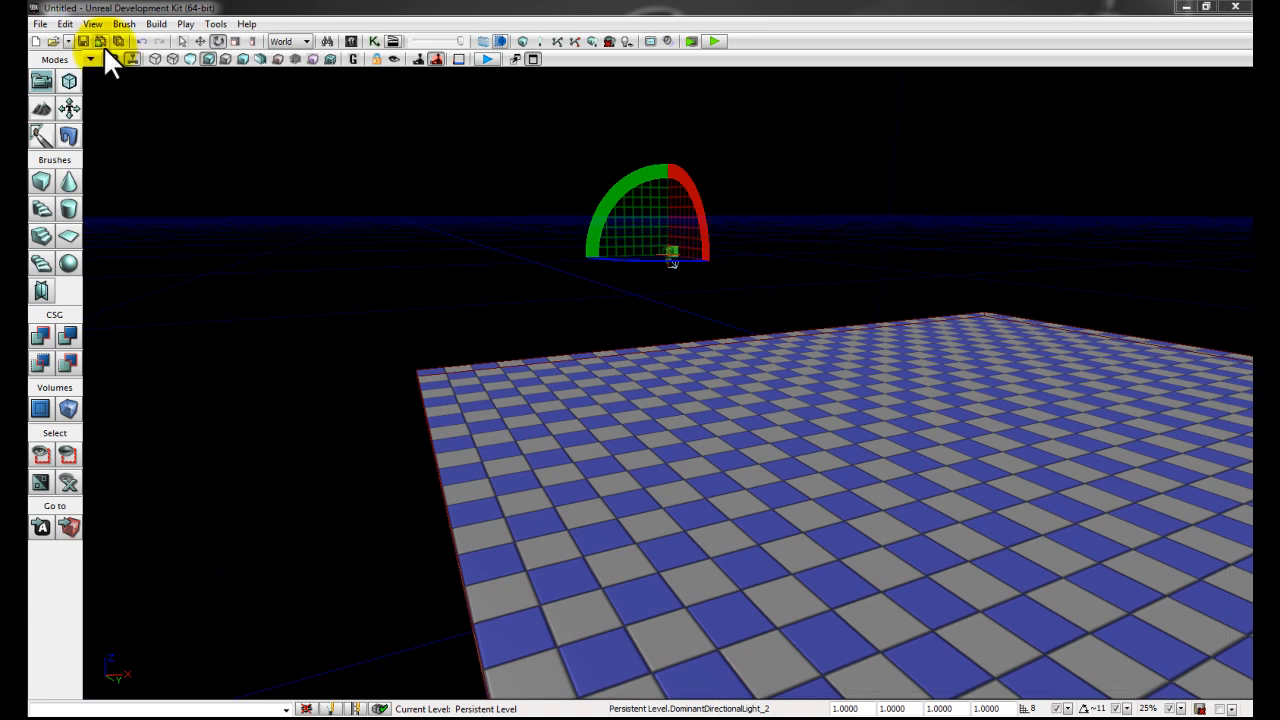
click(40, 24)
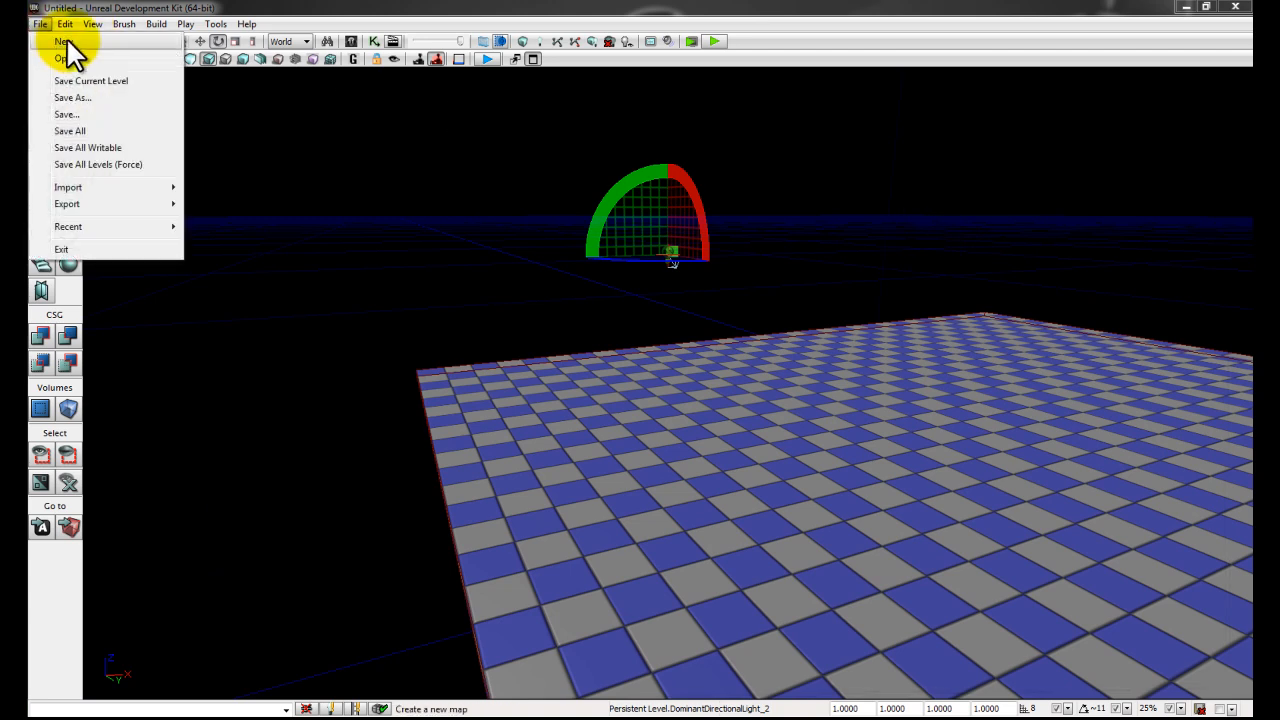
click(66, 41)
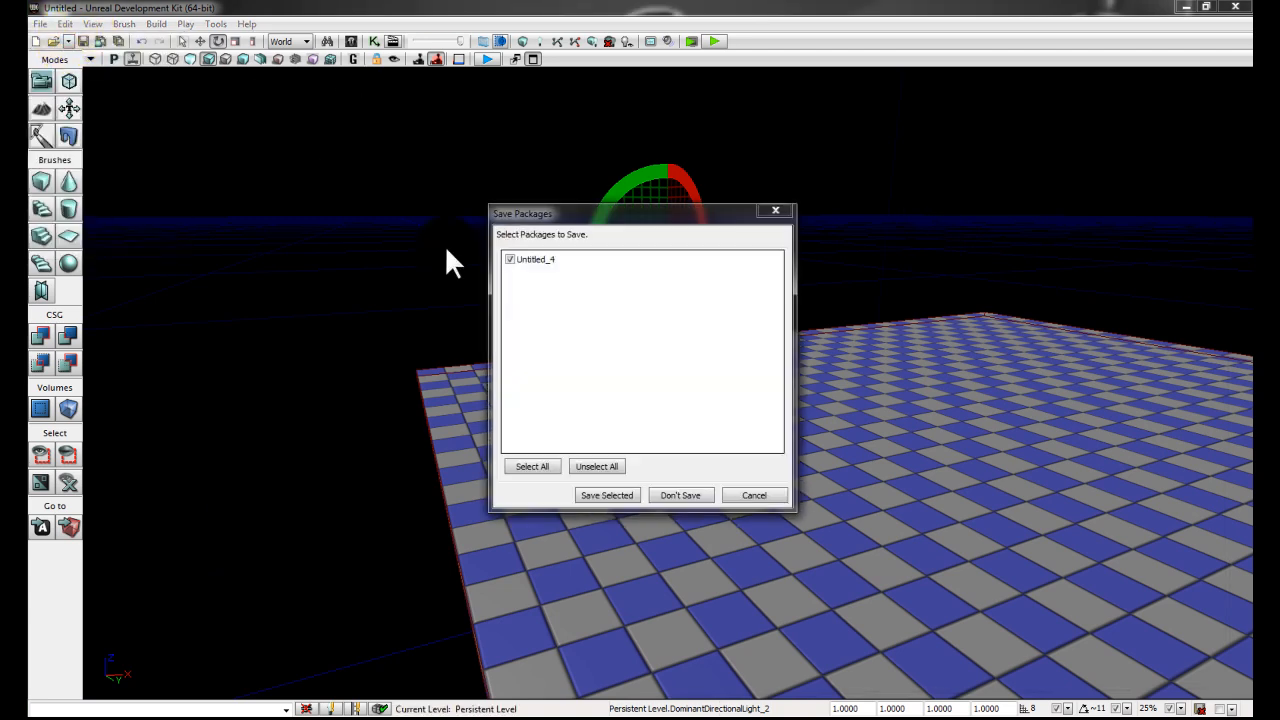
click(682, 497)
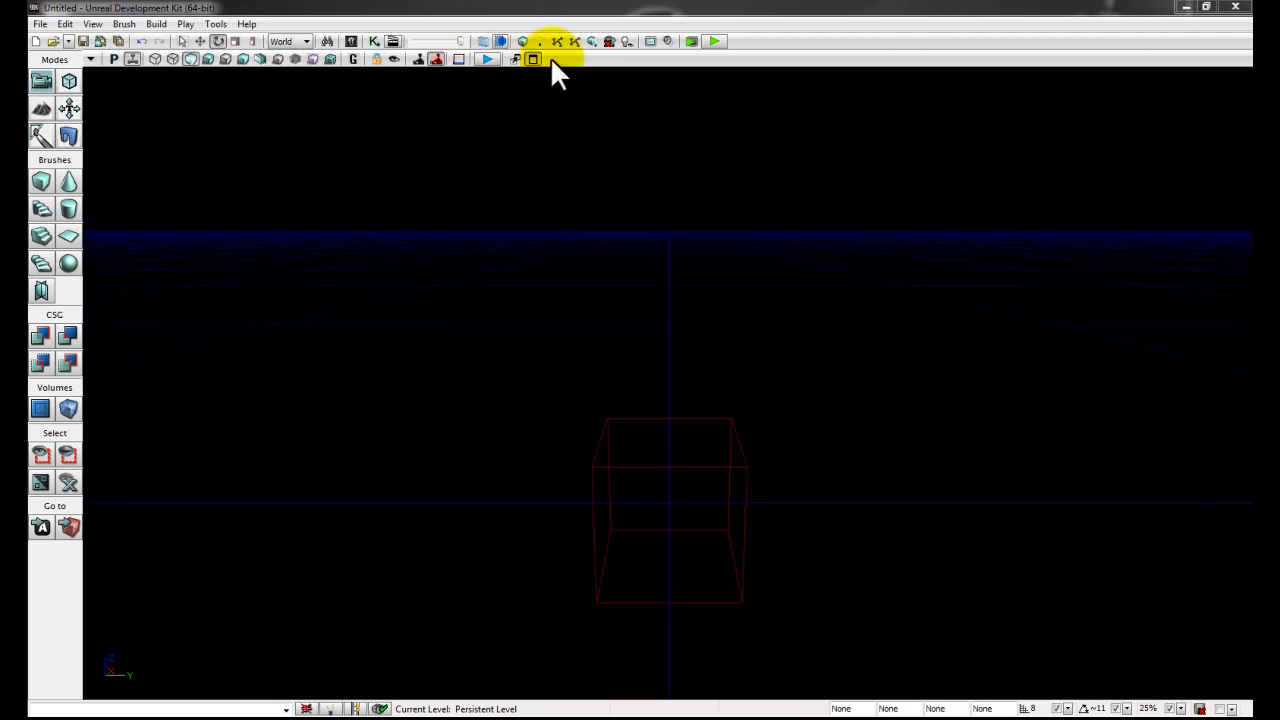
- Compare the four-view layout with the maximized perspective view while looking around the builder brush
click(531, 57)
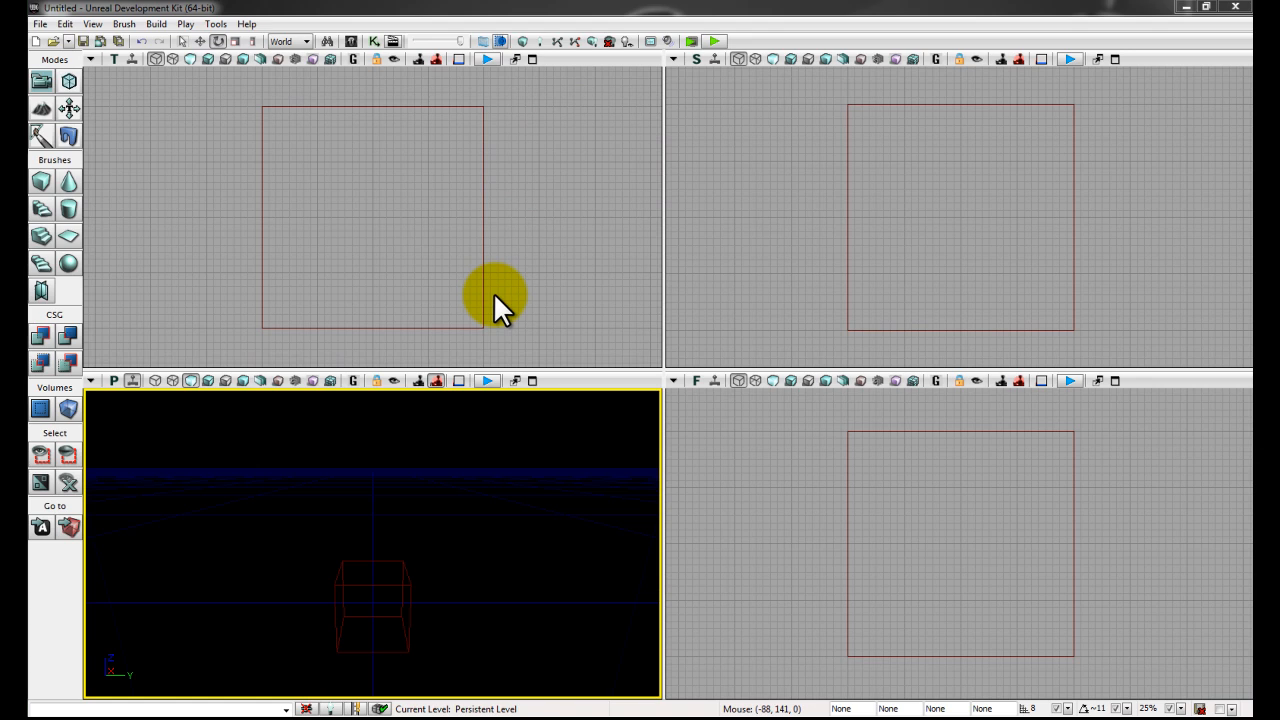
right_drag(514, 547, 456, 547)
drag(456, 547, 631, 563)
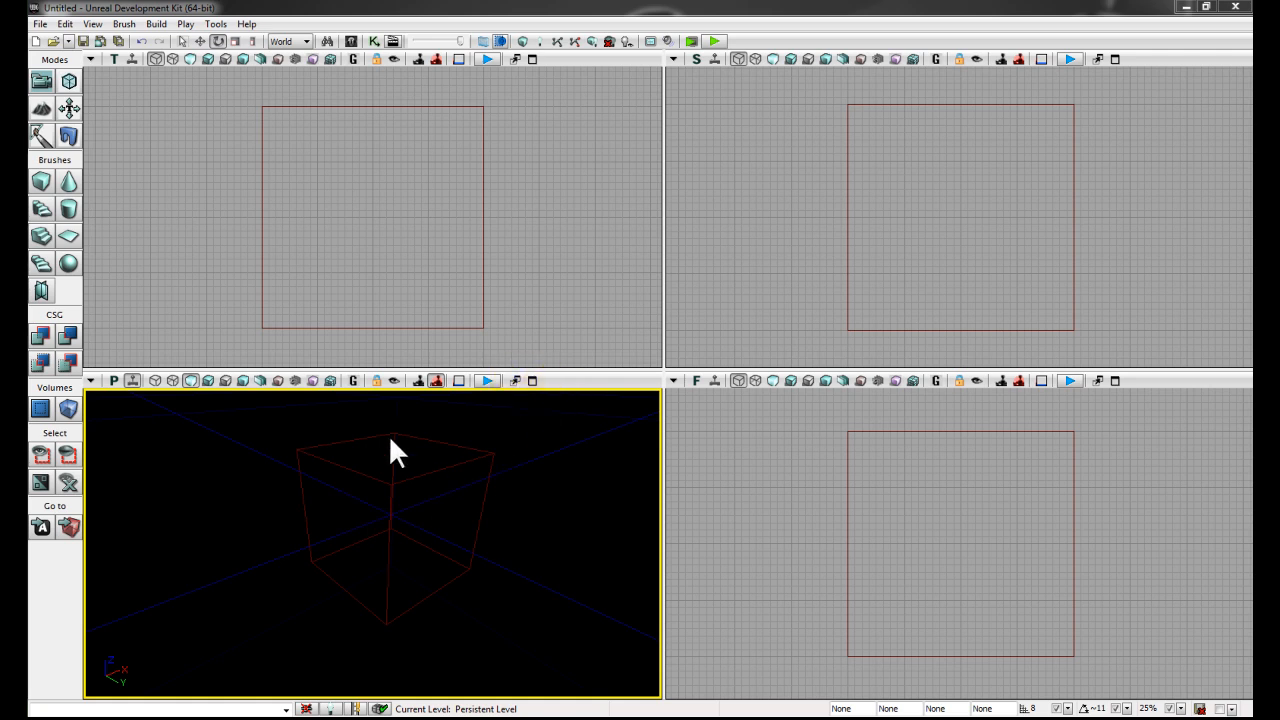
click(533, 382)
right_drag(673, 484, 683, 462)
drag(684, 463, 701, 411)
click(532, 59)
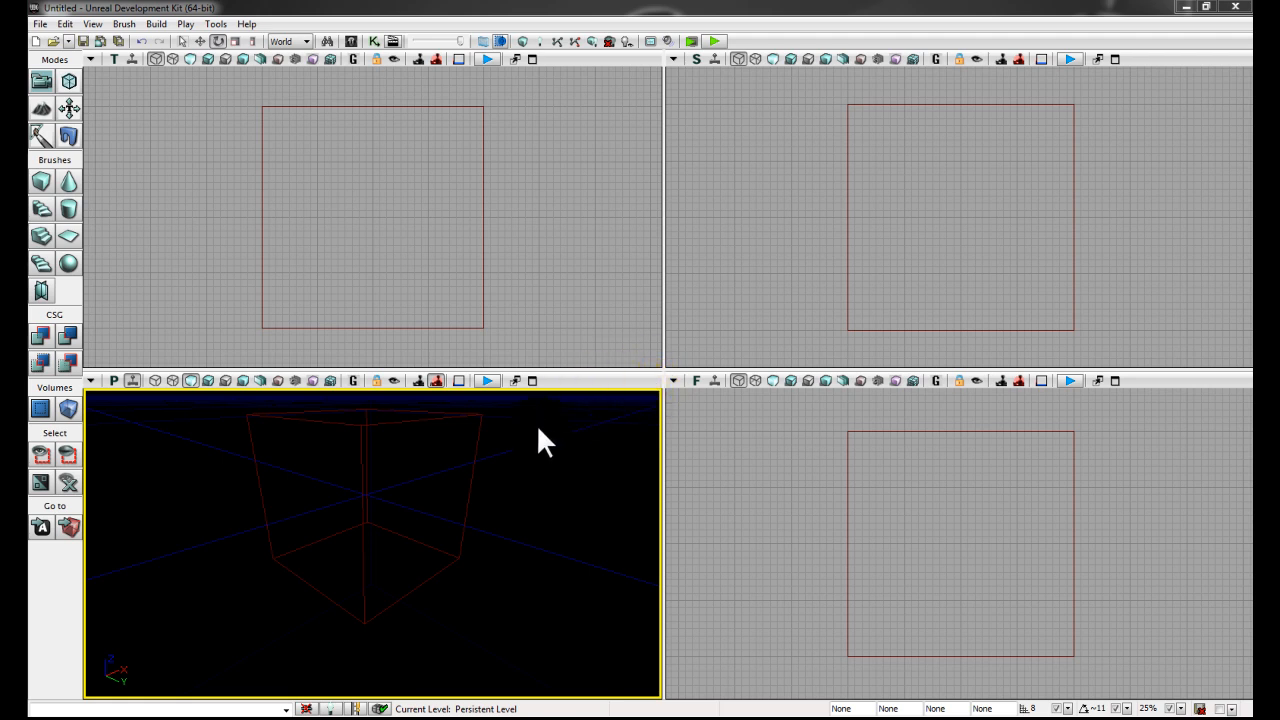
click(532, 381)
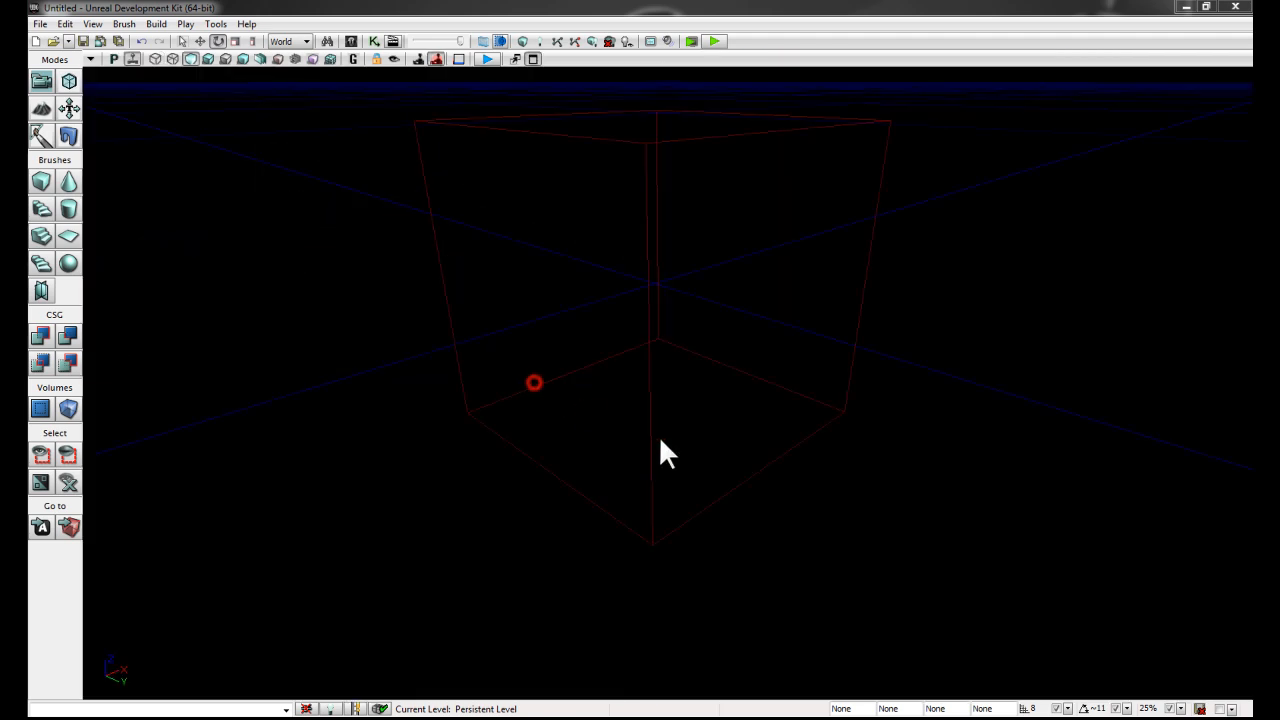
- Rotate, pan and zoom the perspective camera to view the builder brush from different angles and distances
mouse_move(717, 435)
right_down()
mouse_move(721, 416)
mouse_move(712, 454)
mouse_move(728, 401)
mouse_move(720, 436)
right_up()
mouse_move(716, 390)
right_down()
mouse_move(620, 334)
mouse_move(694, 343)
mouse_move(722, 396)
mouse_move(729, 371)
mouse_move(909, 371)
mouse_move(1031, 446)
mouse_move(965, 313)
mouse_move(754, 346)
mouse_move(711, 389)
mouse_move(715, 366)
mouse_move(720, 387)
right_up()
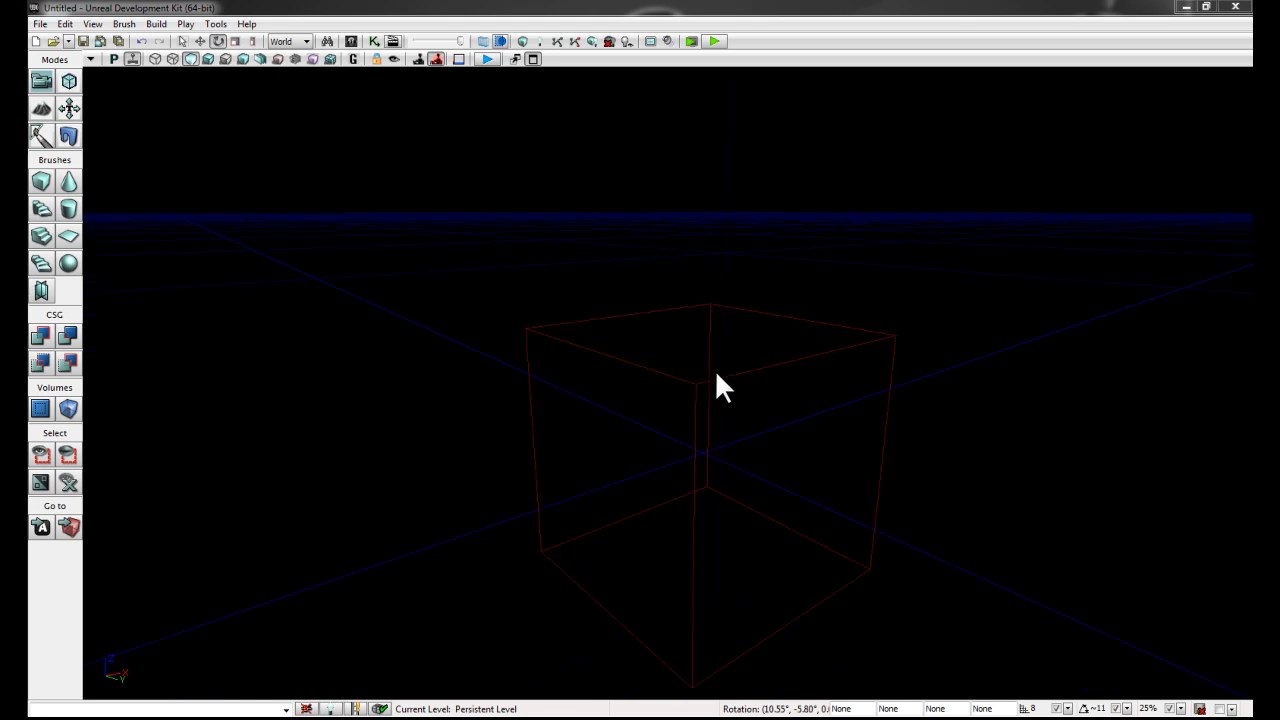
mouse_move(717, 375)
middle_down()
mouse_move(720, 514)
mouse_move(720, 406)
mouse_move(584, 400)
mouse_move(858, 388)
mouse_move(645, 380)
mouse_move(731, 388)
middle_up()
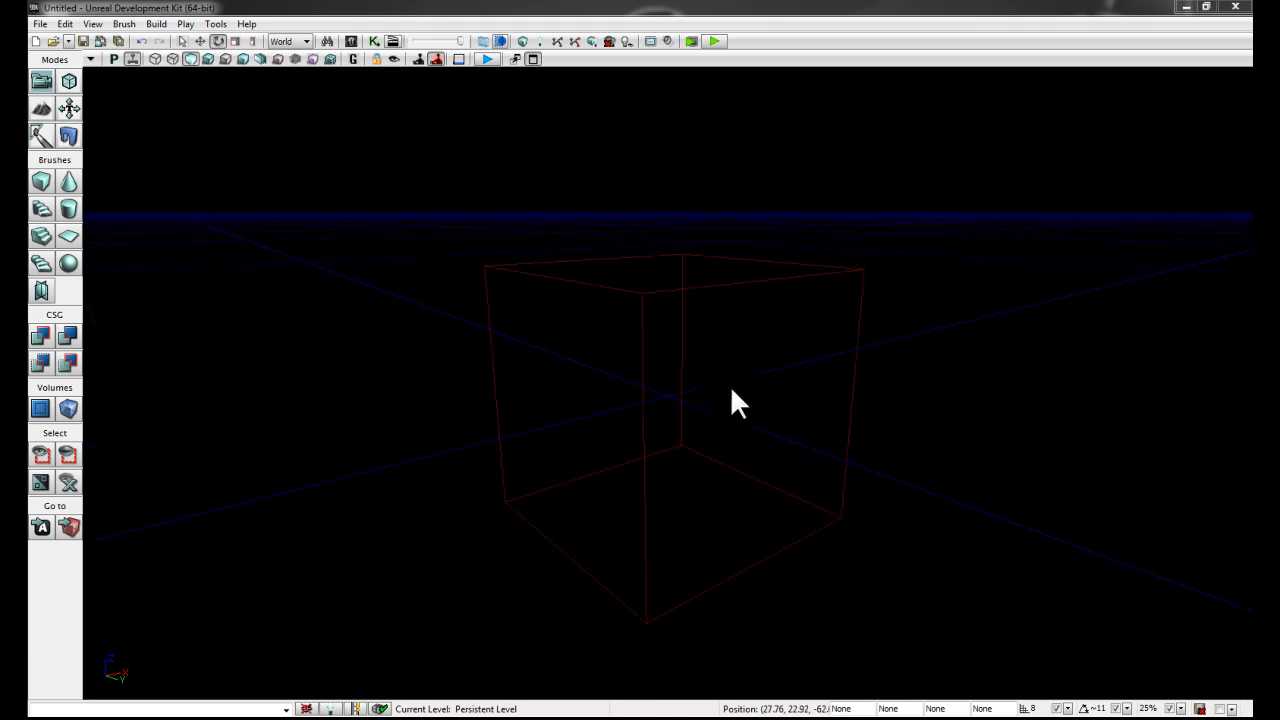
drag(732, 391, 750, 366)
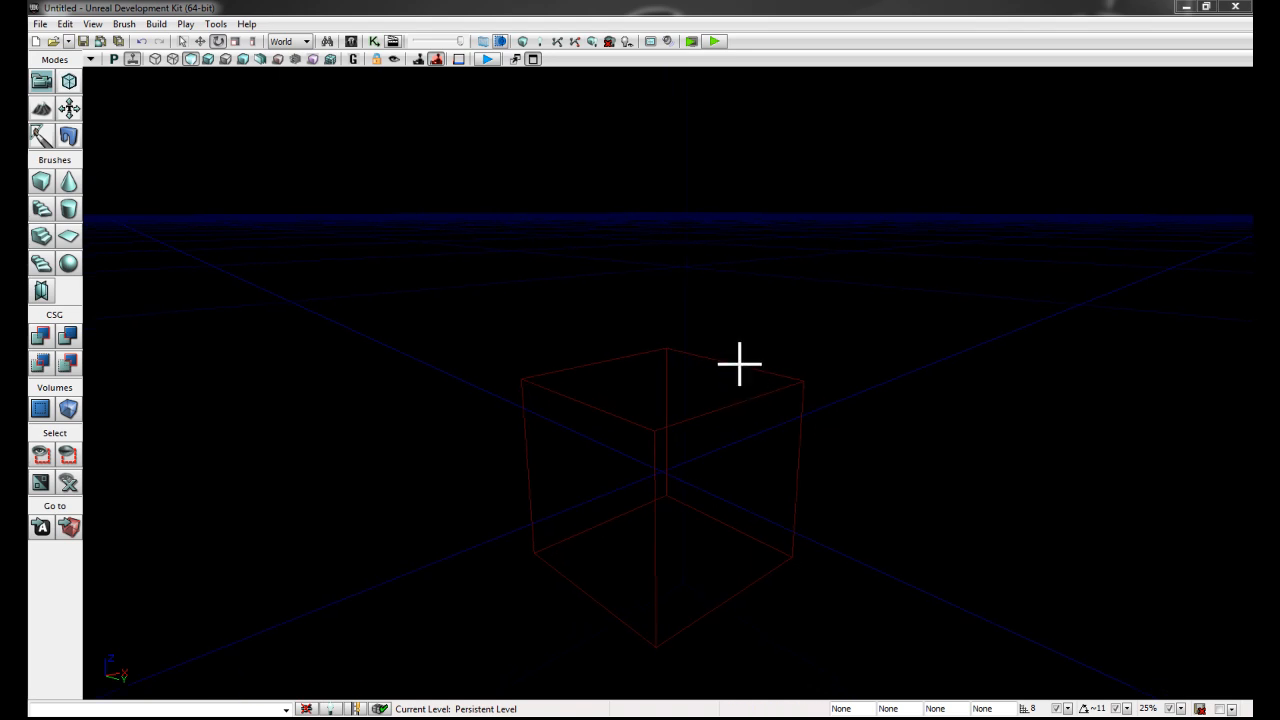
scroll(695, 390, up, 3)
scroll(687, 406, down, 3)
scroll(687, 405, down, 2)
middle_drag(687, 405, 504, 363)
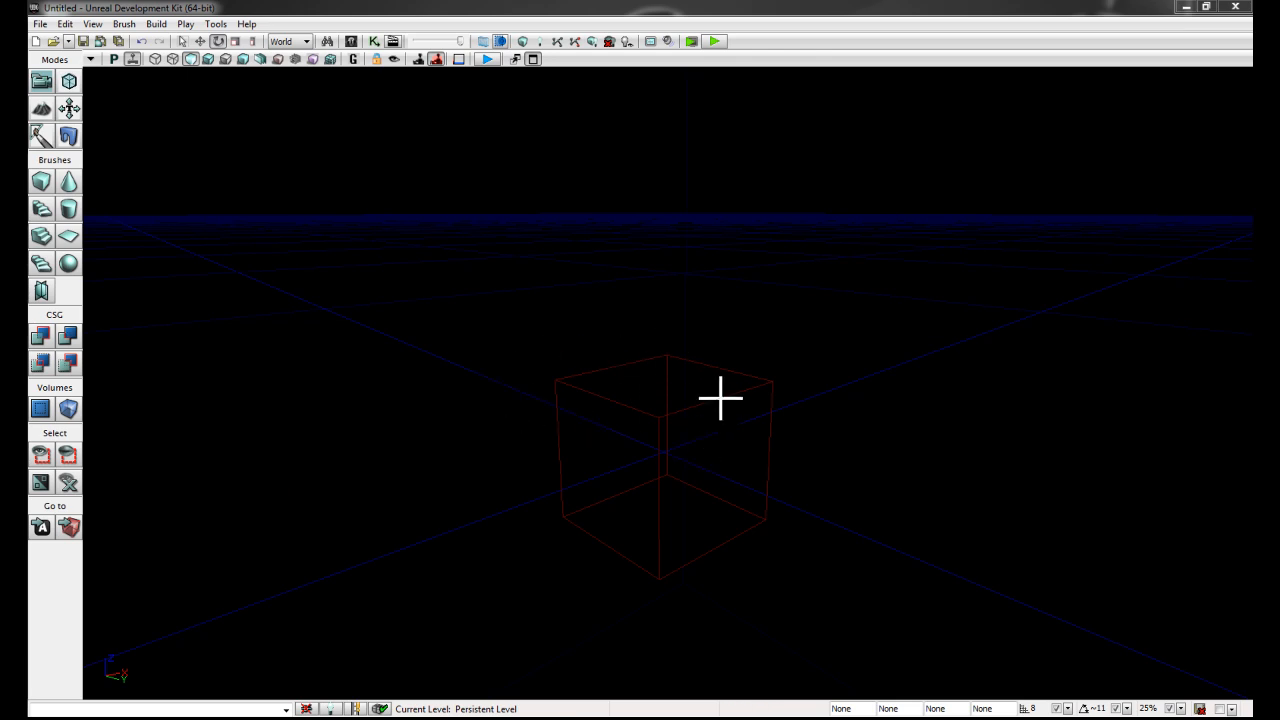
drag(720, 398, 566, 415)
- Show all four viewports, pan the top view, and maximize the perspective view again
click(540, 60)
mouse_move(395, 214)
middle_down()
mouse_move(350, 196)
mouse_move(321, 159)
mouse_move(343, 228)
mouse_move(332, 210)
middle_up()
click(483, 268)
click(556, 271)
click(532, 380)
- Fly the perspective camera forward, backward and sideways through the empty level and return close to the builder brush
right_drag(791, 337, 742, 310)
key(w)
key(s)
key(a)
key(d)
key(a)
key(d)
key(w)
key(s)
key(w)
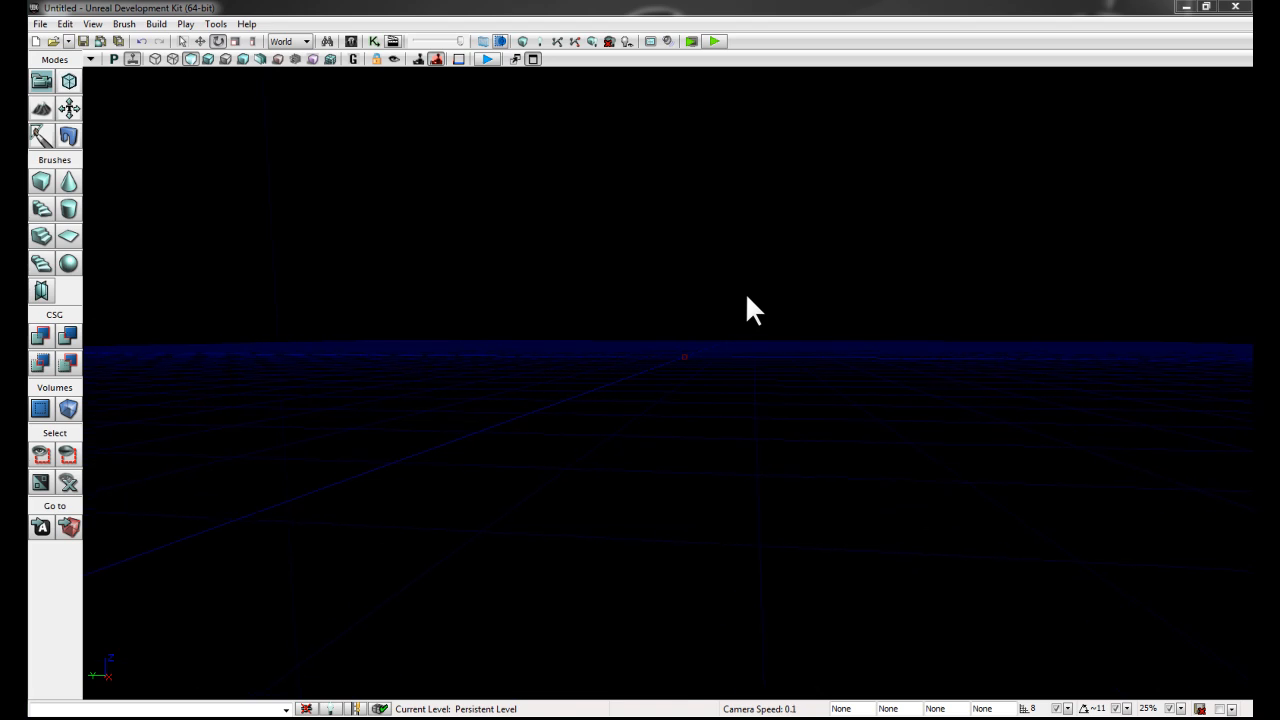
scroll(747, 297, up, 10)
right_drag(747, 297, 677, 312)
scroll(746, 279, up, 3)
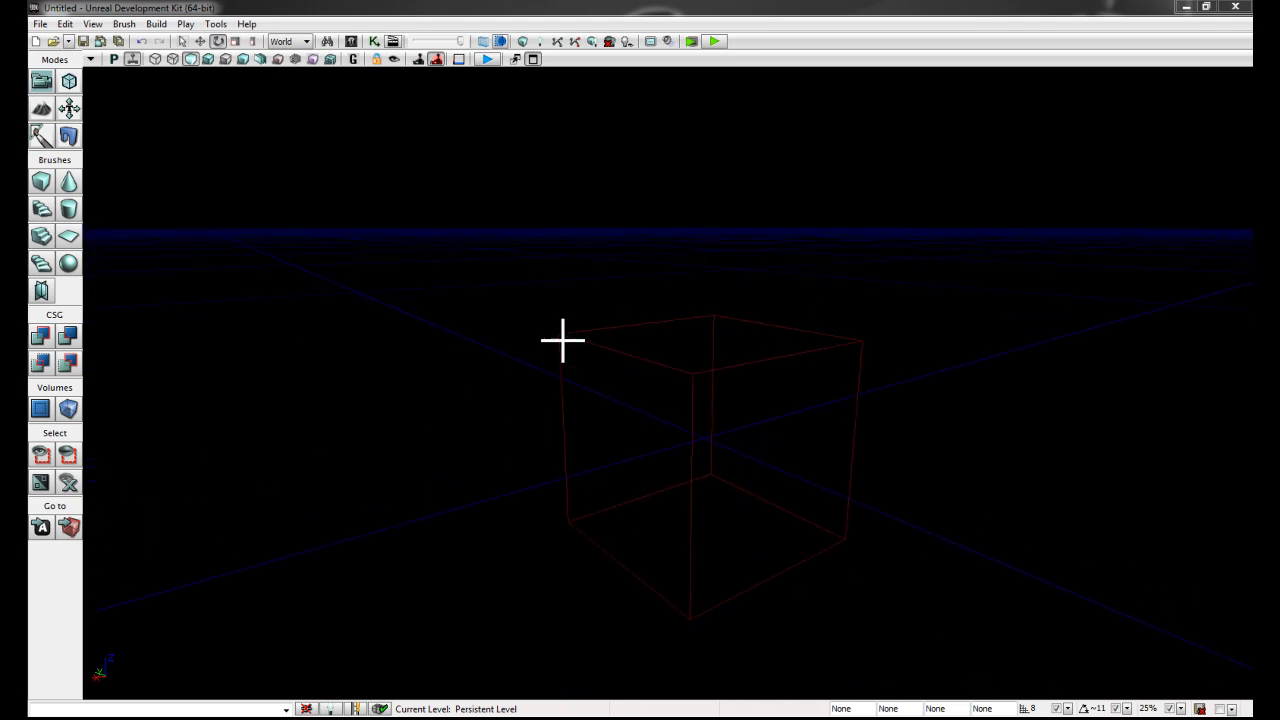
- Select the red builder brush and switch its transform widget from rotation to translation
click(650, 360)
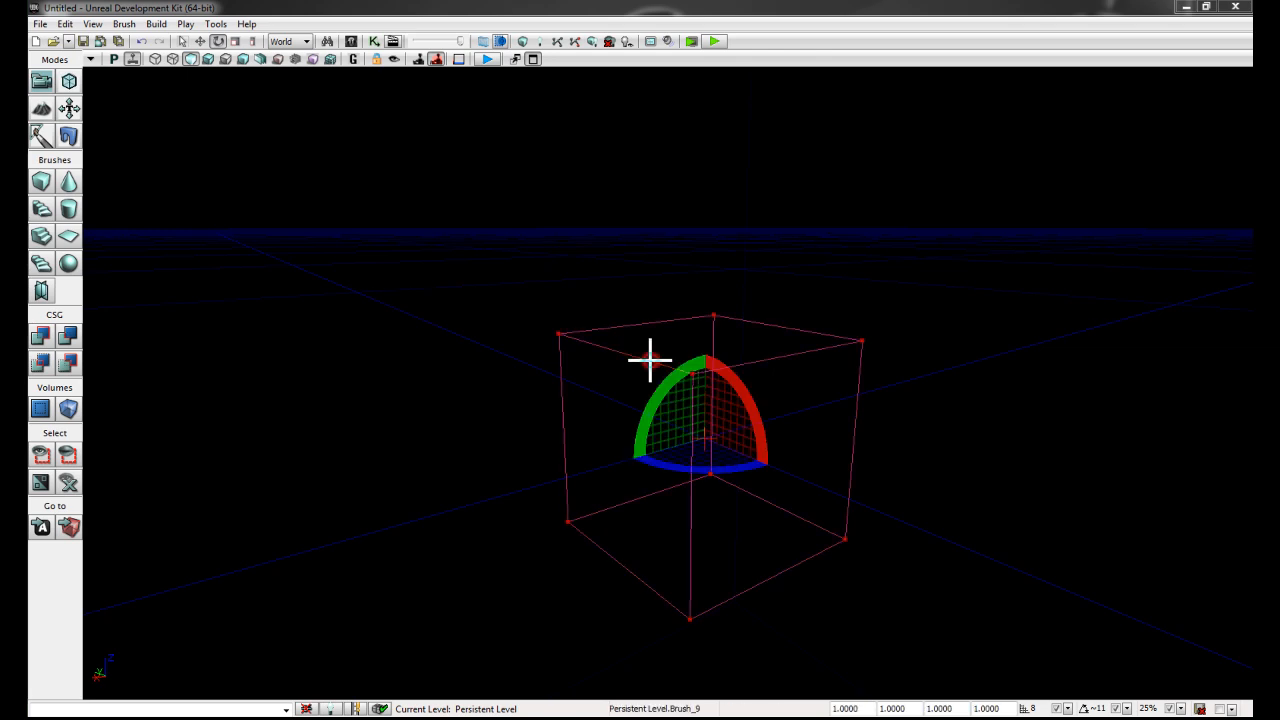
click(634, 305)
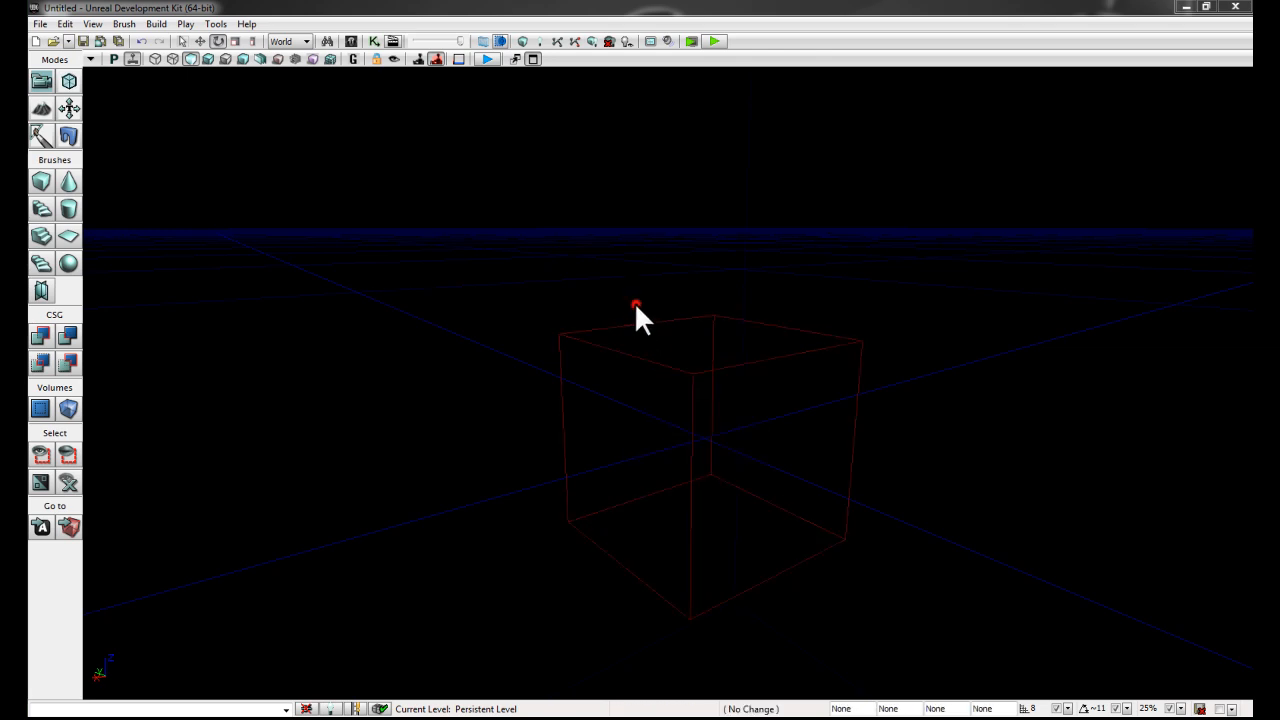
click(640, 356)
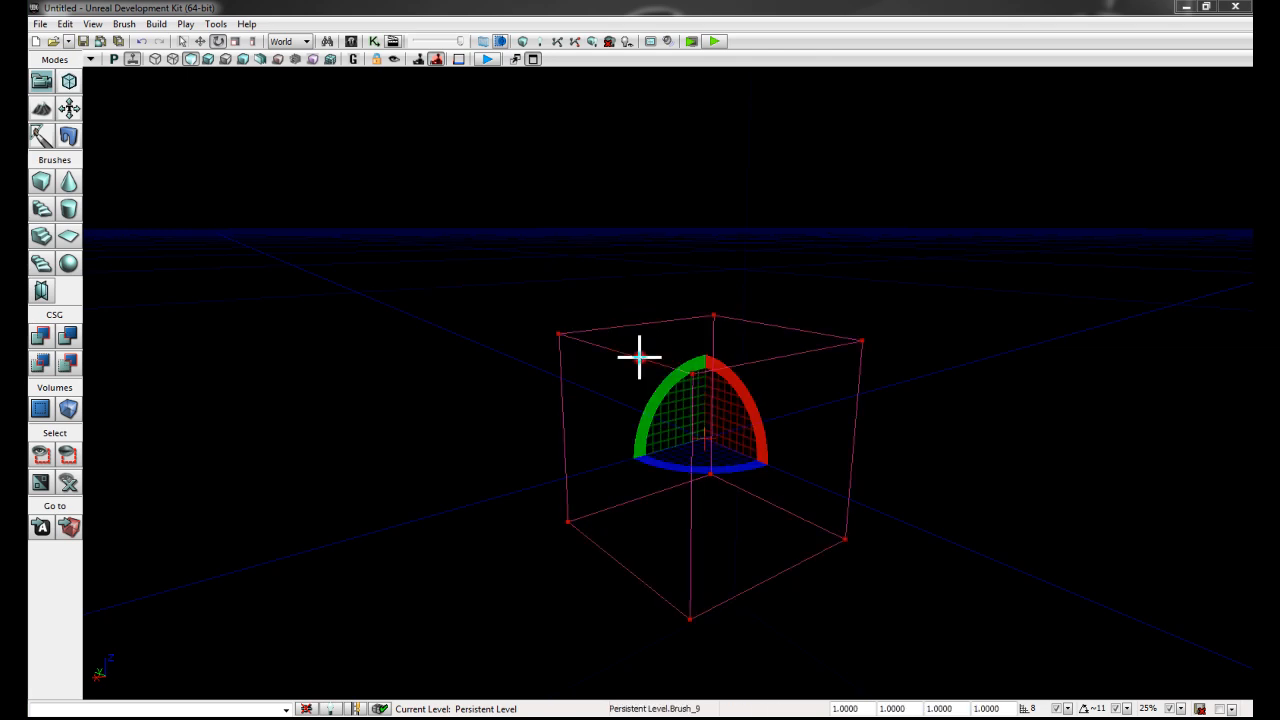
click(632, 294)
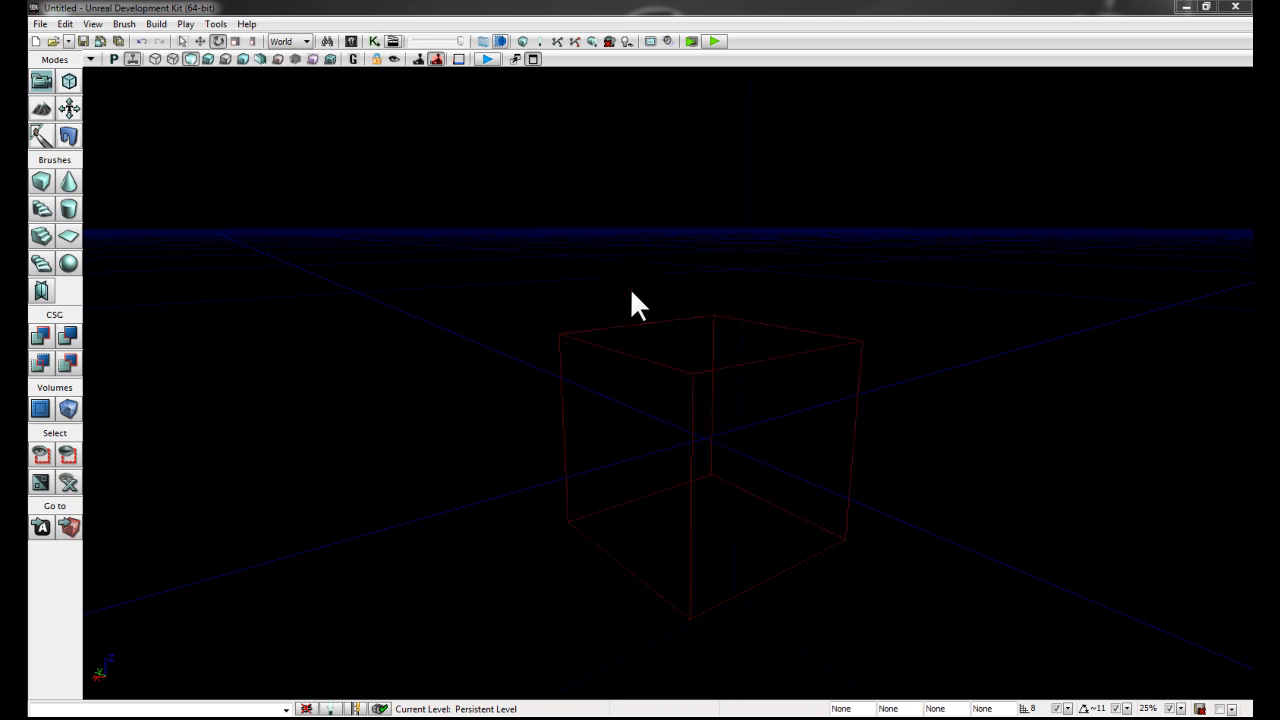
click(631, 327)
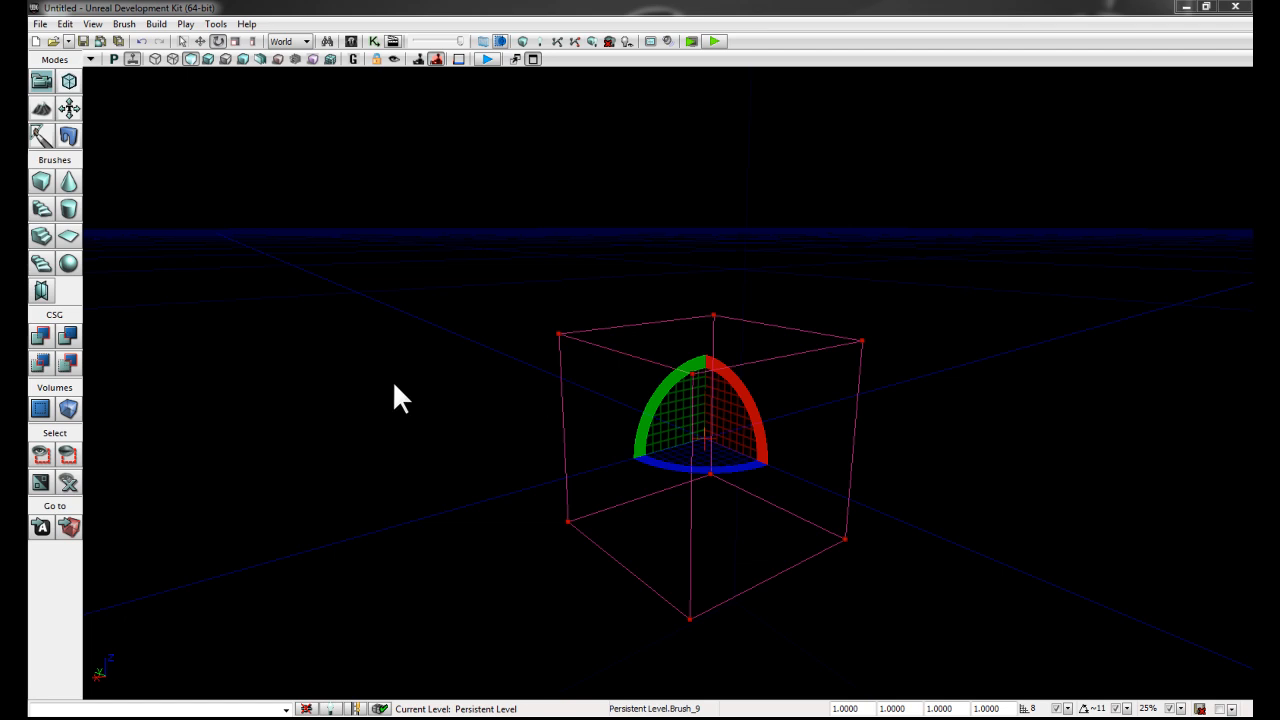
click(628, 350)
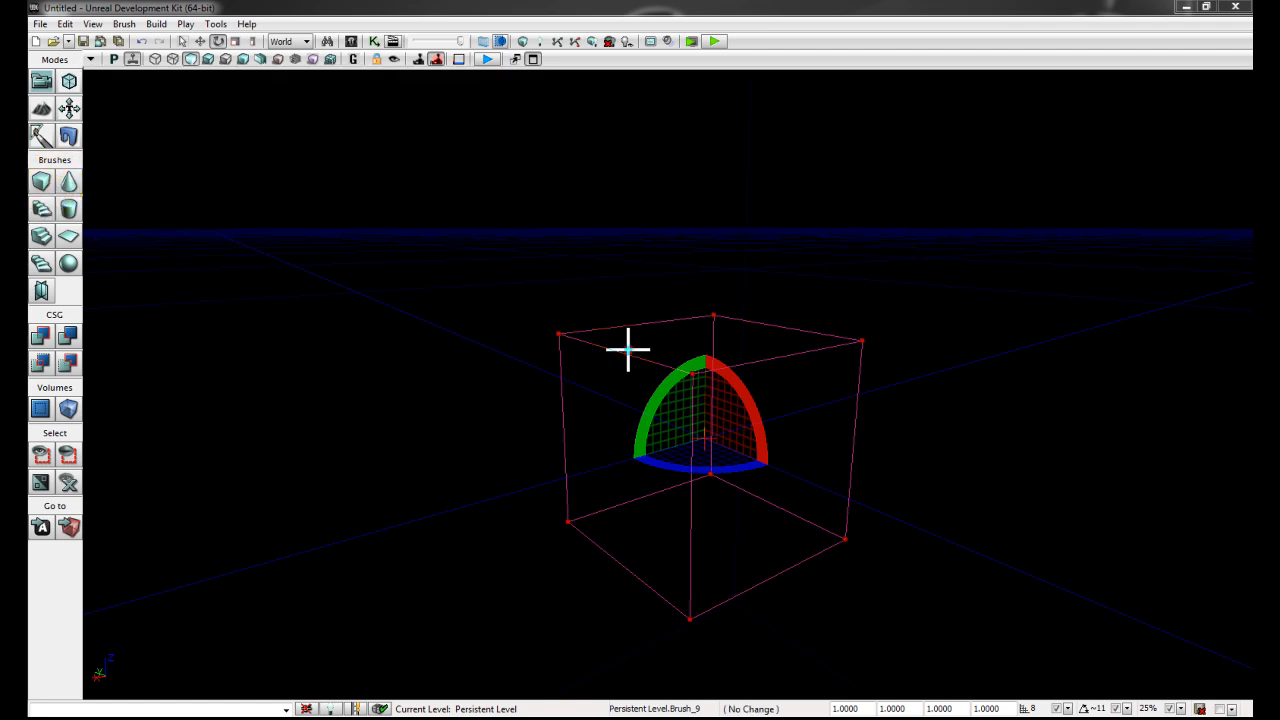
key(space)
key(space)
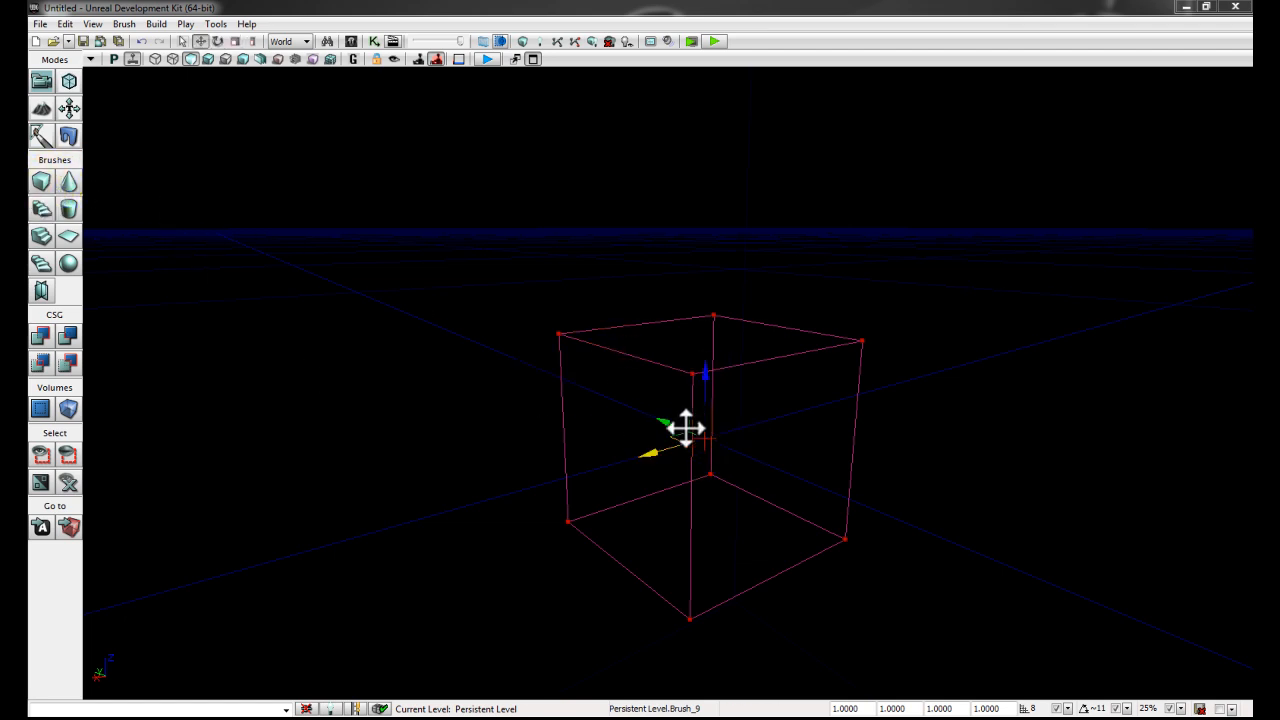
- Open the cube brush builder's properties and build the brush with X, Y and Z set to 256
right_click(41, 182)
click(488, 300)
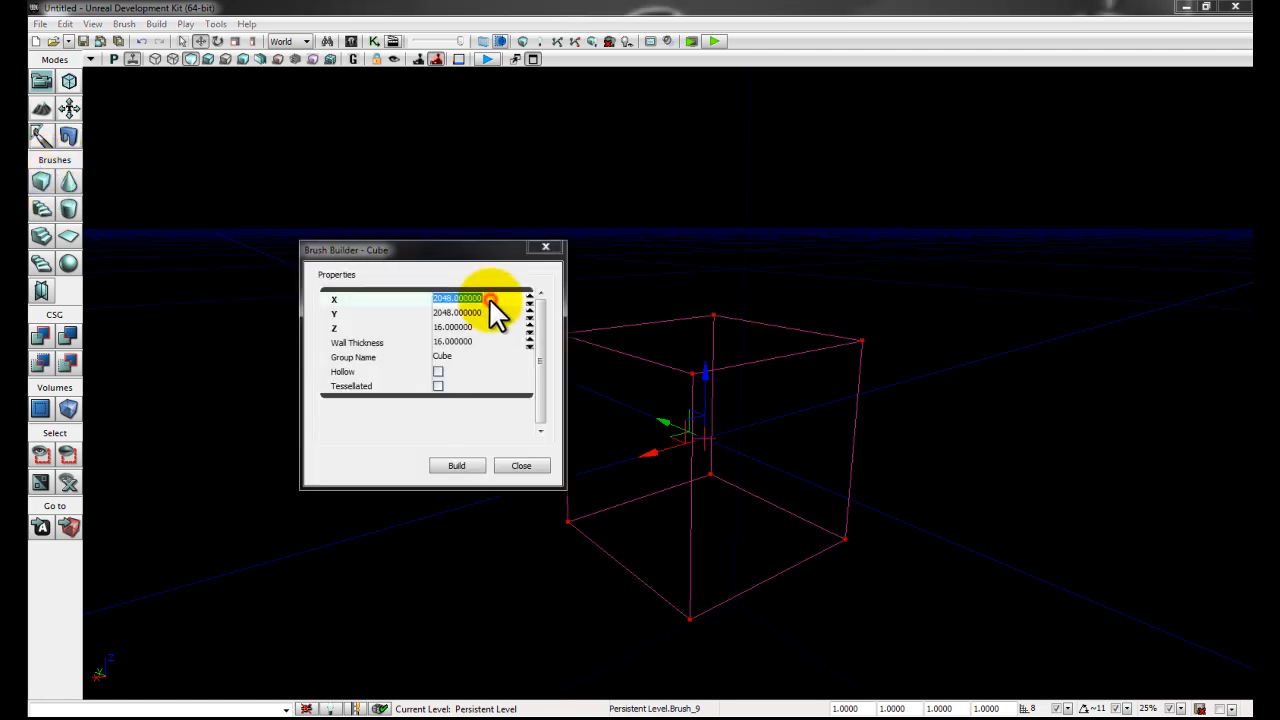
text(256)
key(Tab)
text(256)
key(Tab)
text(256)
key(Return)
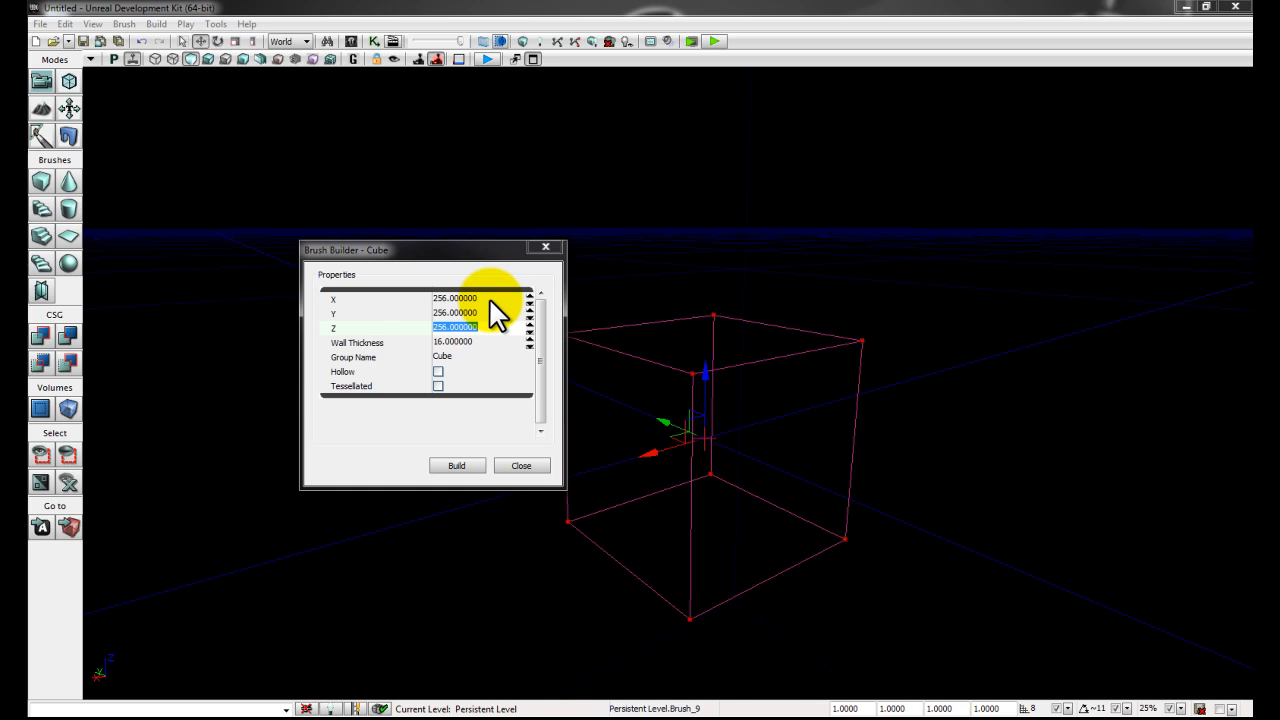
- Build the cube brush as a flat floor slab with X 2048, Y 2048 and Z 16, and close the builder
click(489, 301)
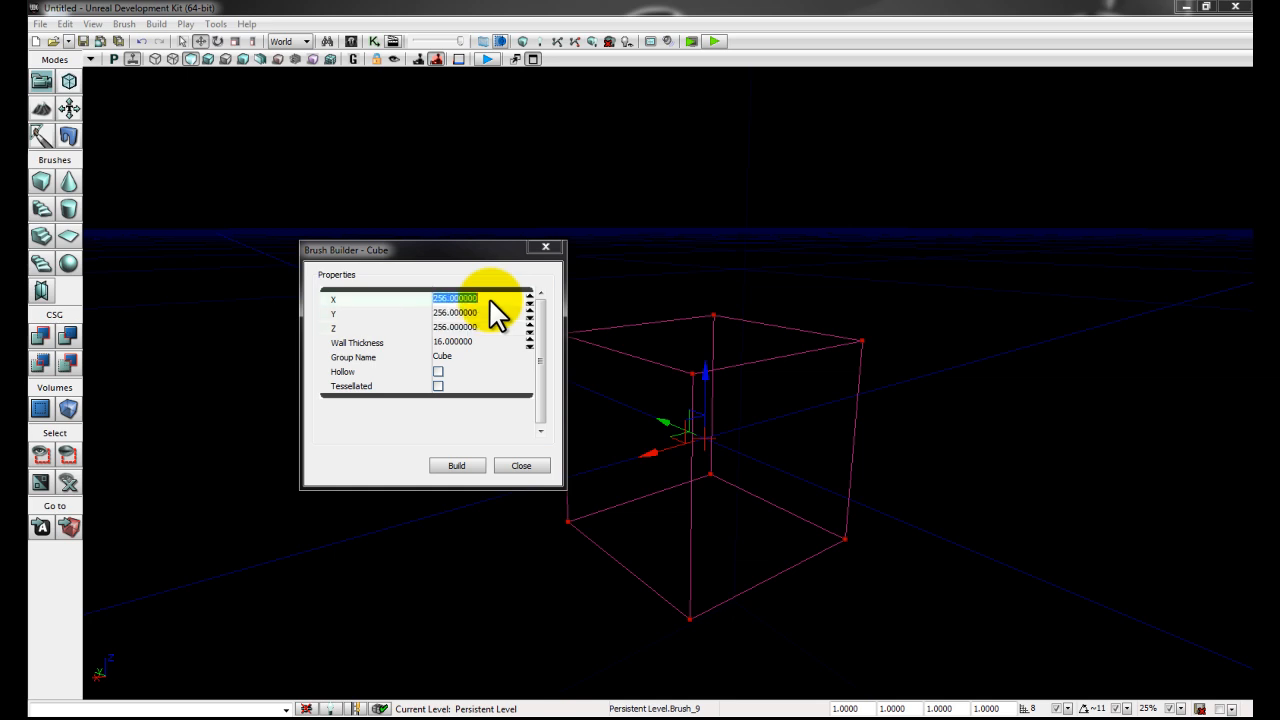
key(Tab)
text(2048)
key(Tab)
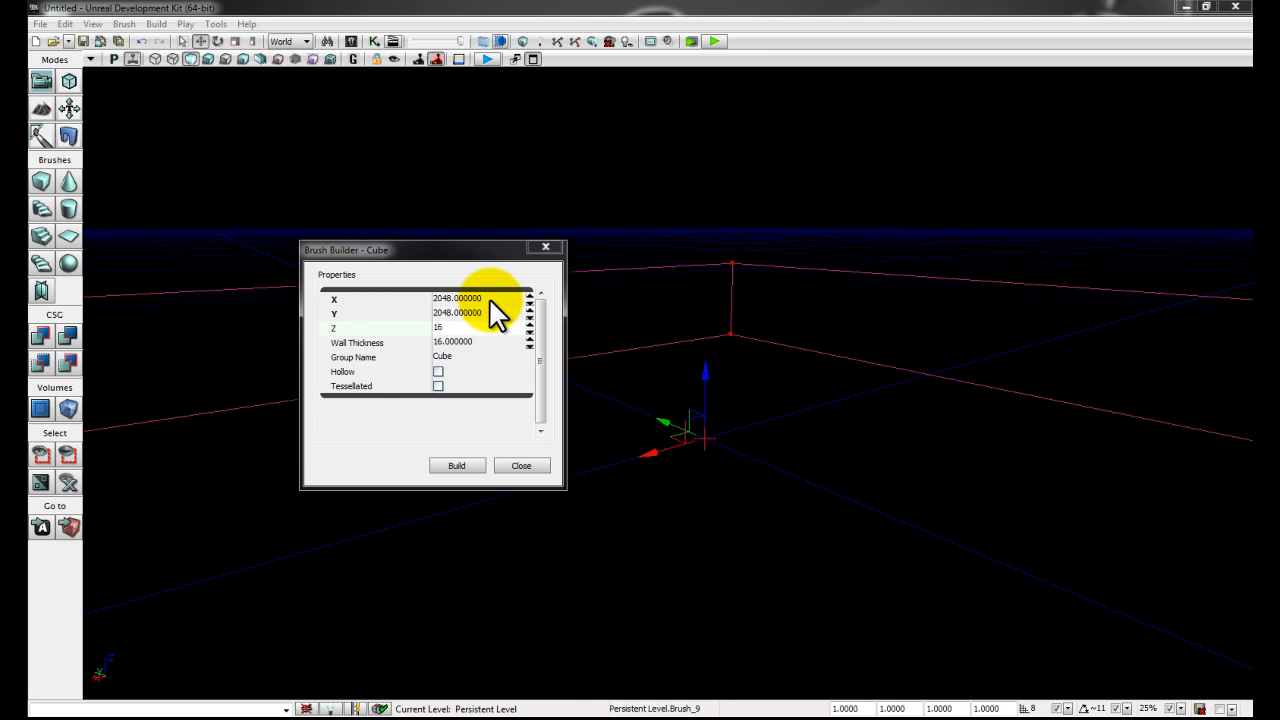
text(16)
key(Return)
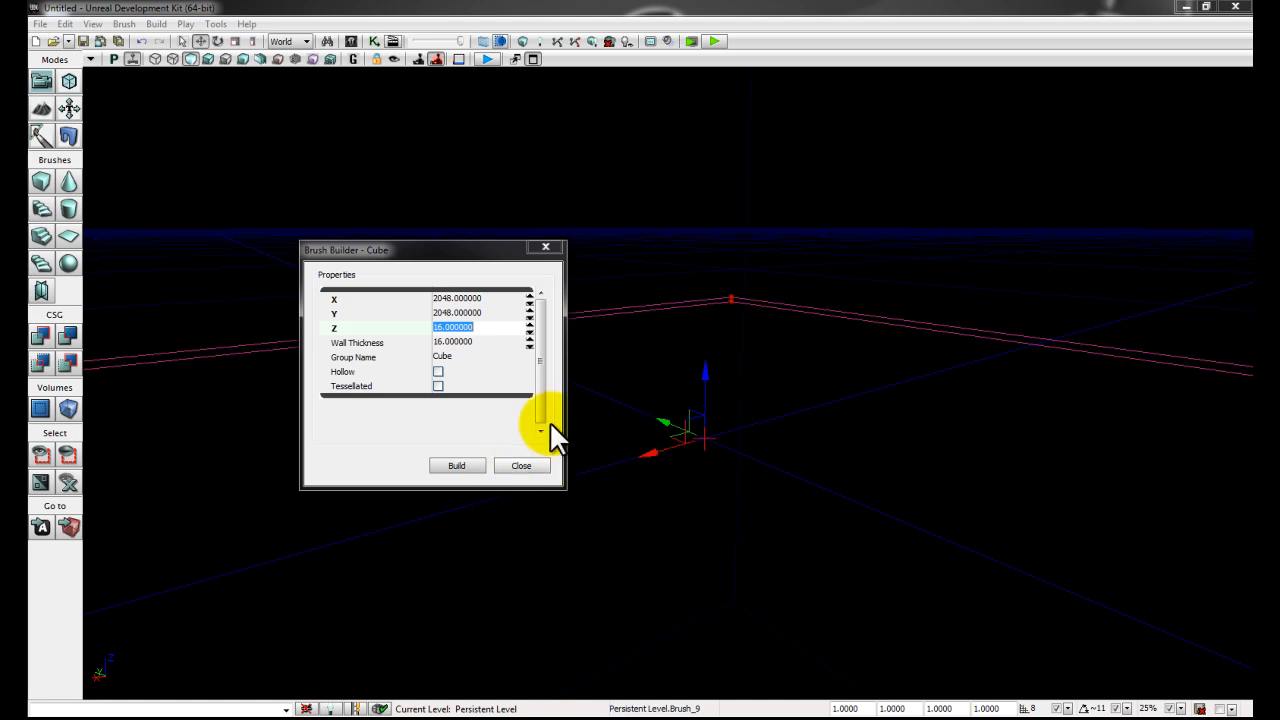
click(526, 465)
- Add the flat builder brush to the level as solid floor geometry with CSG Add
mouse_move(648, 558)
right_down()
mouse_move(843, 566)
mouse_move(734, 543)
mouse_move(612, 555)
right_up()
mouse_move(605, 537)
mouse_down()
mouse_move(910, 542)
mouse_move(810, 591)
mouse_move(845, 705)
mouse_move(857, 703)
mouse_up()
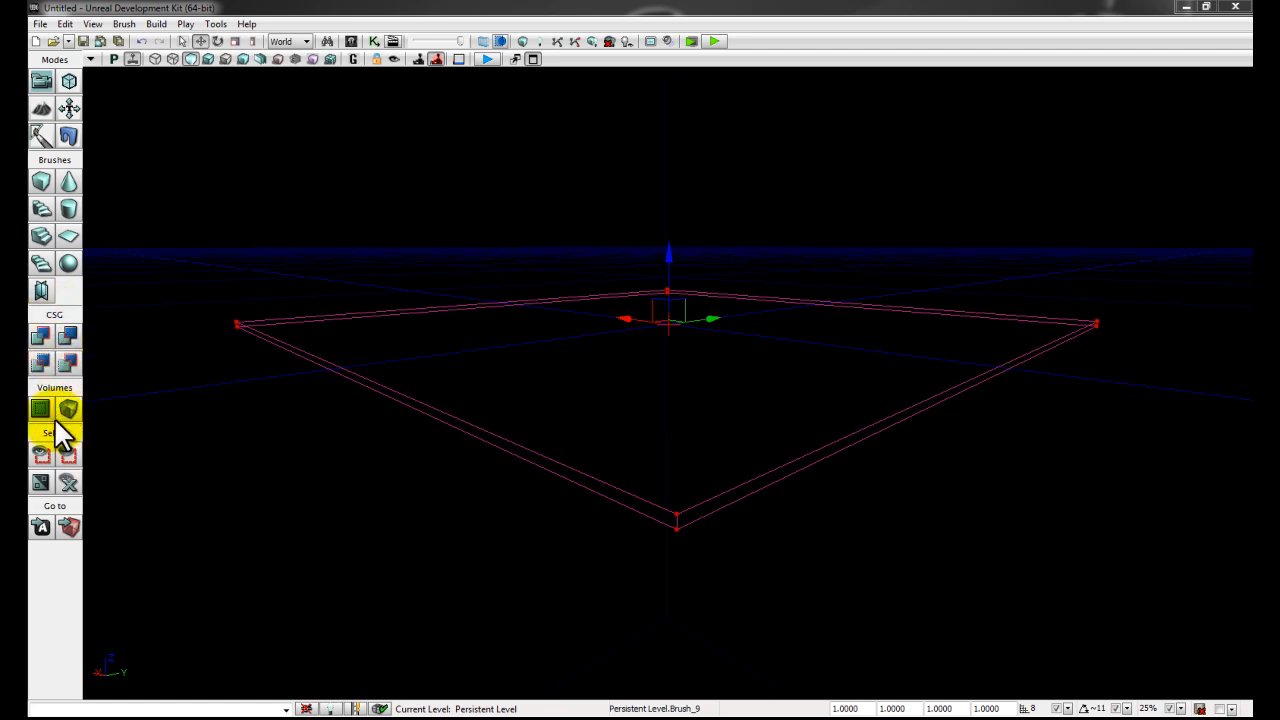
click(40, 335)
mouse_move(446, 420)
mouse_down()
mouse_move(686, 420)
mouse_move(709, 143)
mouse_move(635, 186)
mouse_move(606, 63)
mouse_move(587, 327)
mouse_move(297, 274)
mouse_up()
- Resize the cube builder brush to 256 in X, Y and Z, and close the builder's properties
right_click(45, 182)
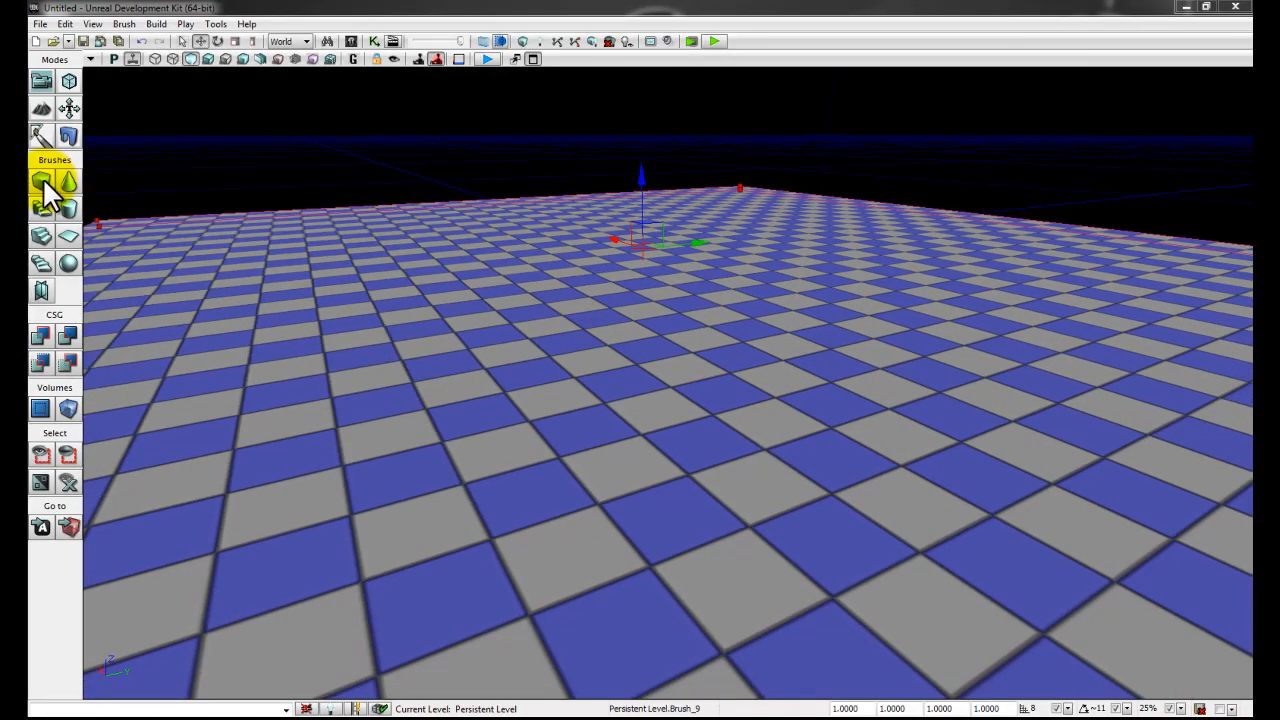
click(482, 298)
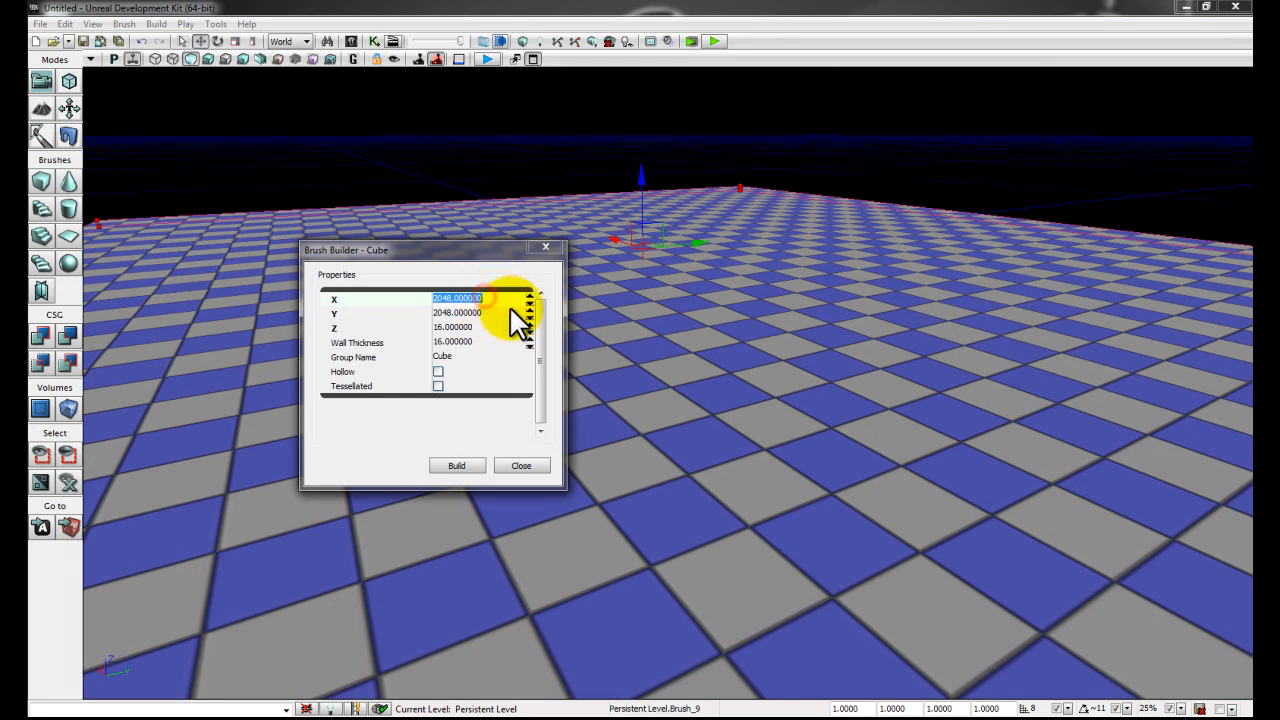
text(256)
key(Tab)
text(256)
key(Tab)
text(256)
key(Return)
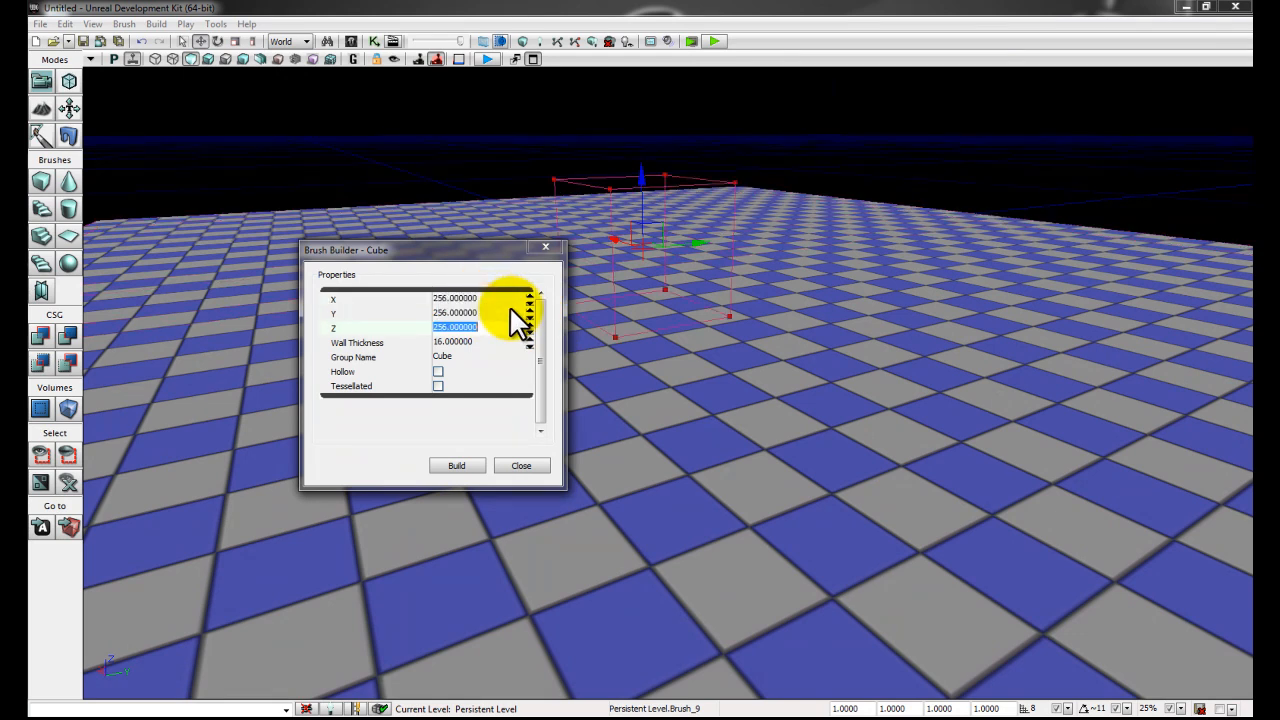
click(518, 466)
- Cut the cube builder brush out of the floor with CSG Subtract to make a square hole
mouse_move(697, 462)
right_down()
mouse_move(738, 498)
mouse_move(754, 477)
mouse_move(751, 394)
mouse_move(706, 471)
mouse_move(680, 466)
right_up()
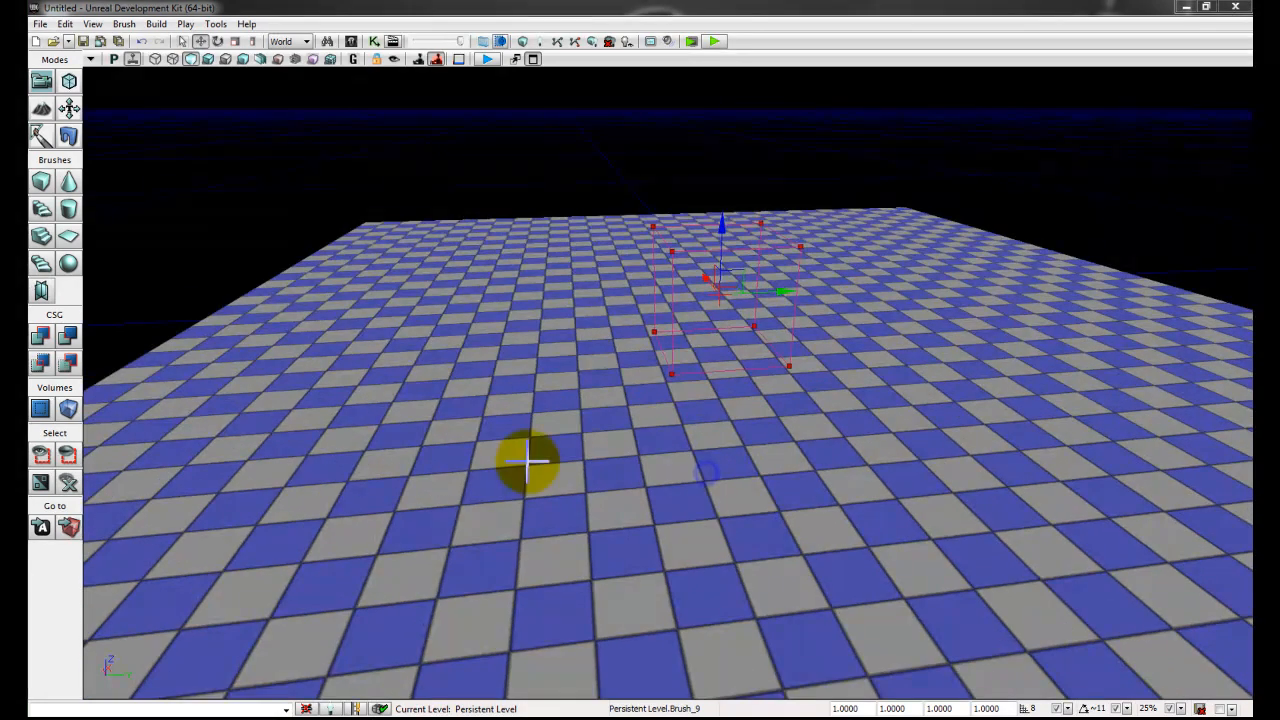
click(65, 331)
mouse_move(420, 403)
right_down()
mouse_move(491, 411)
mouse_move(315, 412)
right_up()
drag(315, 412, 434, 363)
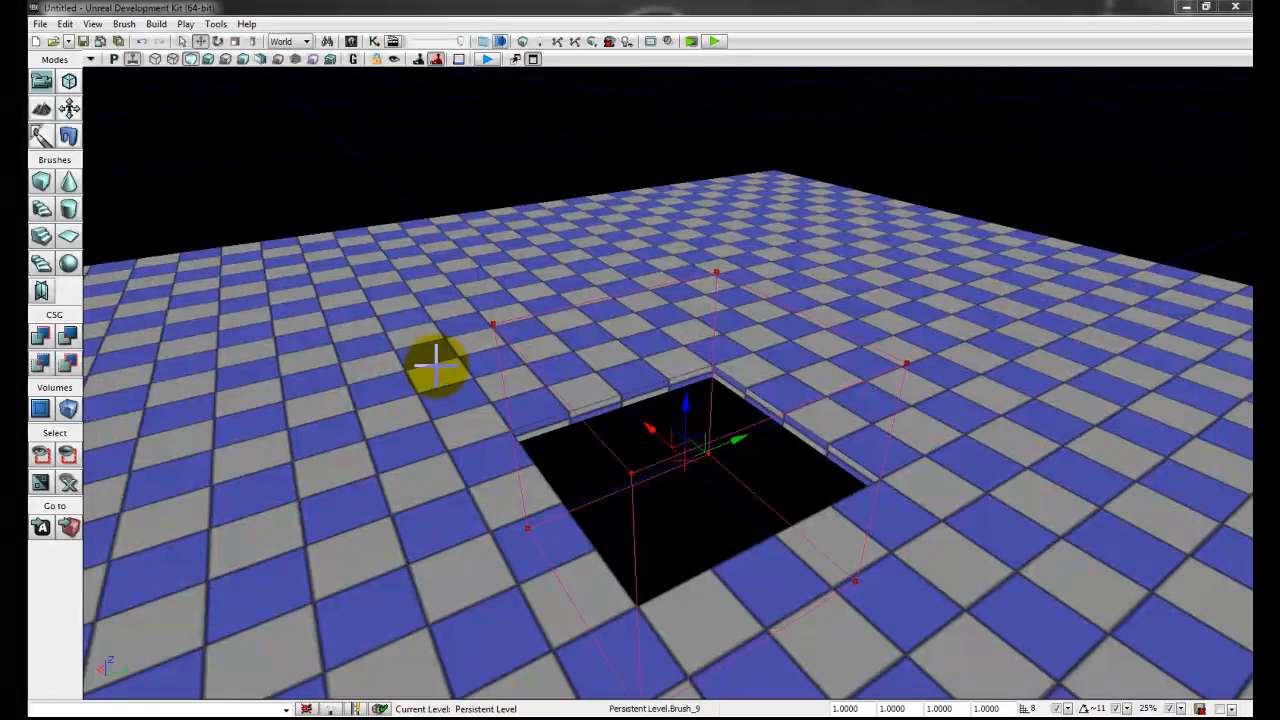
- Examine the builder brush and floor in all four viewports, and return to the maximized perspective view
click(531, 58)
mouse_move(494, 226)
right_down()
mouse_move(527, 136)
mouse_move(466, 294)
mouse_move(420, 334)
mouse_move(491, 194)
right_up()
scroll(531, 118, down, 6)
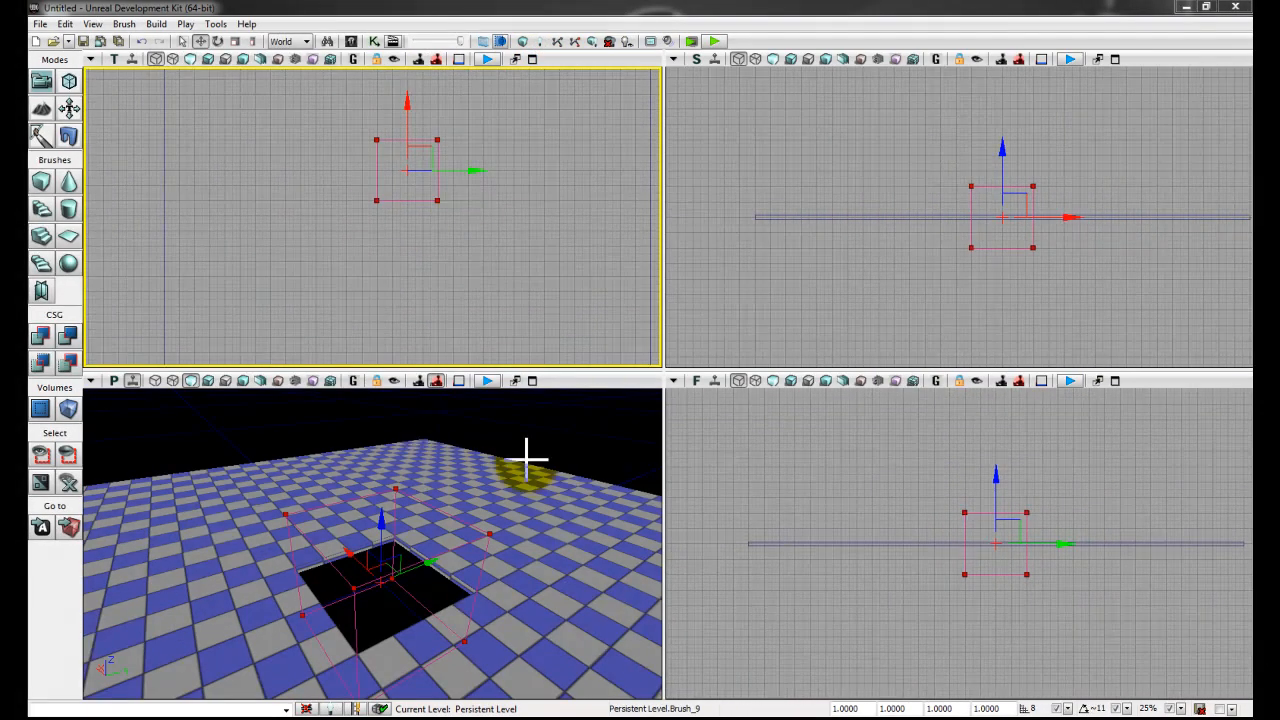
drag(529, 470, 520, 449)
click(531, 380)
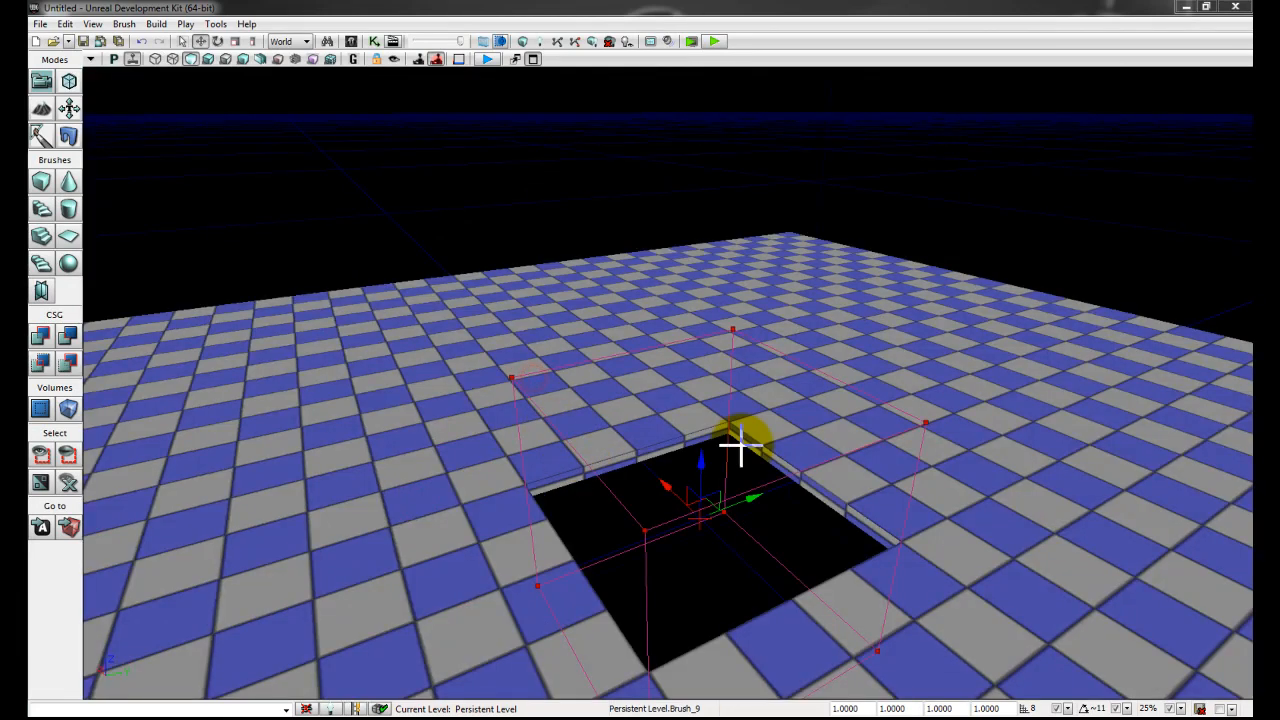
- Undo the last CSG subtraction to restore the solid floor under the cube builder brush
right_drag(701, 440, 734, 434)
mouse_move(734, 434)
mouse_down()
mouse_move(820, 463)
mouse_move(797, 497)
mouse_move(541, 425)
mouse_up()
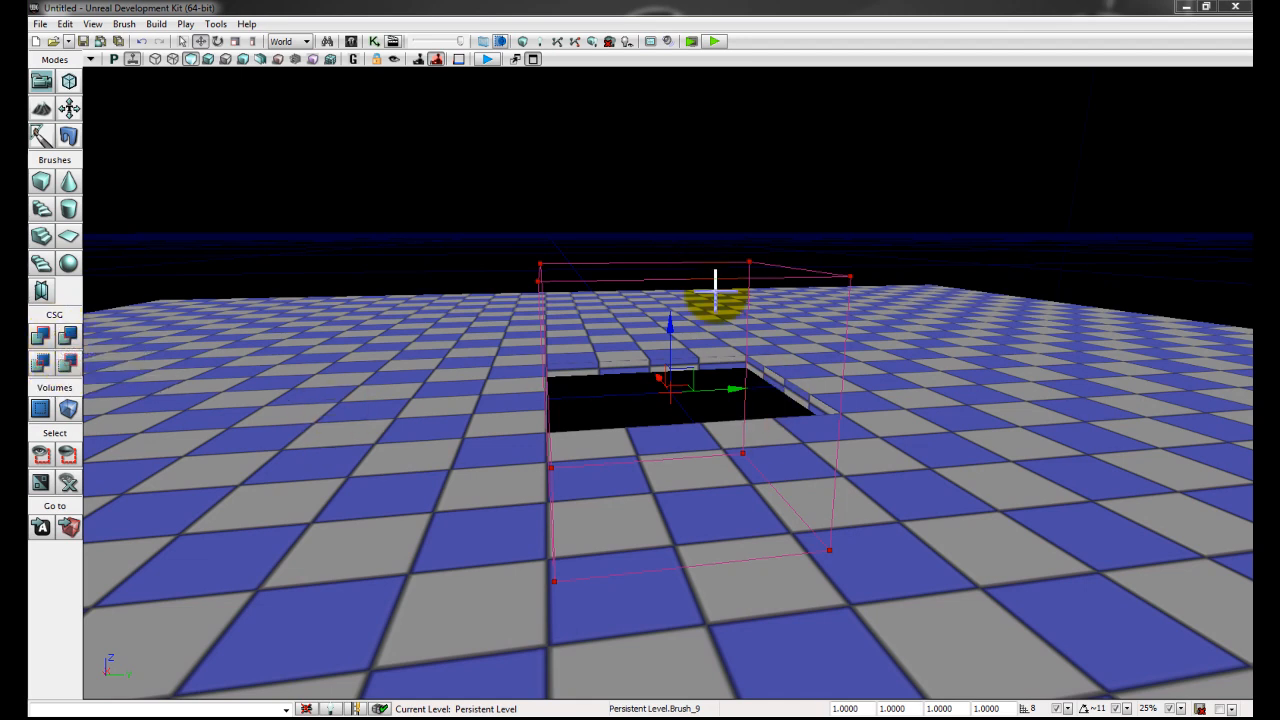
key(ctrl+z)
mouse_move(702, 334)
right_down()
mouse_move(763, 357)
mouse_move(731, 343)
right_up()
drag(731, 343, 722, 446)
mouse_move(817, 337)
mouse_down()
mouse_move(780, 331)
mouse_move(923, 323)
mouse_move(857, 343)
mouse_move(707, 449)
mouse_up()
- Test-play the level from a spot on the floor, and exit back to the editor
right_click(707, 445)
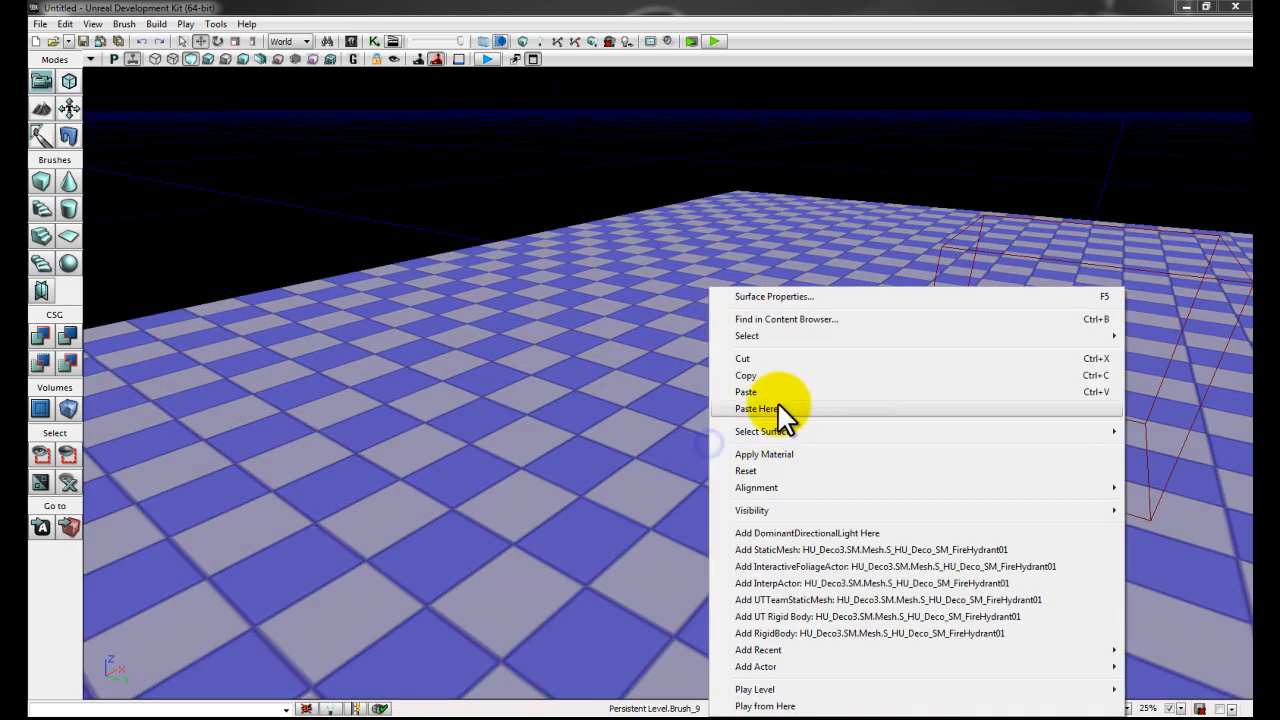
right_click(734, 236)
click(822, 648)
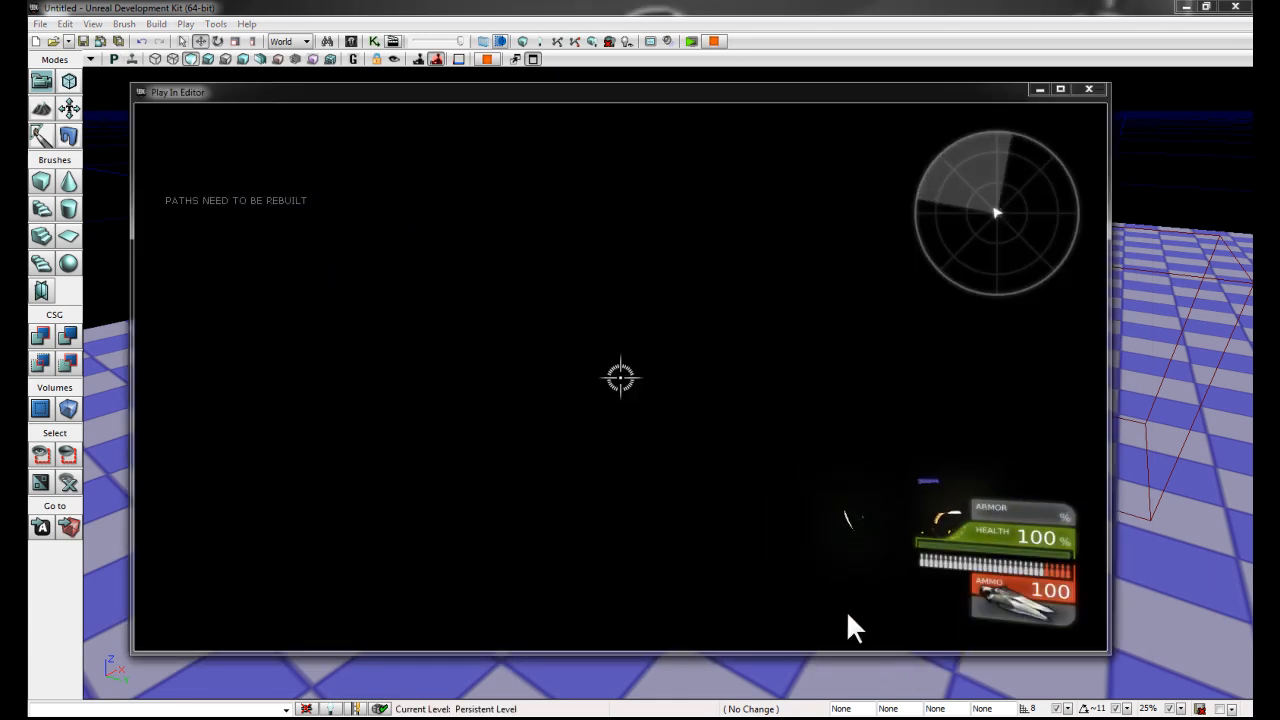
click(926, 602)
click(1049, 550)
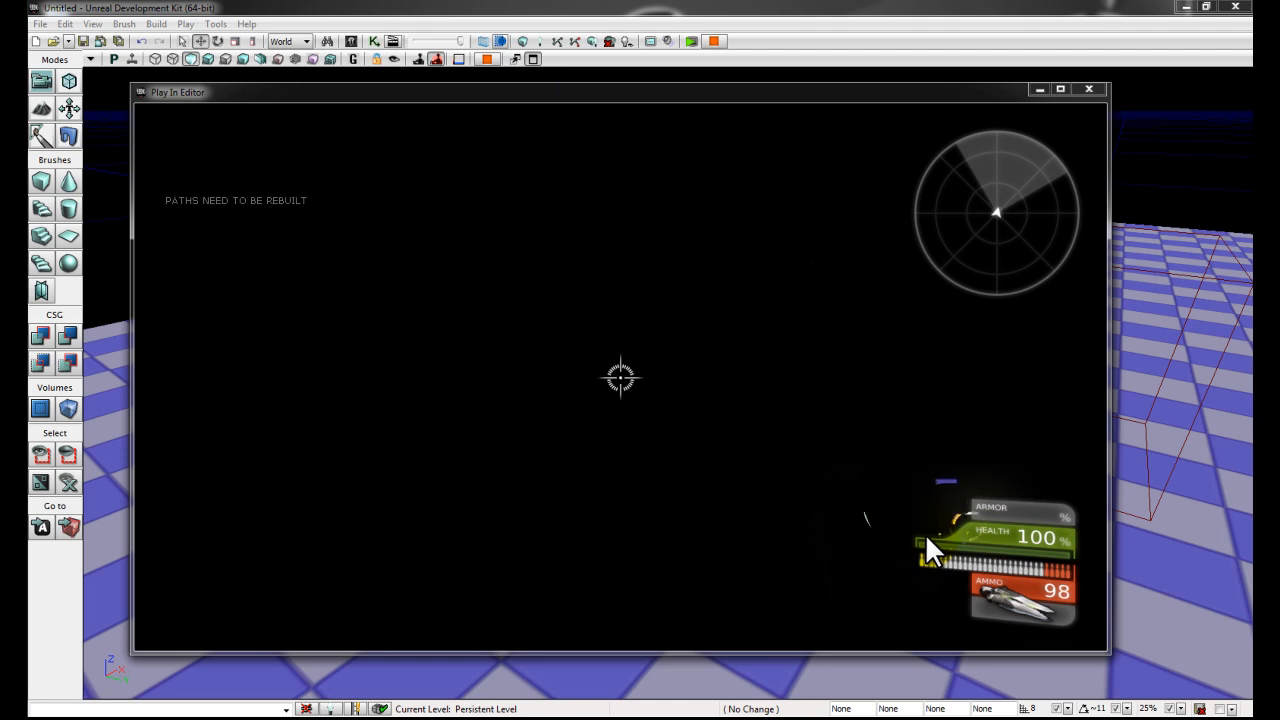
key(Escape)
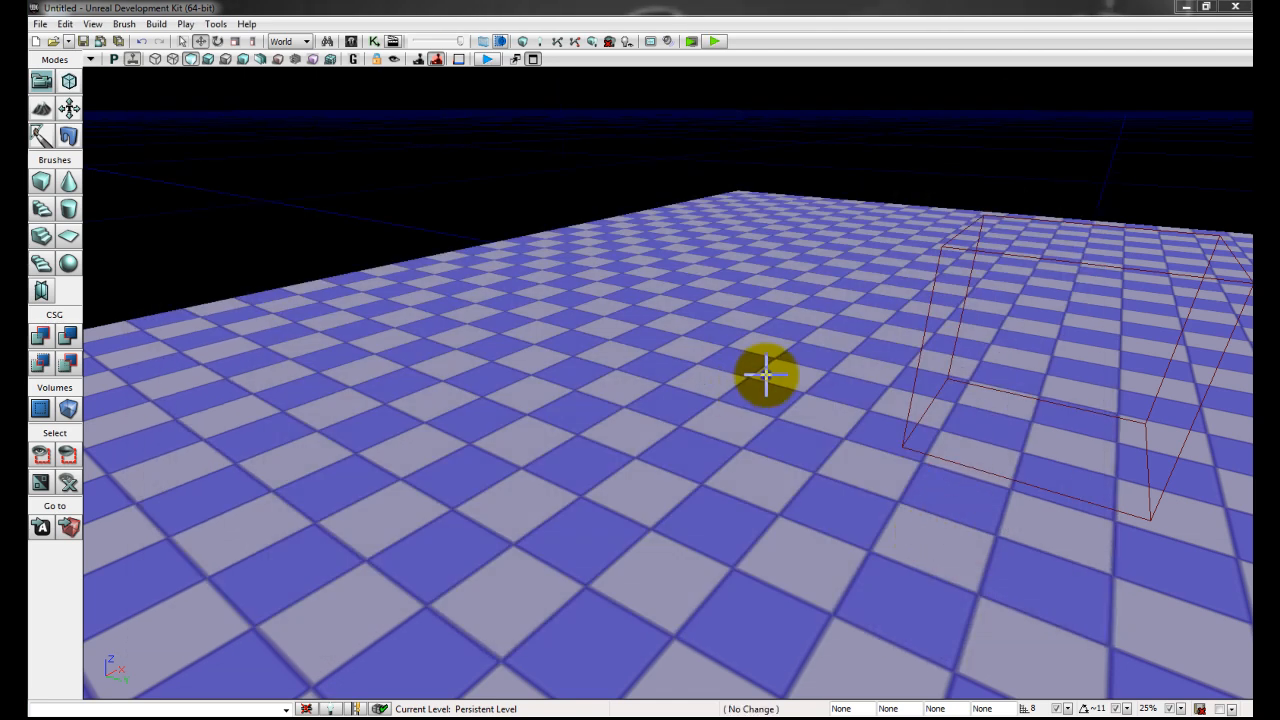
- Try lighting the floor with a point light raised above it beside the builder brush, and delete the light
right_drag(766, 376, 797, 377)
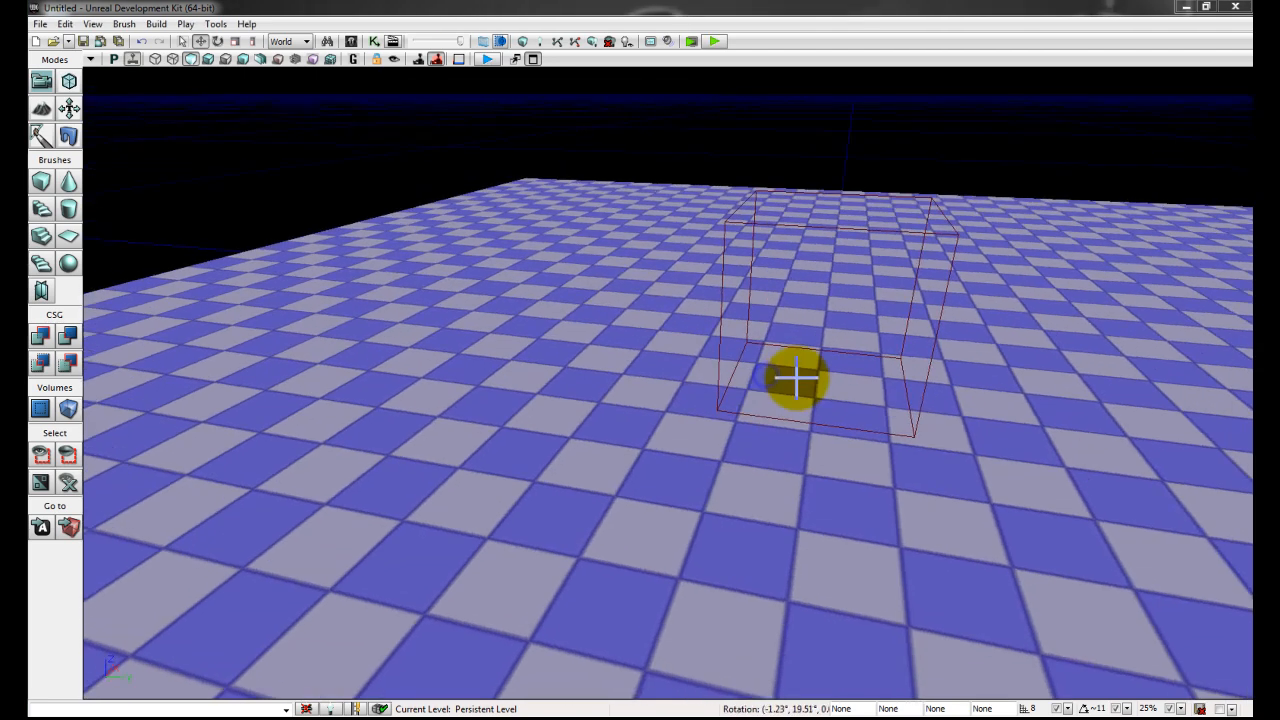
right_click(594, 353)
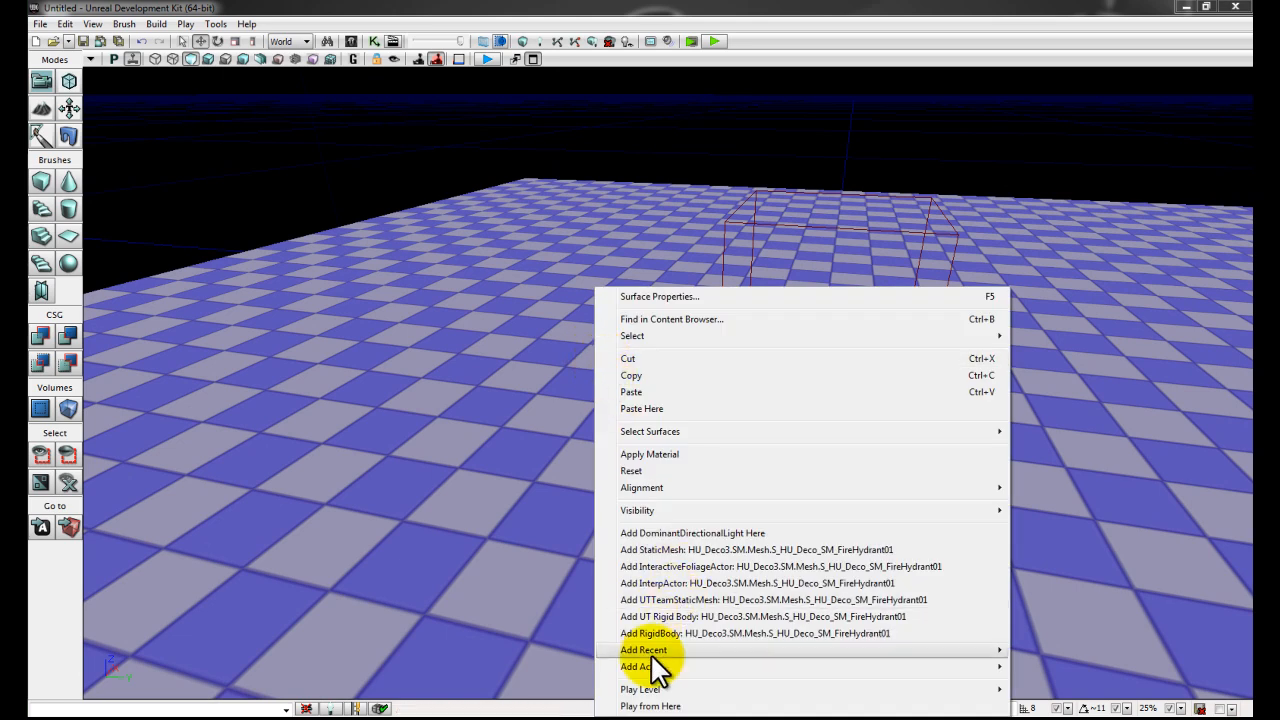
mouse_move(667, 667)
click(1112, 526)
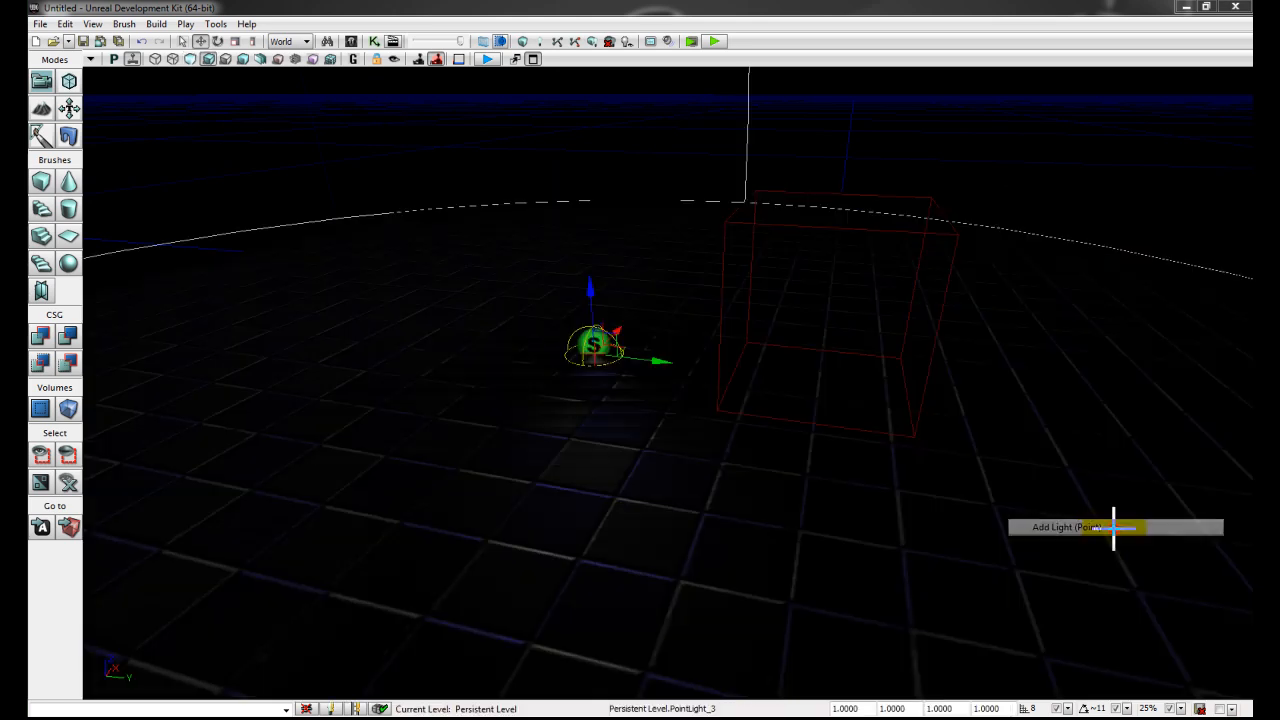
drag(591, 291, 623, 134)
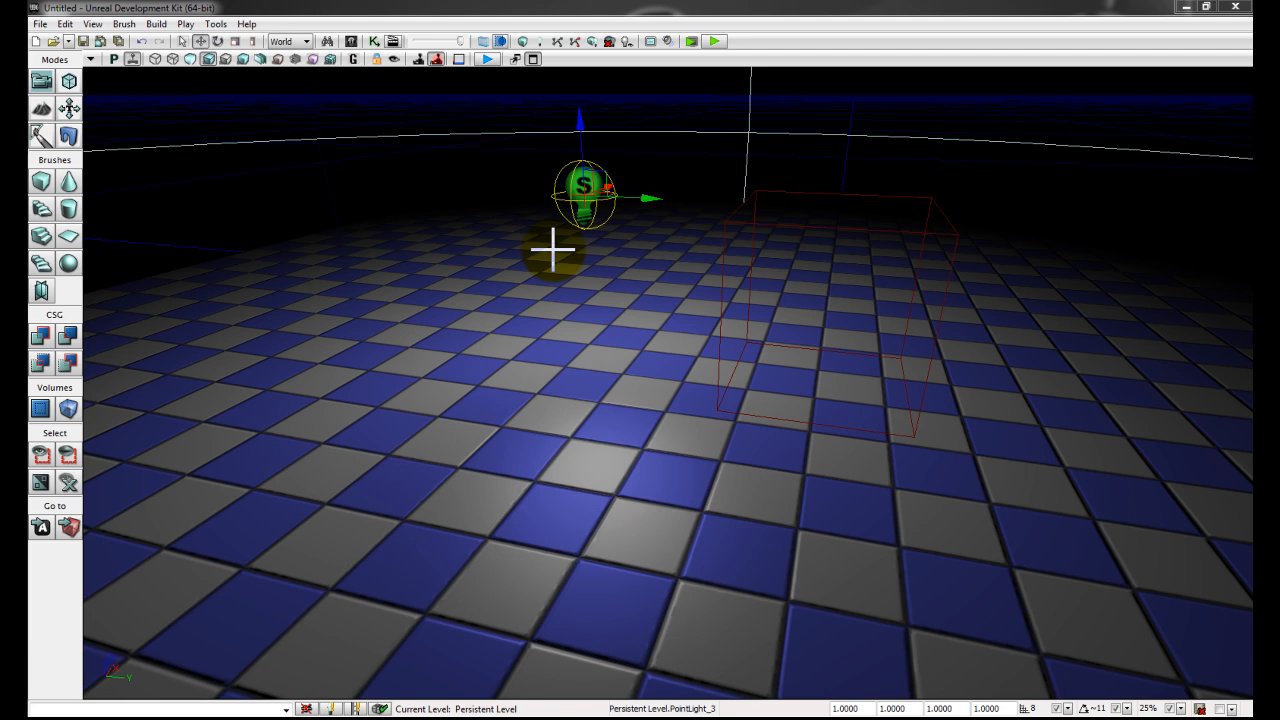
key(Delete)
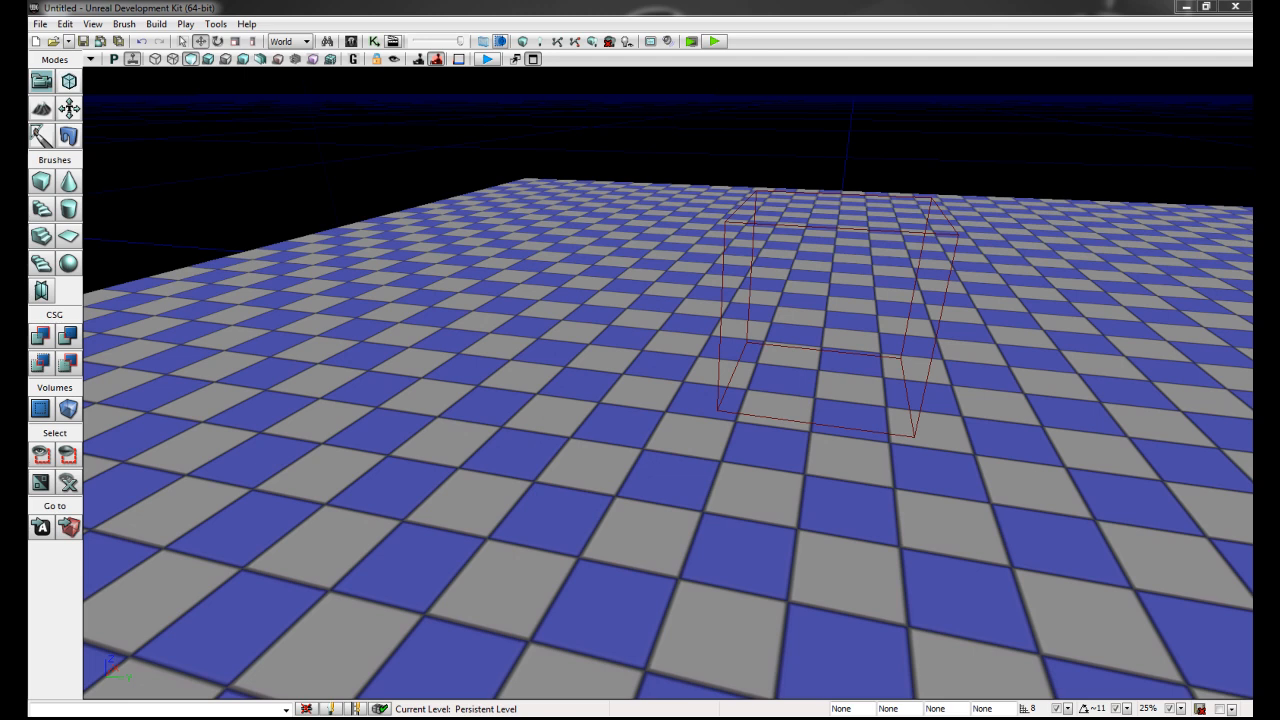
- Open the Content Browser and look over the UDKGame static meshes and the available actor classes
click(351, 42)
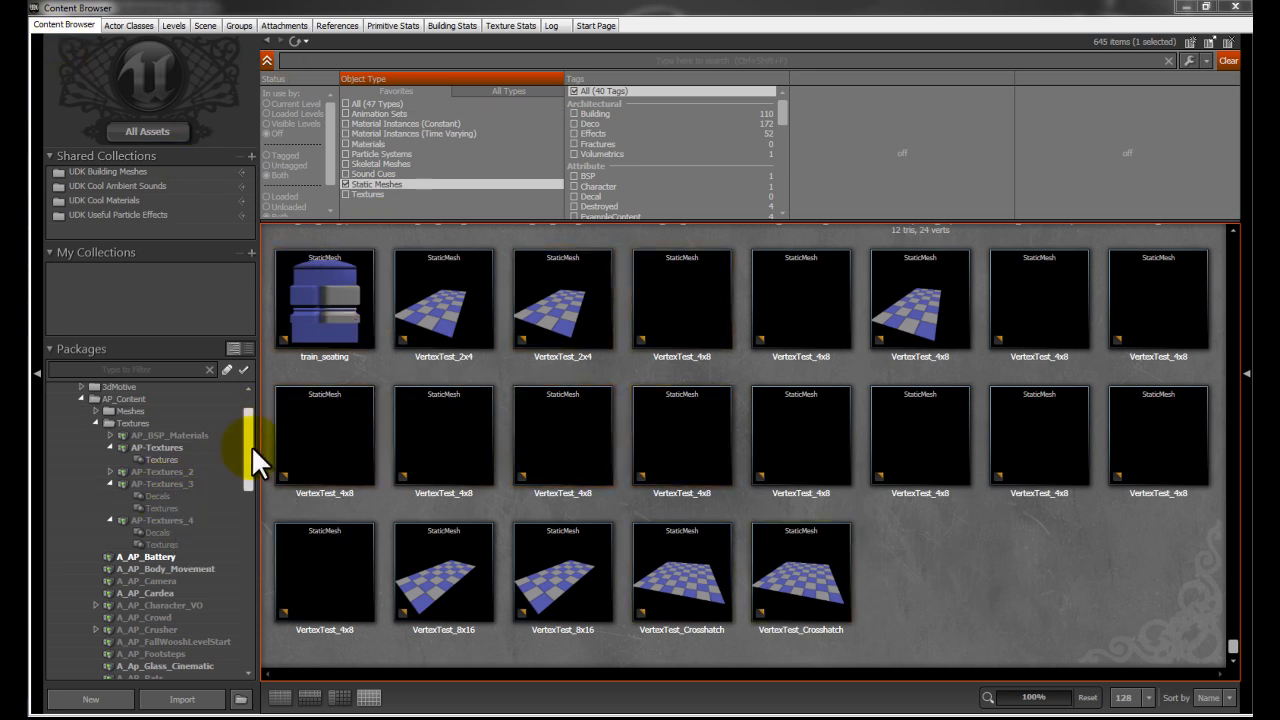
drag(251, 445, 254, 385)
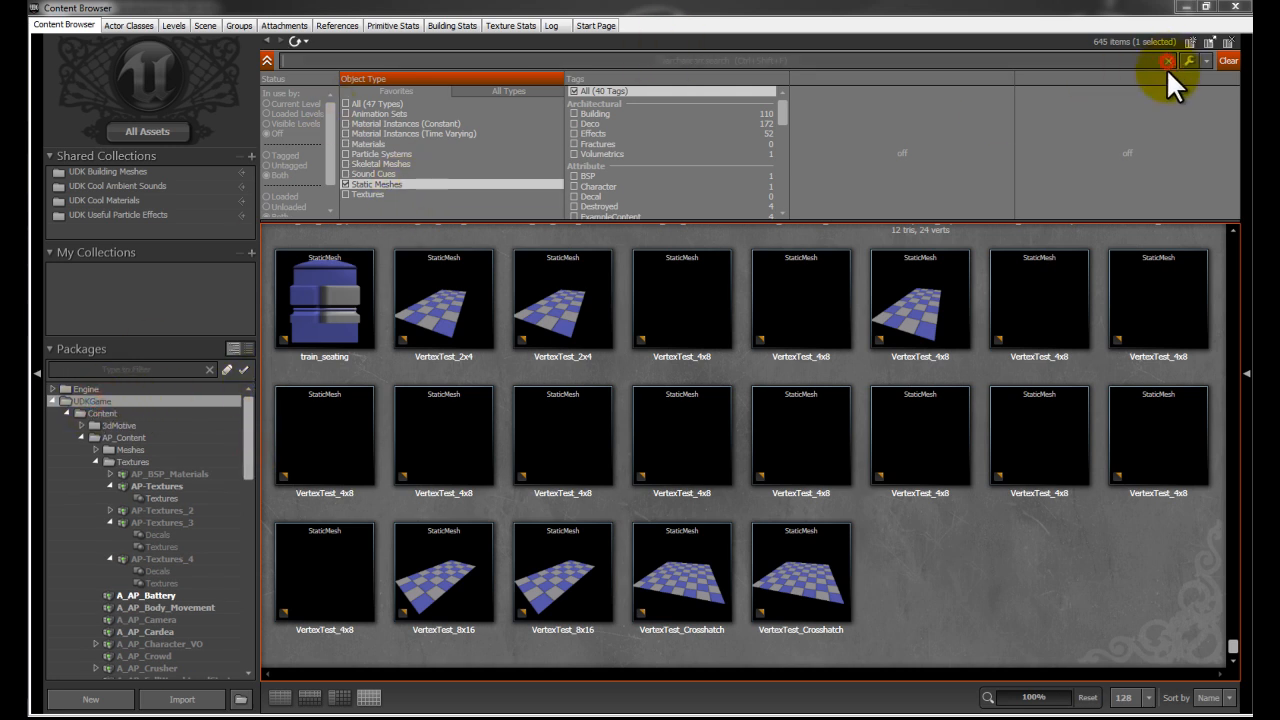
drag(1231, 645, 1230, 541)
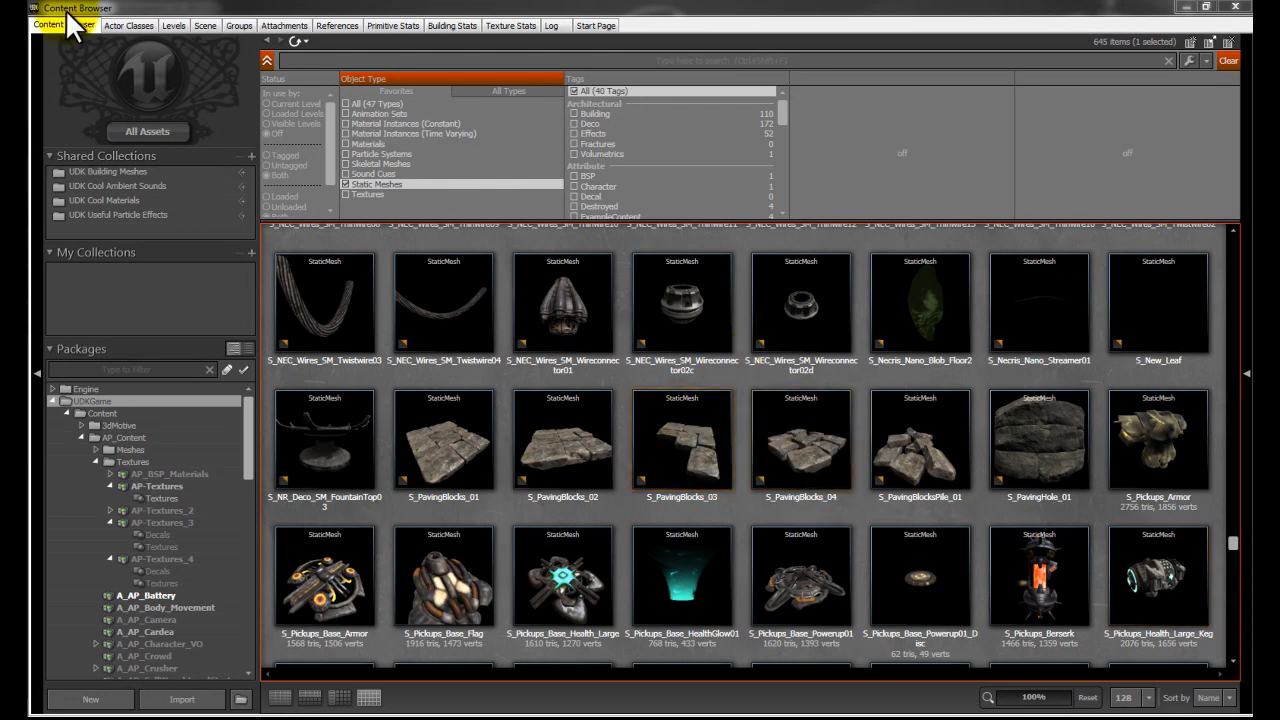
click(129, 25)
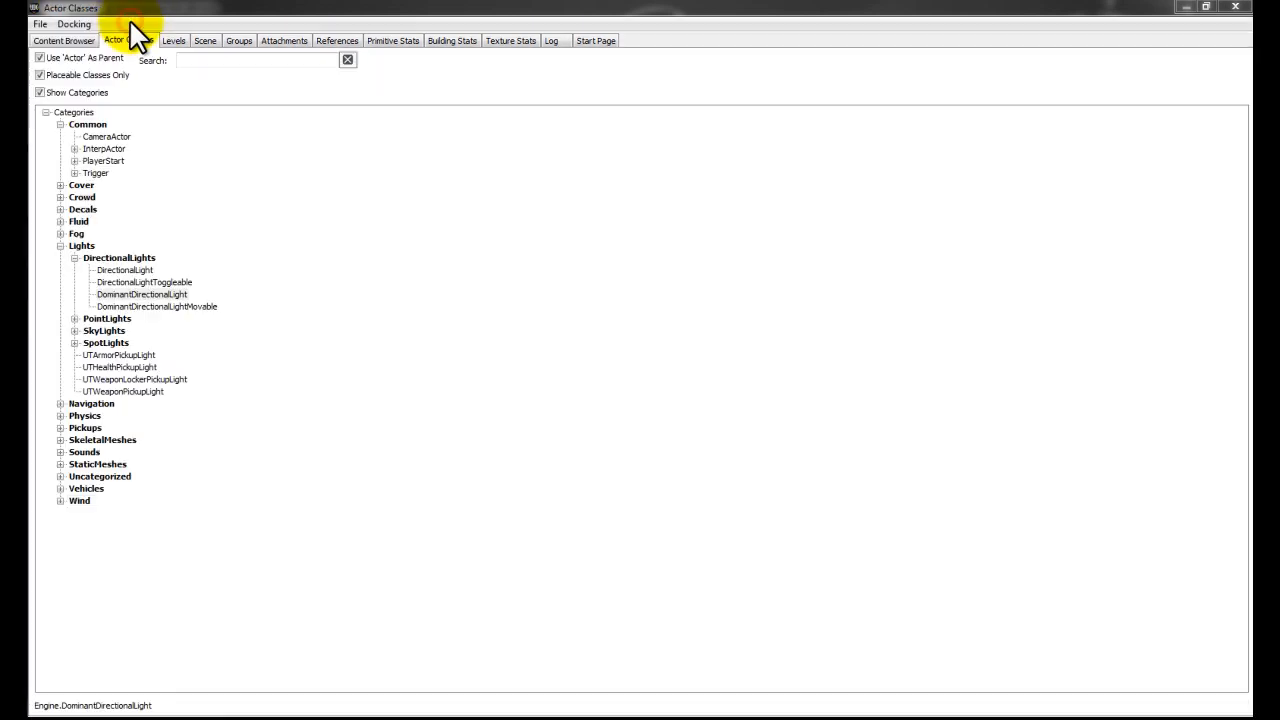
click(42, 40)
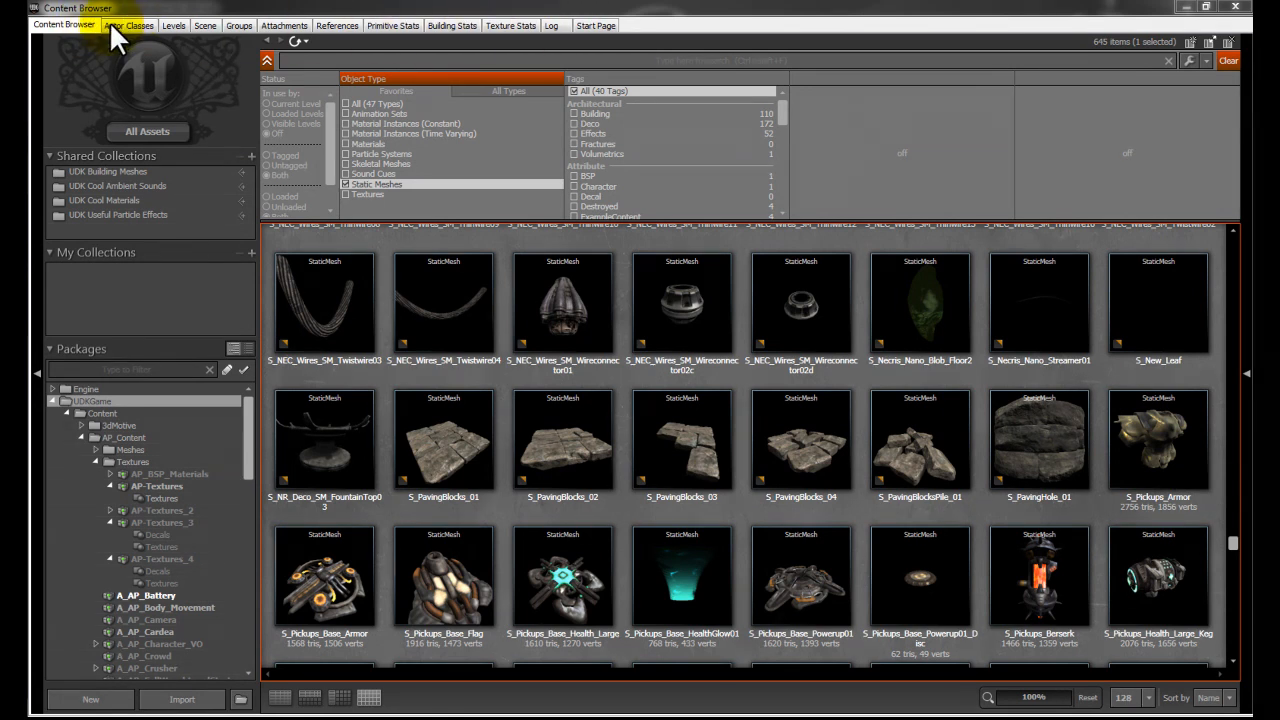
- In the actor classes, collapse the Common category and expand Lights down to the DirectionalLights entries
click(129, 26)
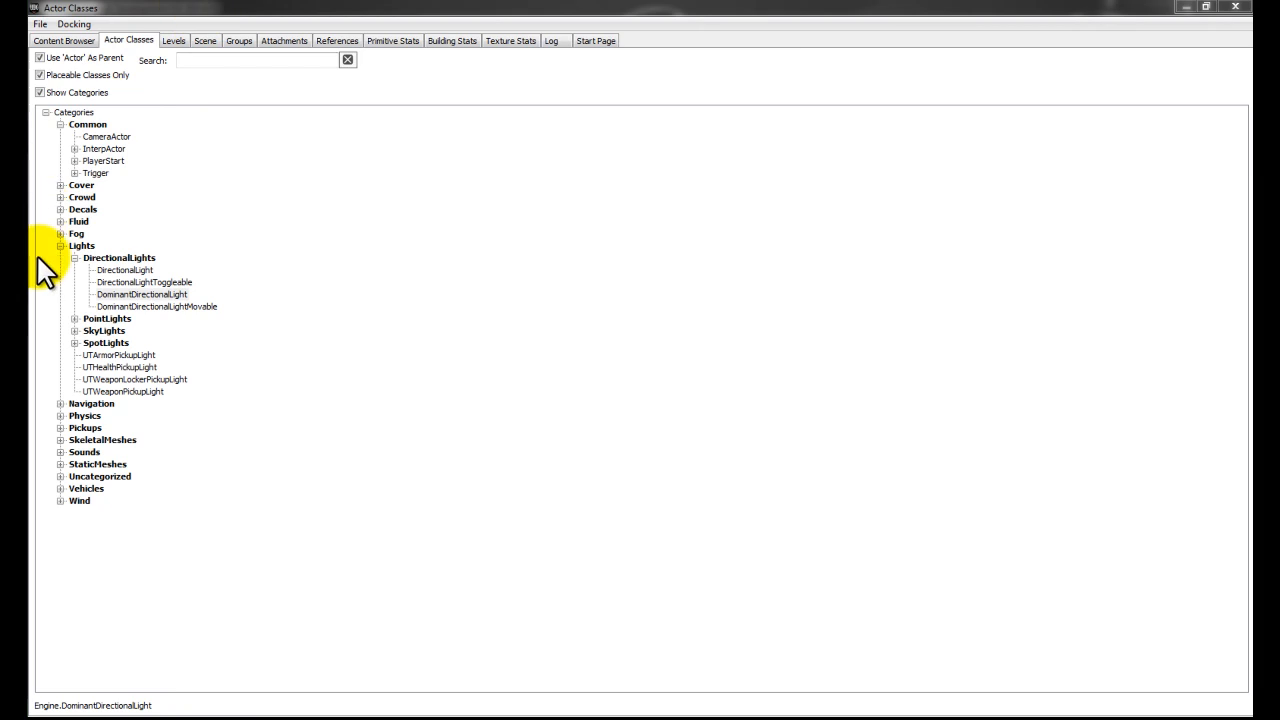
double_click(74, 246)
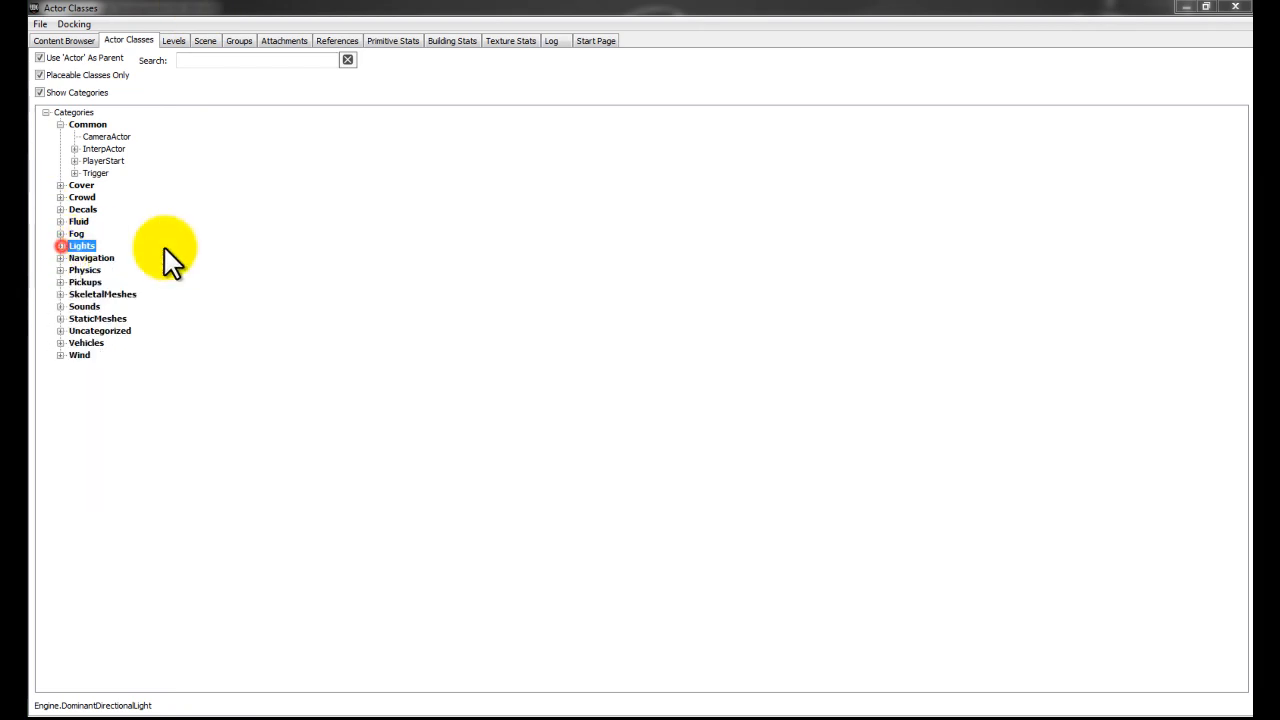
click(60, 124)
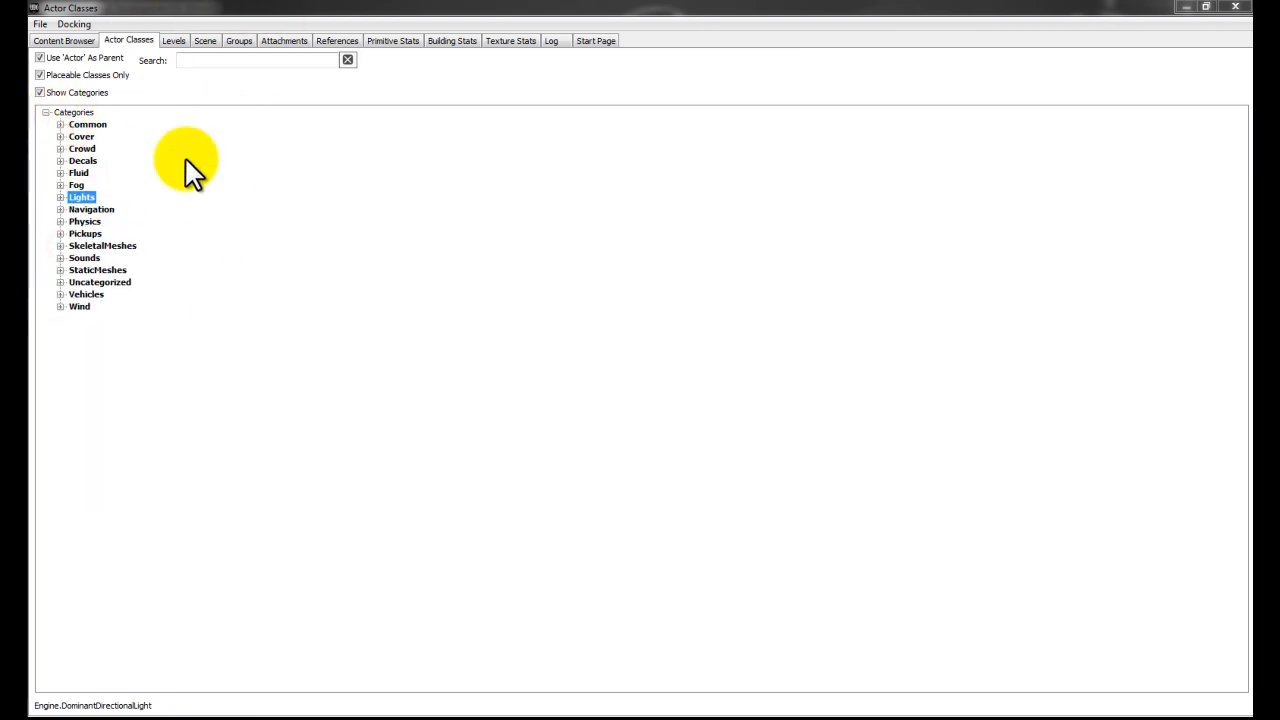
click(60, 197)
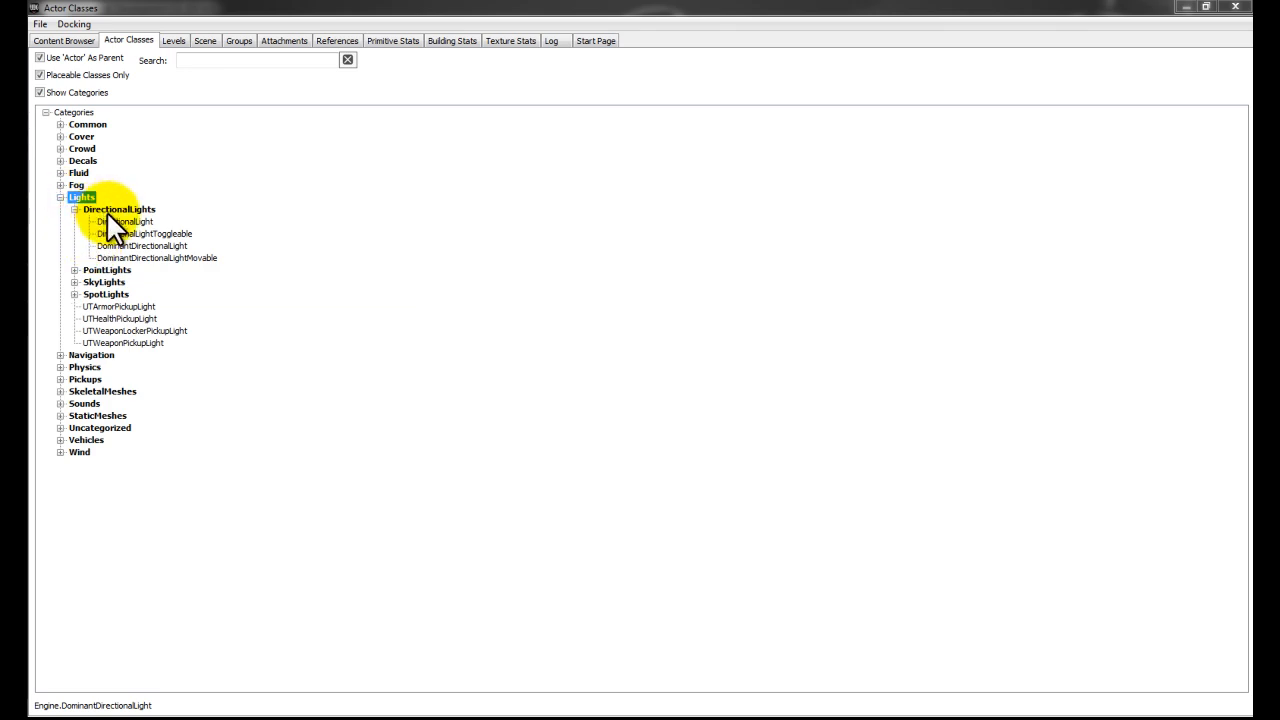
click(74, 209)
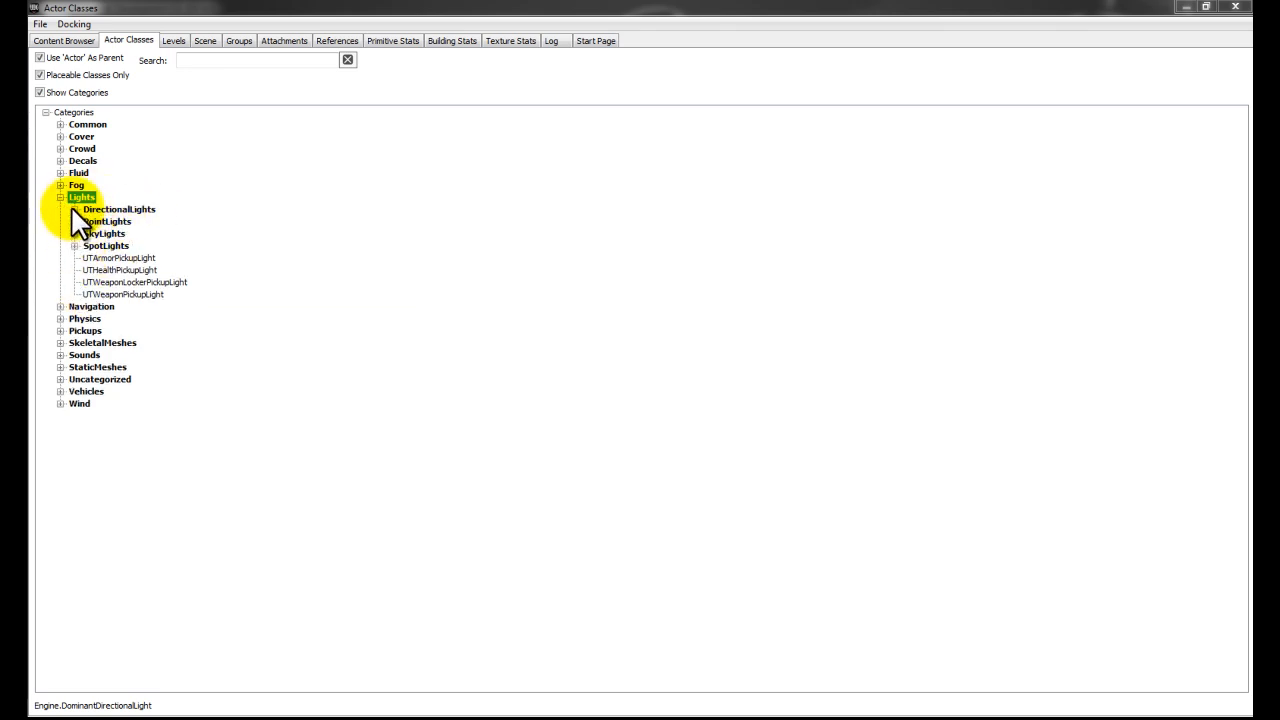
click(74, 209)
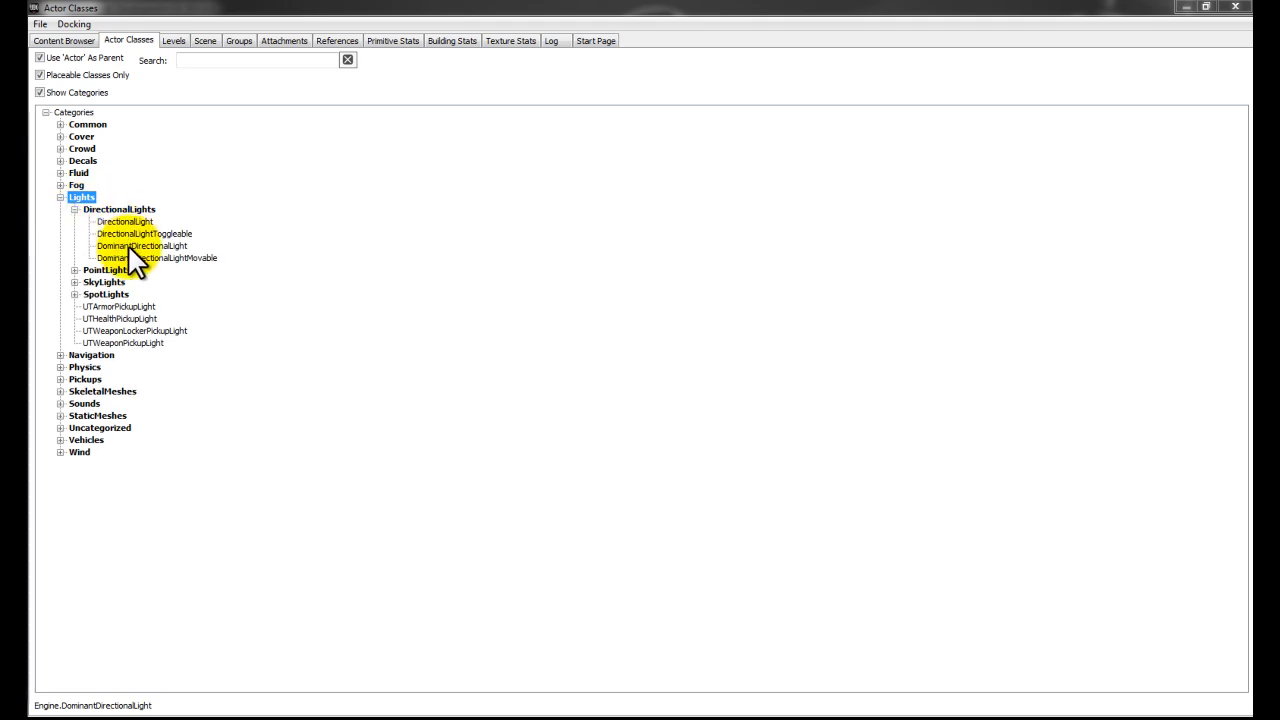
- Place a DominantDirectionalLight actor on the floor, and move the actor classes window out of the way
click(114, 245)
click(112, 221)
click(116, 245)
drag(356, 8, 956, 8)
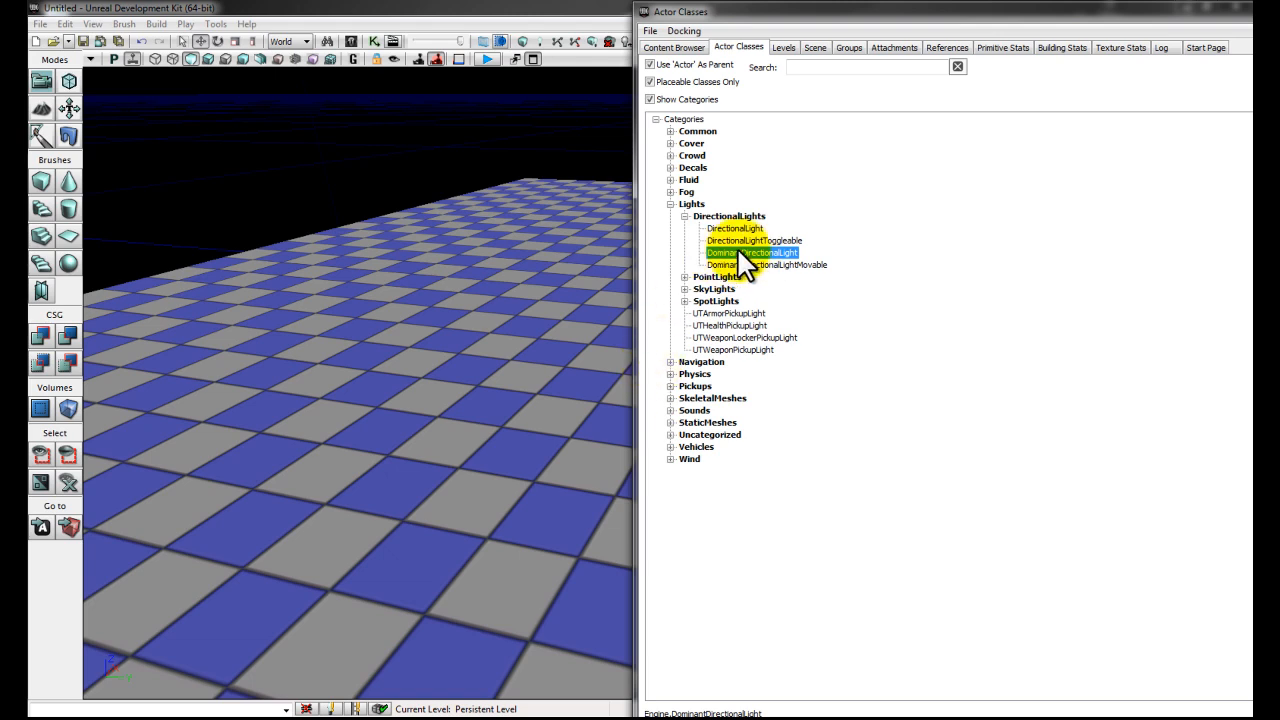
drag(739, 252, 490, 285)
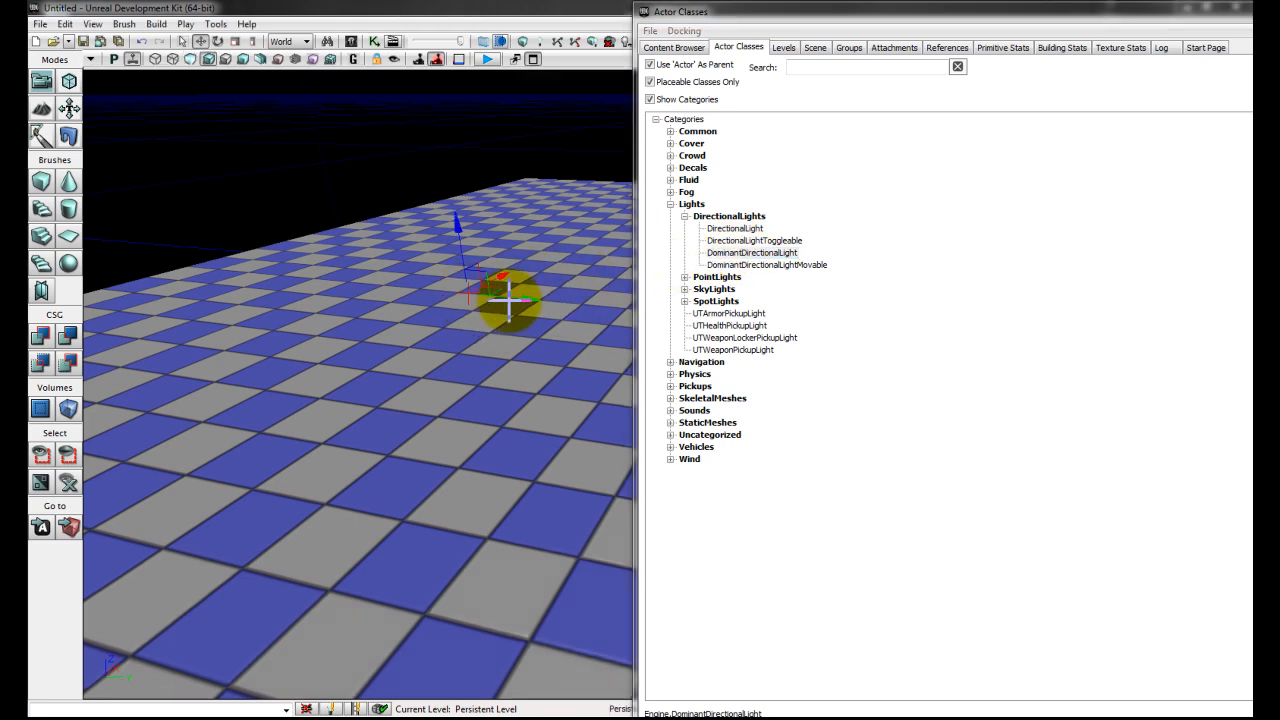
click(751, 252)
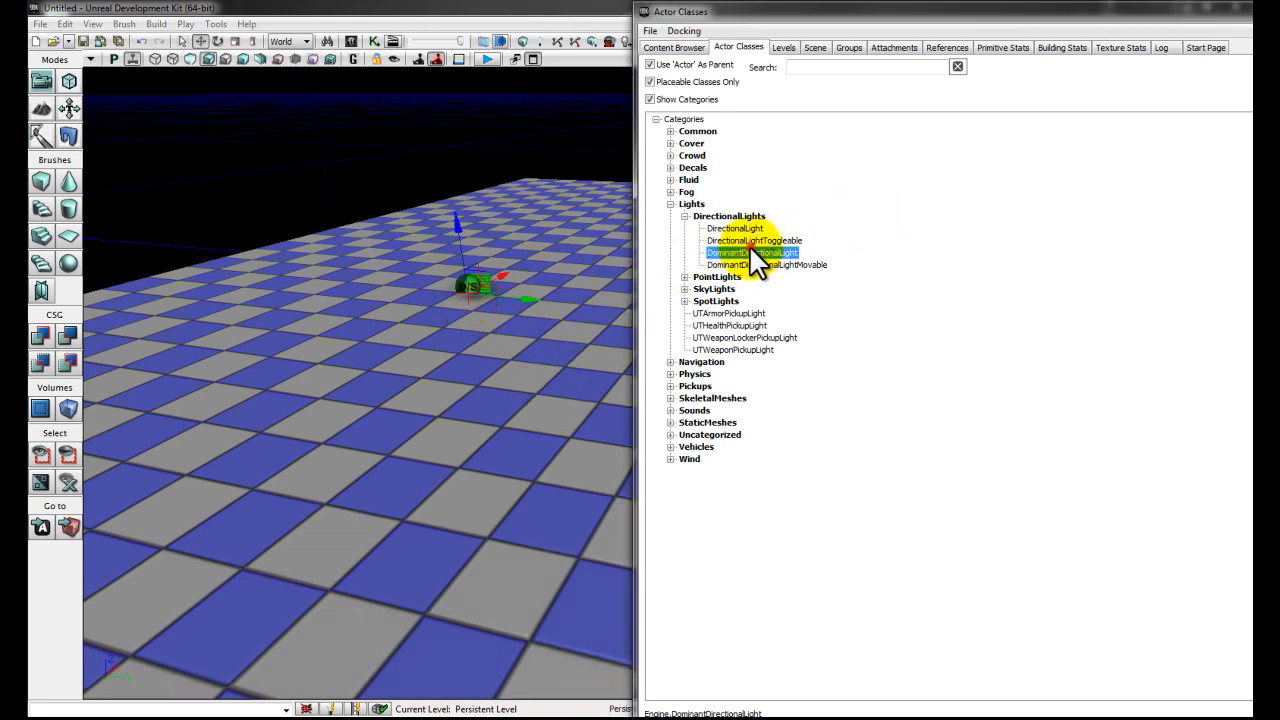
drag(1085, 10, 1279, 22)
- Raise the dominant directional light vertically above the floor
right_drag(588, 354, 623, 257)
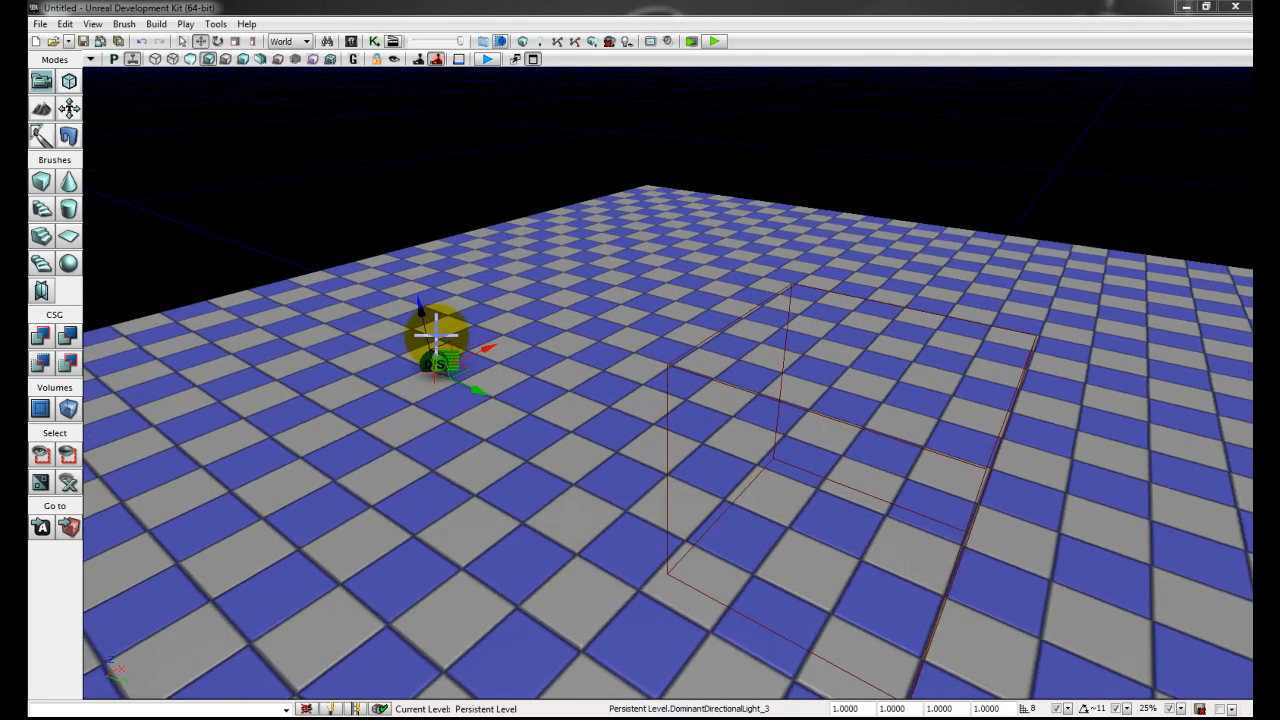
drag(423, 306, 394, 179)
mouse_move(540, 429)
right_down()
mouse_move(590, 420)
mouse_move(443, 457)
mouse_move(437, 443)
right_up()
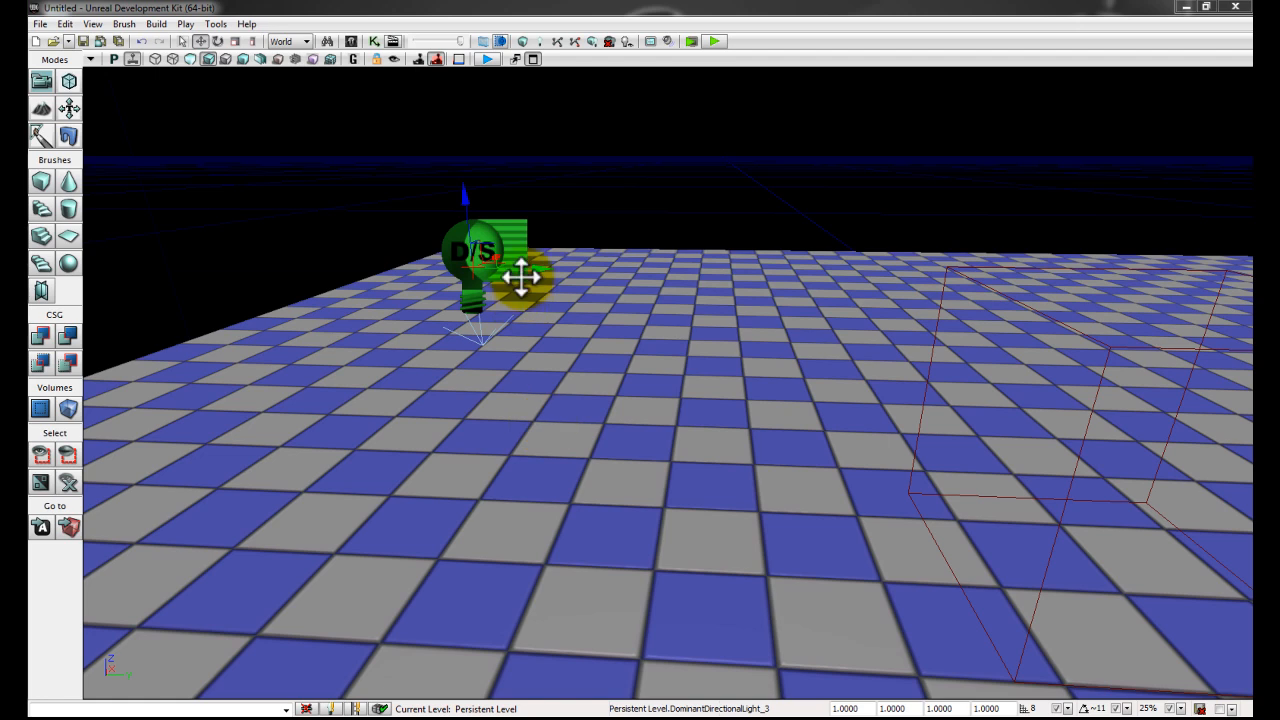
- Rotate the dominant directional light to shine down onto the floor at an angle, and return to translation mode
key(space)
drag(524, 211, 466, 197)
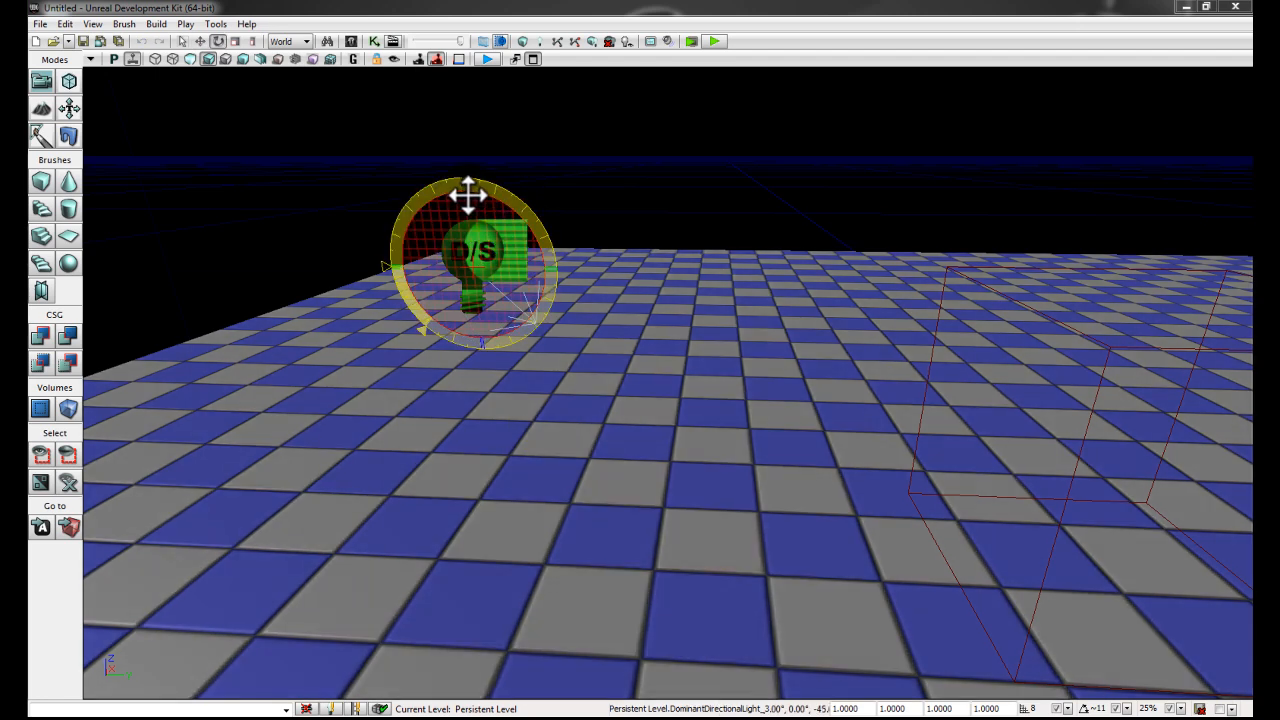
drag(504, 280, 71, 210)
key(space)
key(space)
mouse_move(498, 318)
mouse_down()
mouse_move(417, 309)
mouse_move(520, 314)
mouse_up()
drag(667, 275, 403, 258)
right_drag(643, 371, 563, 366)
drag(563, 366, 736, 250)
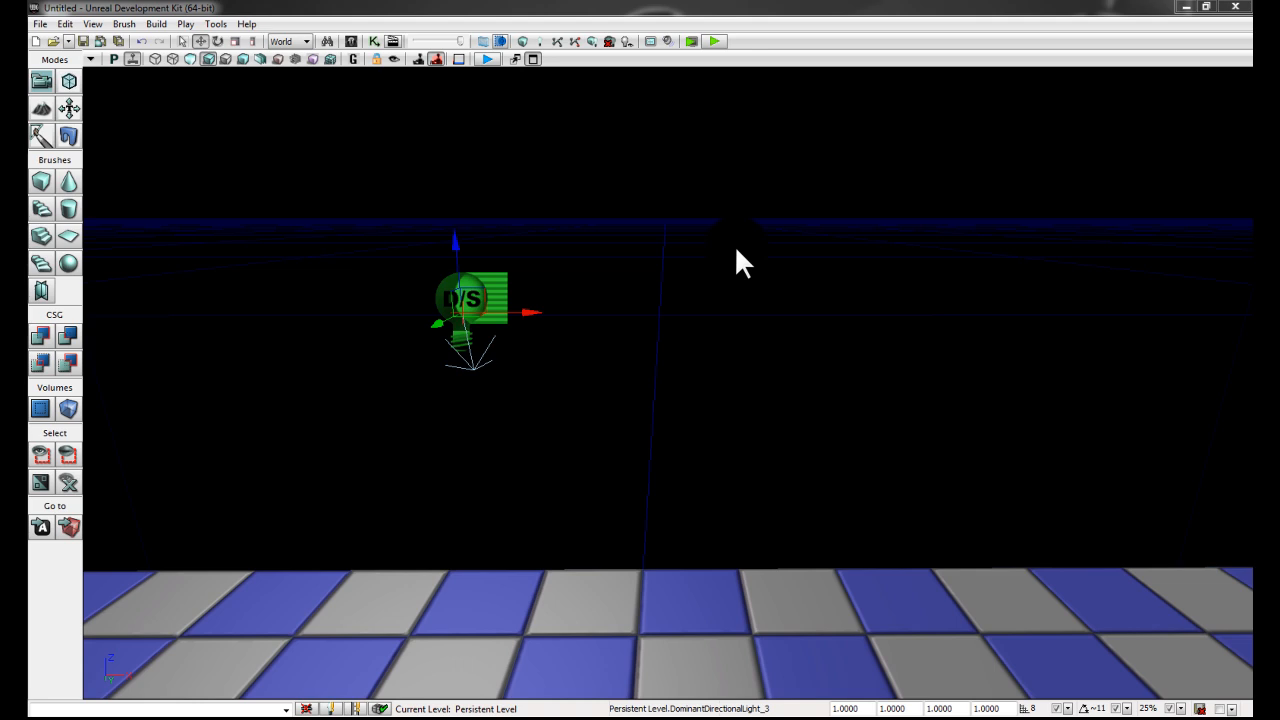
mouse_move(736, 252)
mouse_down()
mouse_move(674, 450)
mouse_move(808, 436)
mouse_move(1003, 447)
mouse_move(963, 494)
mouse_move(951, 663)
mouse_move(966, 696)
mouse_up()
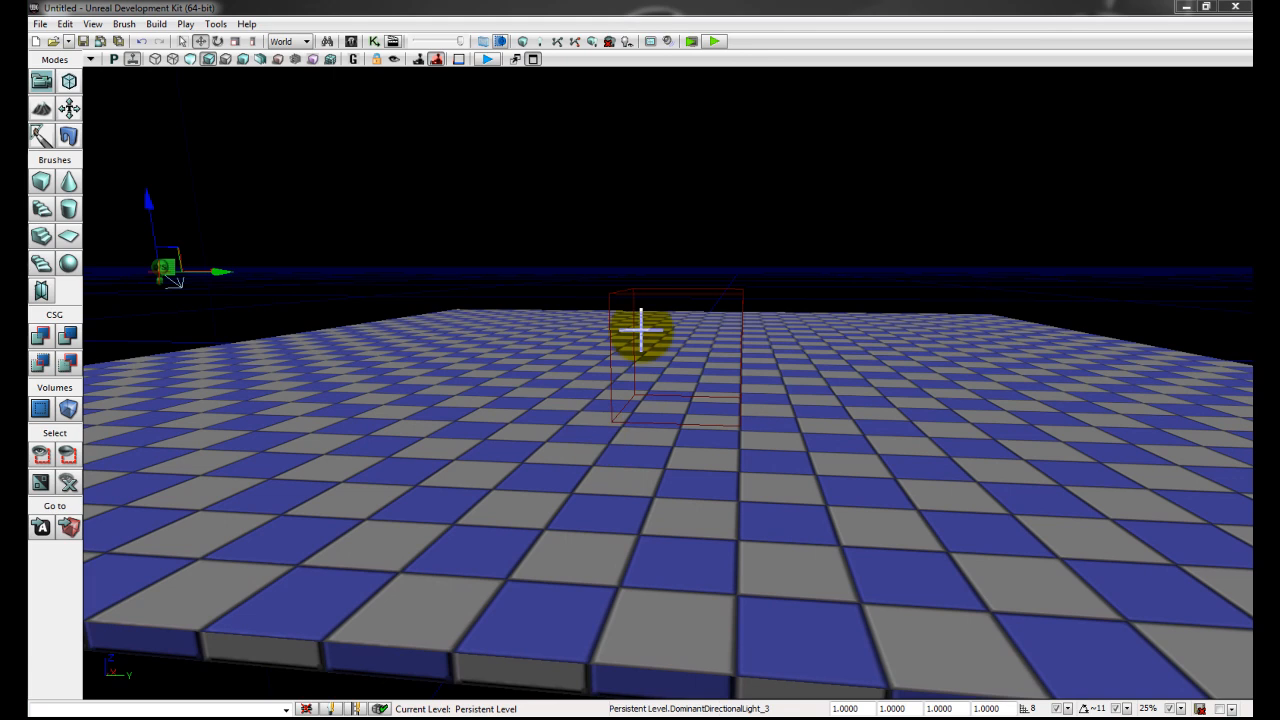
- Select the cube builder brush, open its properties and set X and Y to 2048
click(680, 292)
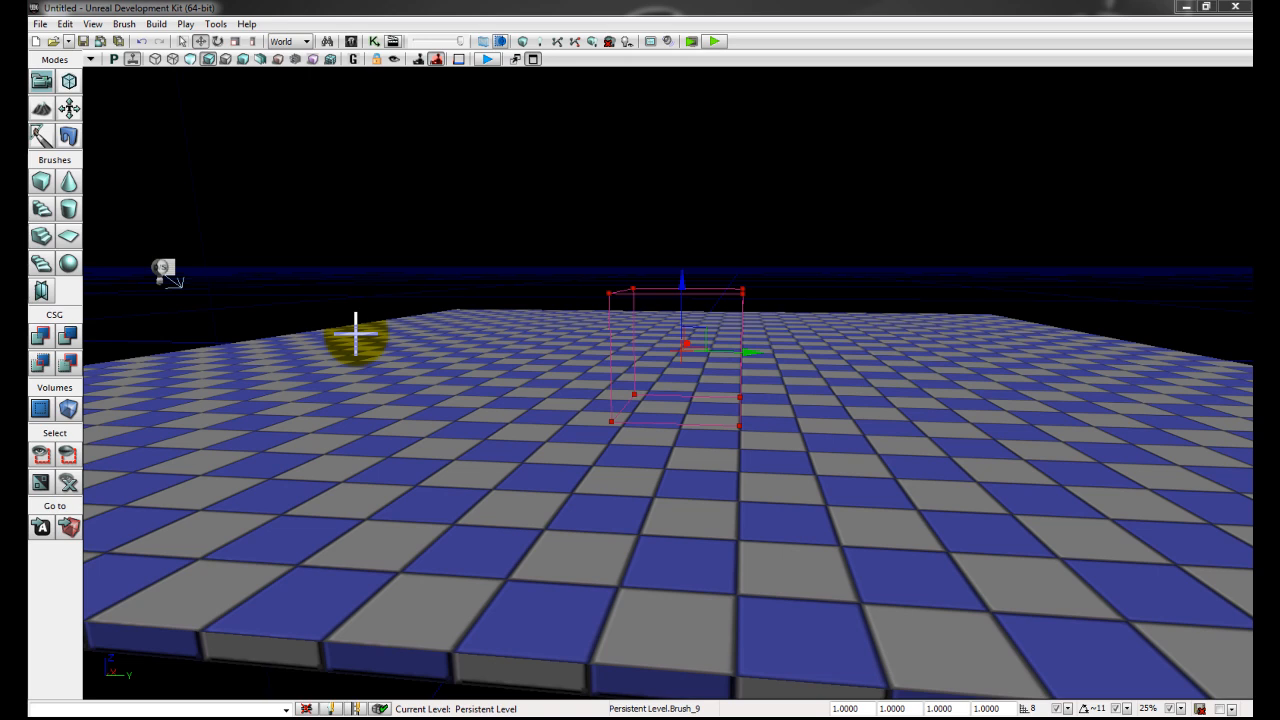
right_drag(516, 343, 585, 316)
drag(585, 316, 585, 575)
right_drag(503, 308, 444, 270)
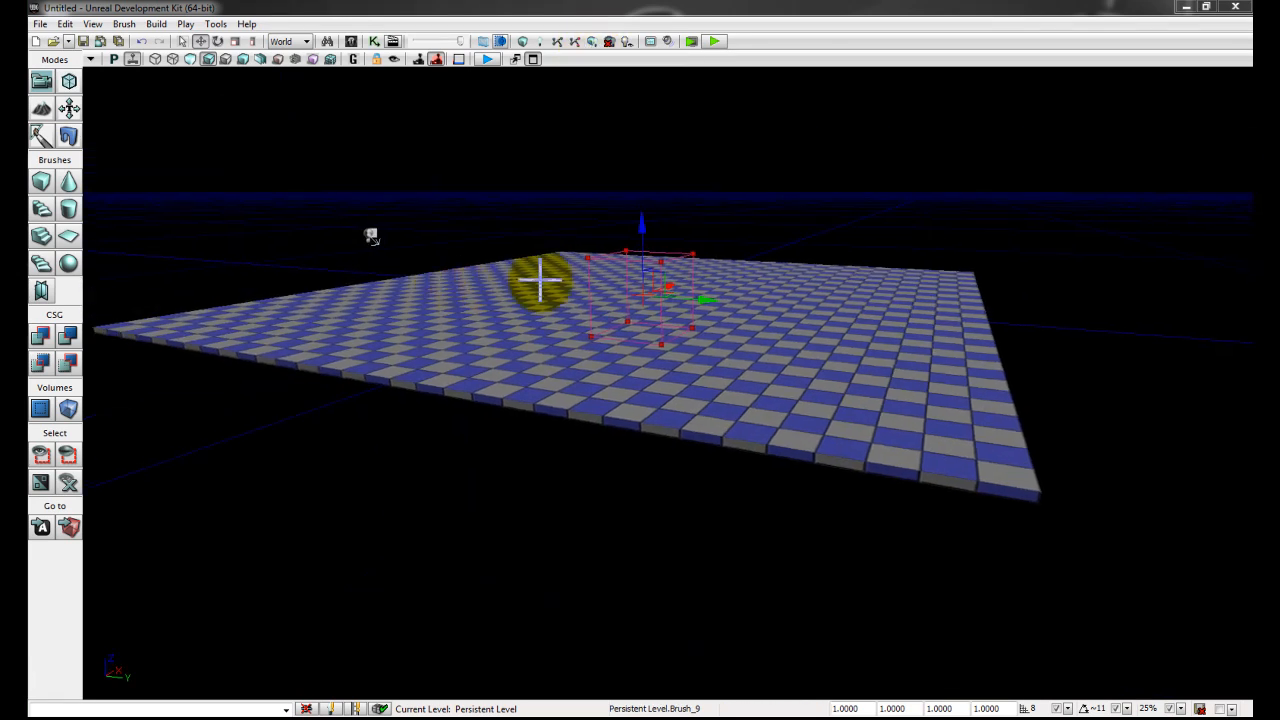
right_click(40, 186)
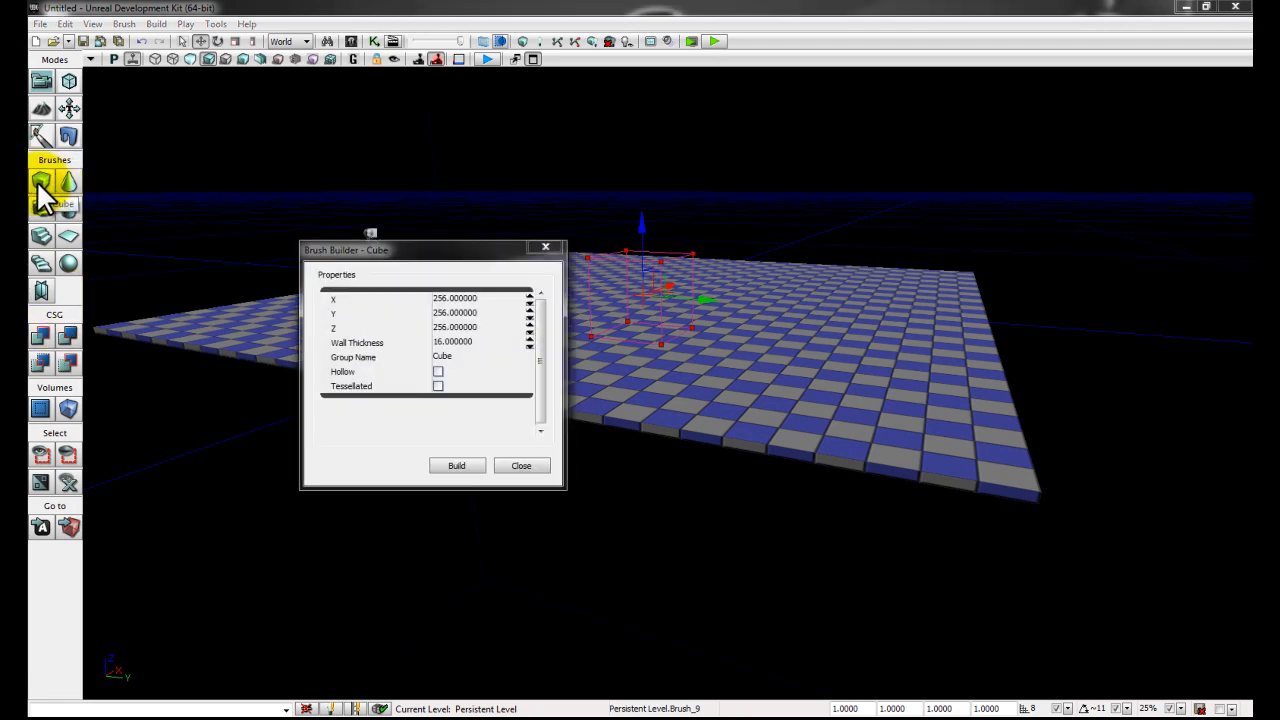
click(461, 297)
text(2048)
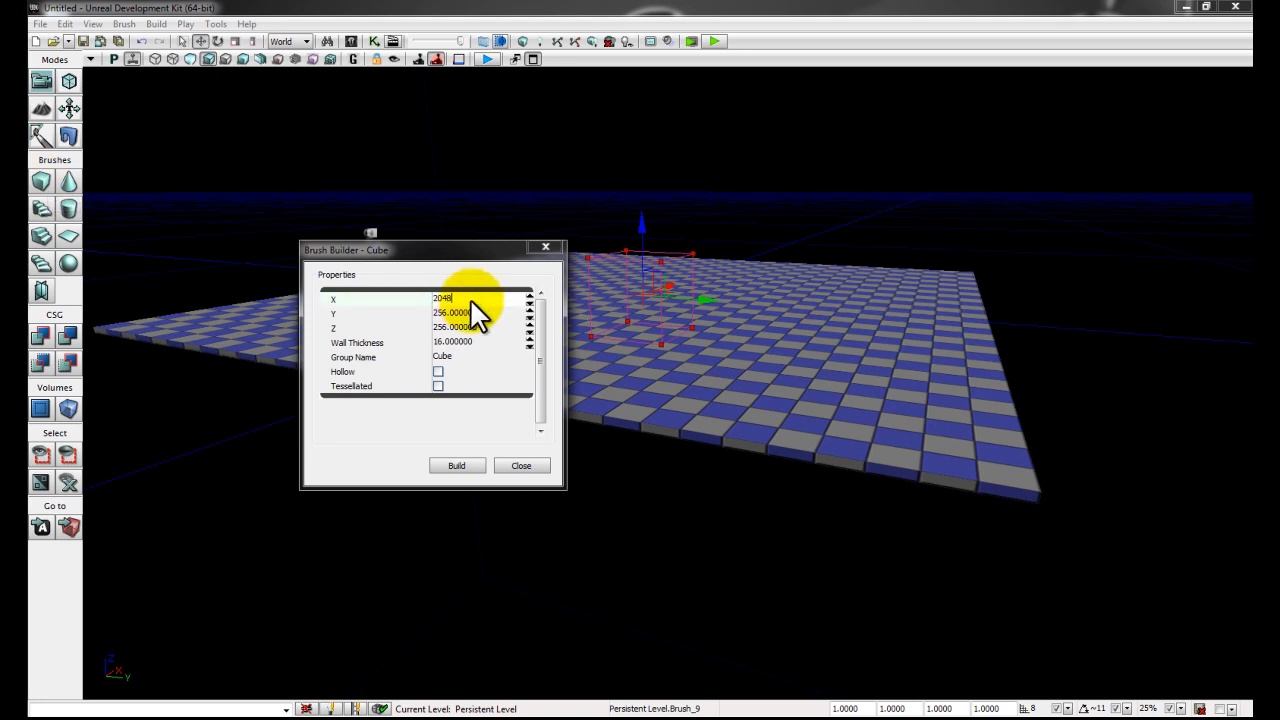
key(Tab)
text(2048)
key(Tab)
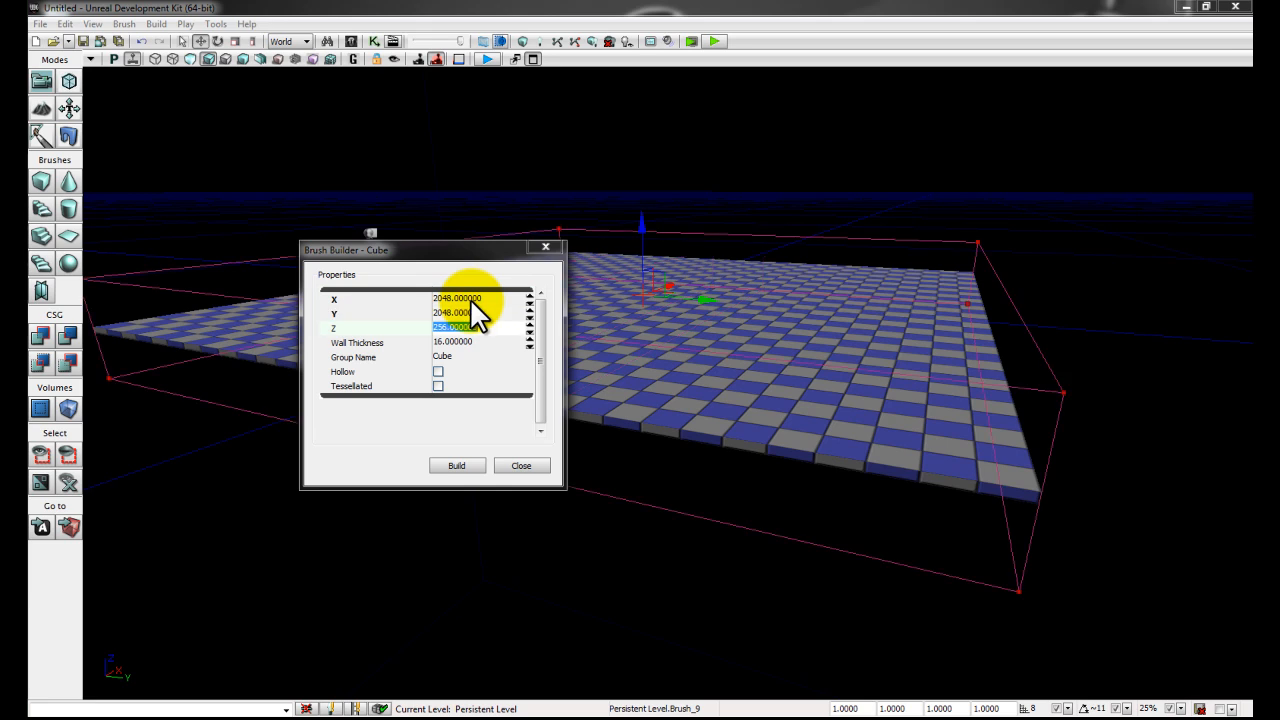
- Resize the cube builder brush to X 3096, Y 3096 and Z 2048, build it and close its properties
key(shift+Tab)
key(shift+Tab)
text(3096)
key(Tab)
text(3096)
key(Tab)
text(30)
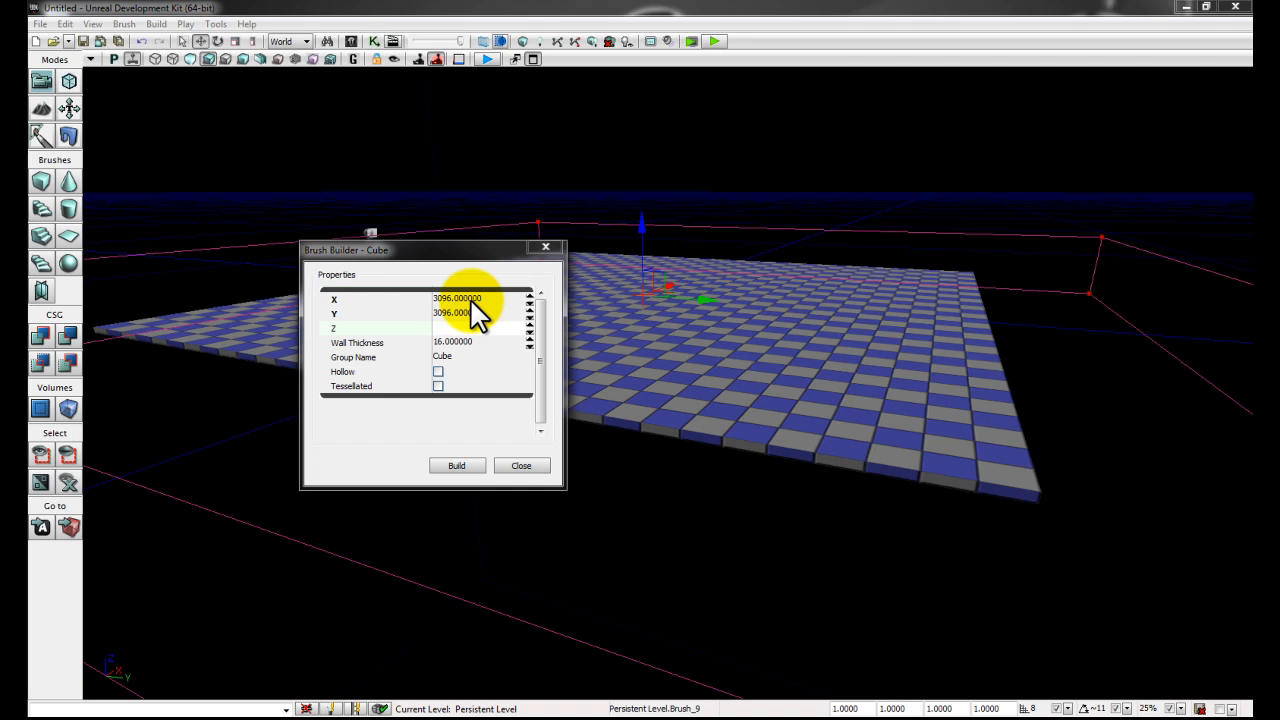
key(Return)
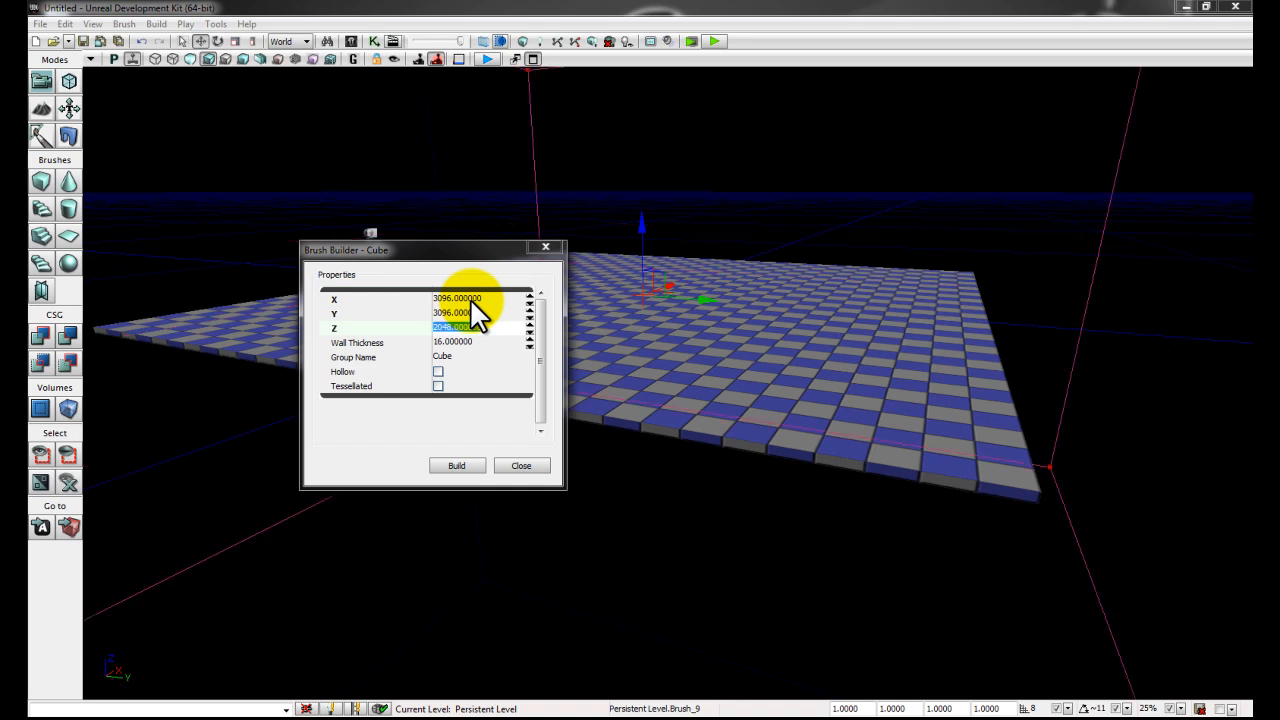
mouse_move(857, 398)
right_down()
mouse_move(897, 383)
mouse_move(866, 389)
mouse_move(809, 360)
mouse_move(837, 391)
right_up()
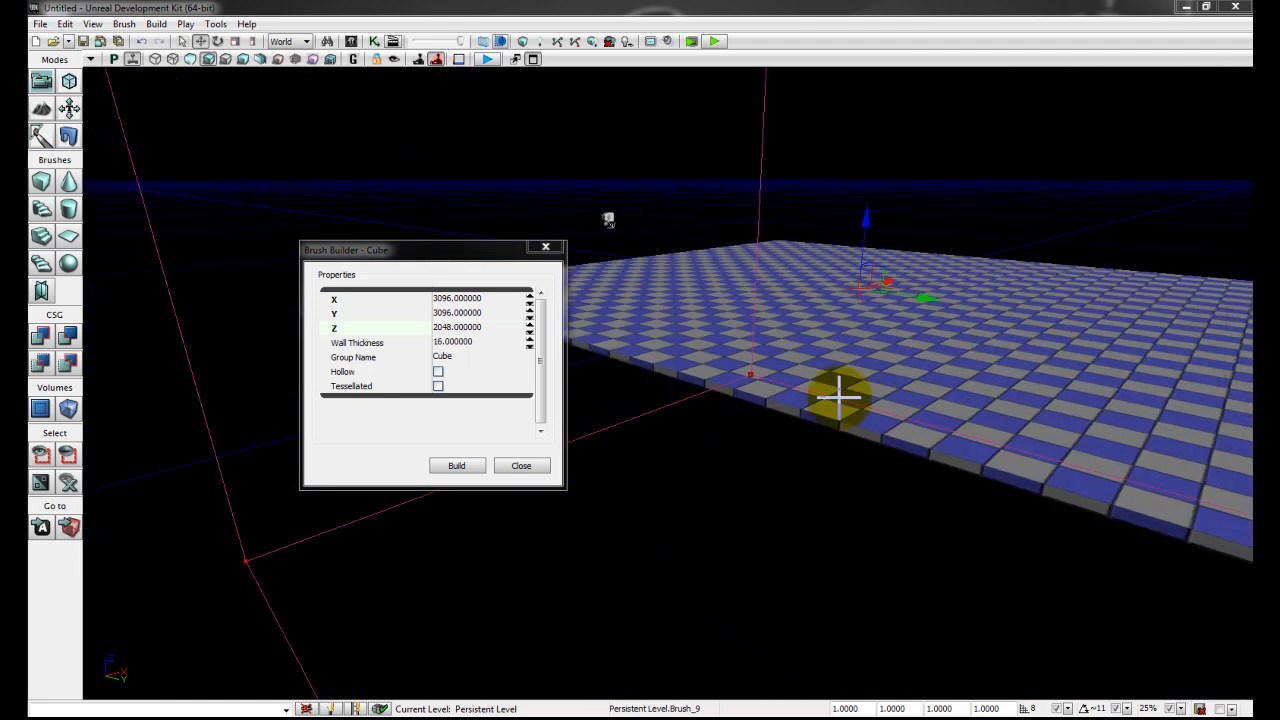
click(464, 465)
click(524, 466)
- Add a LightmassImportanceVolume from the builder brush around the floor, move the brush aside and select the volume
right_drag(651, 529, 743, 180)
mouse_move(743, 180)
mouse_down()
mouse_move(700, 462)
mouse_move(735, 605)
mouse_up()
right_drag(680, 403, 666, 408)
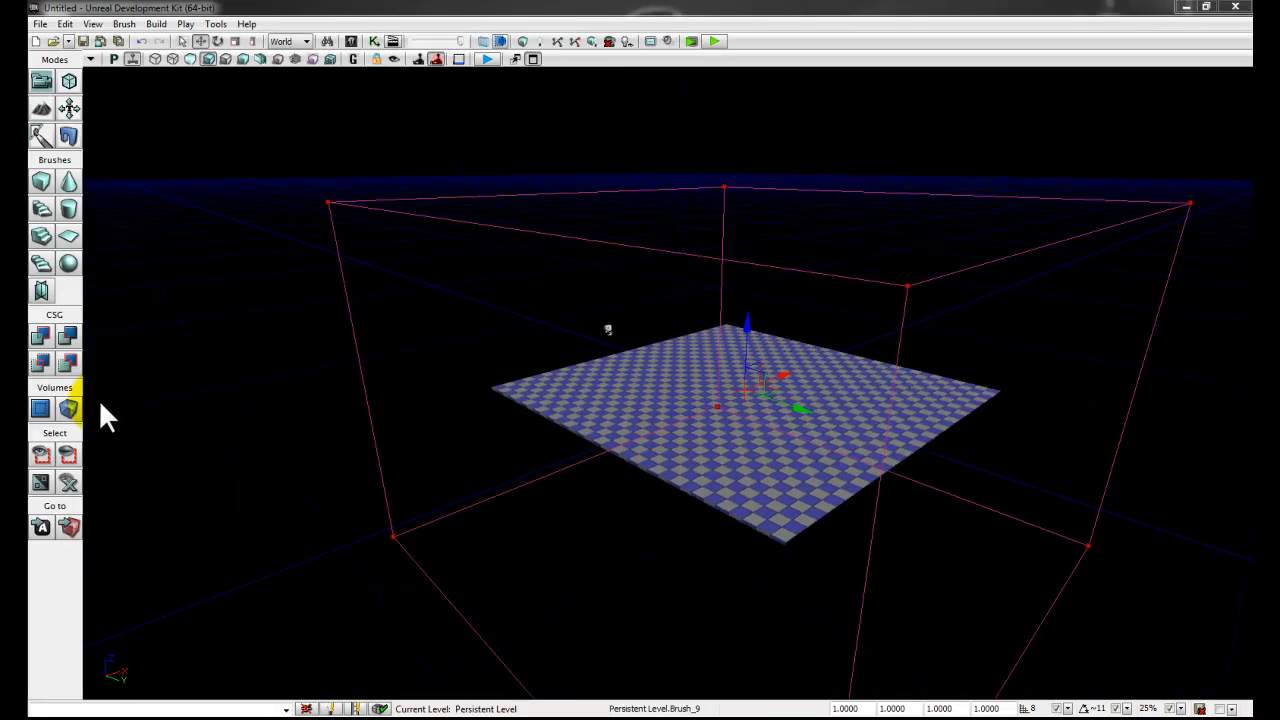
click(68, 407)
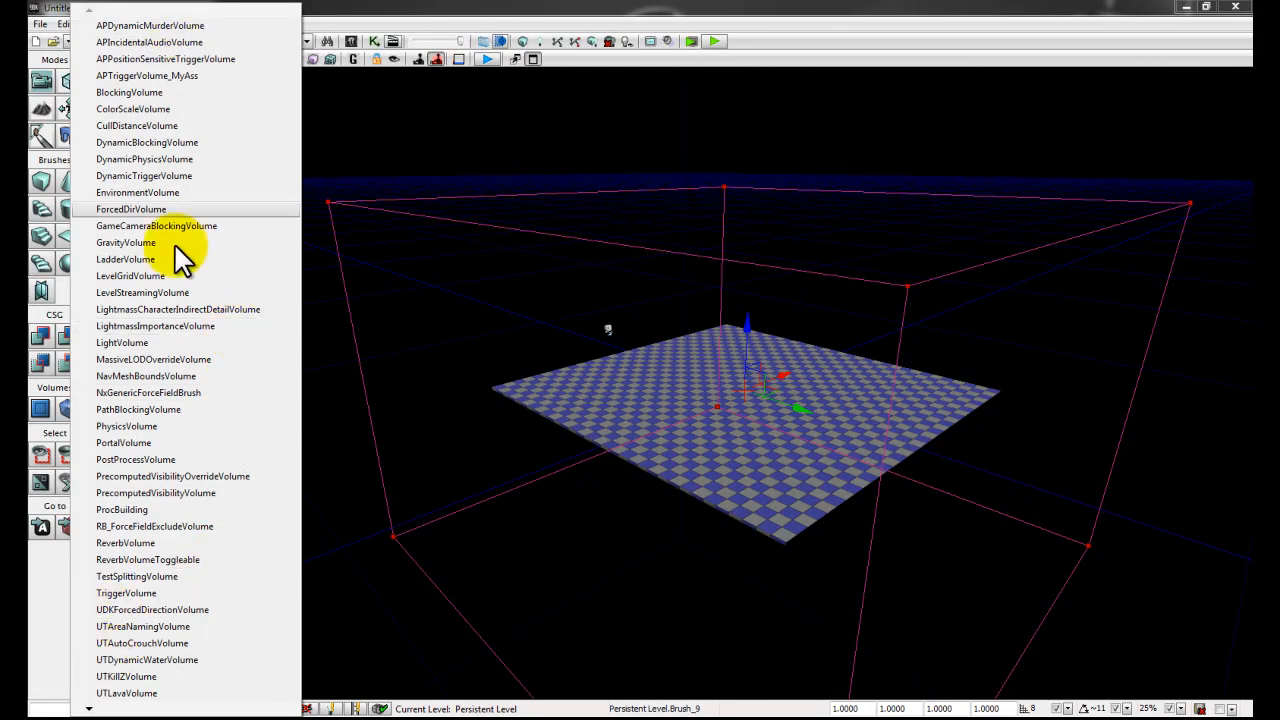
click(170, 326)
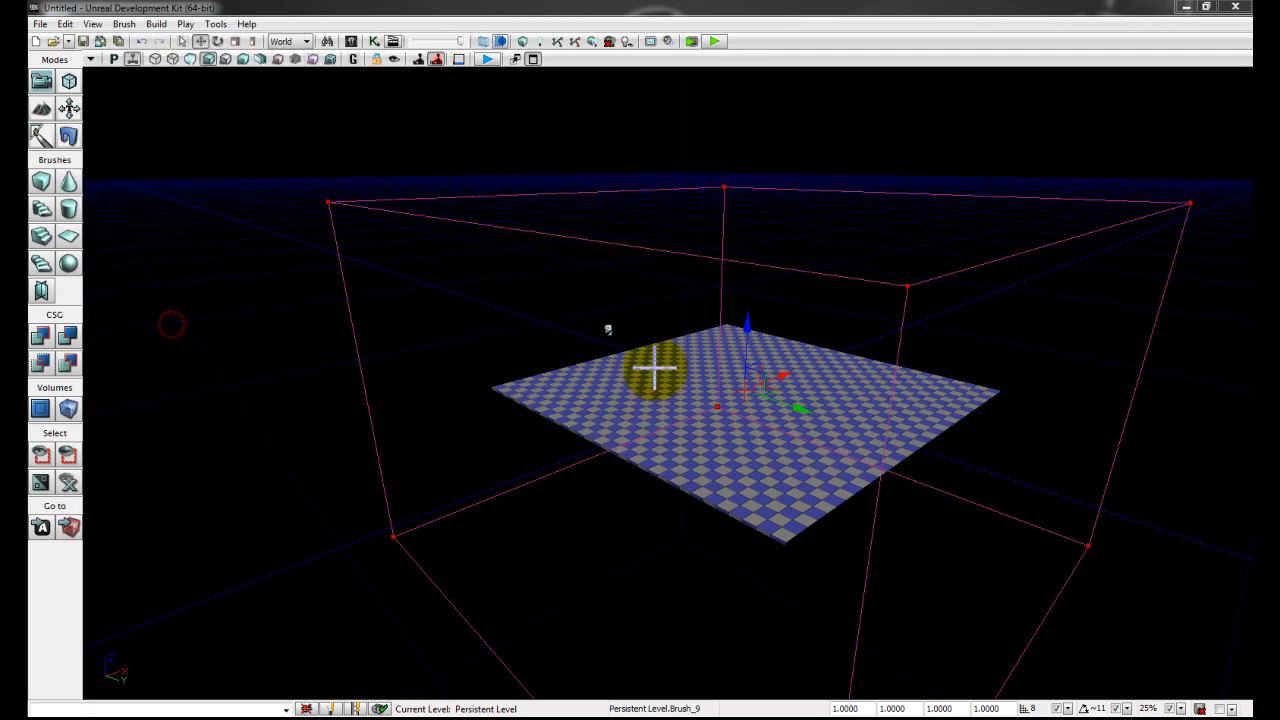
drag(800, 410, 846, 426)
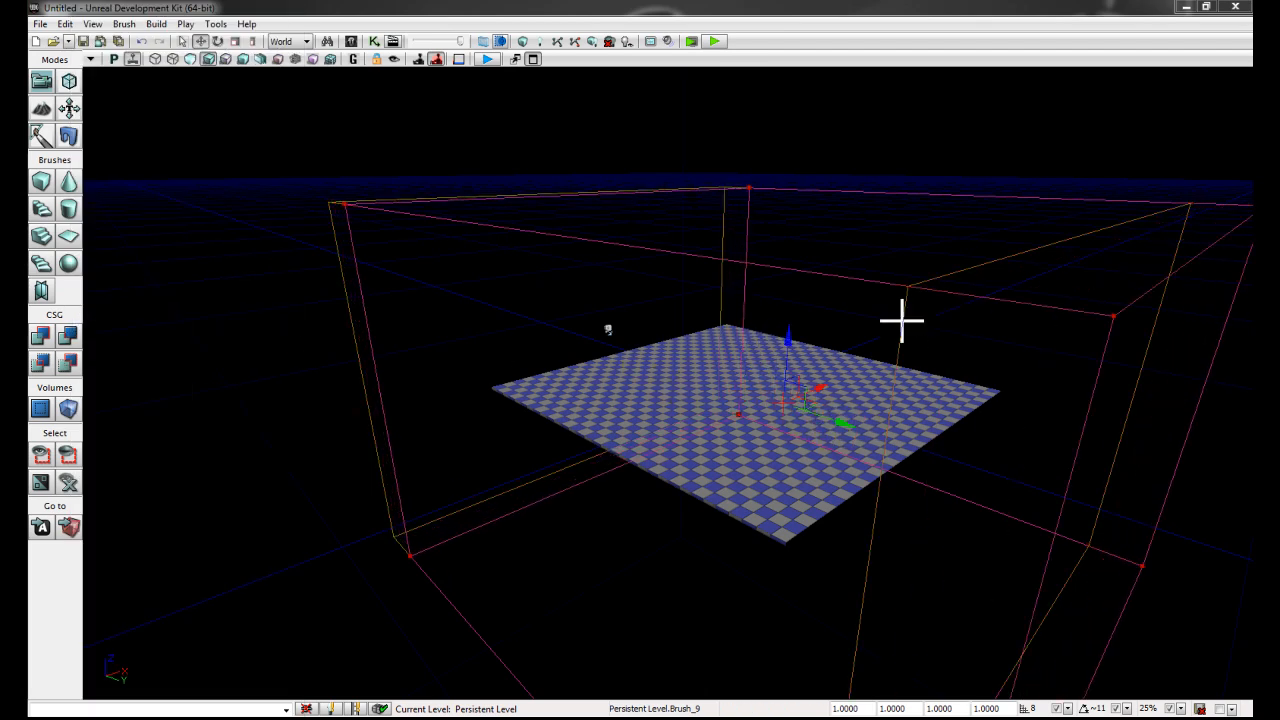
click(896, 396)
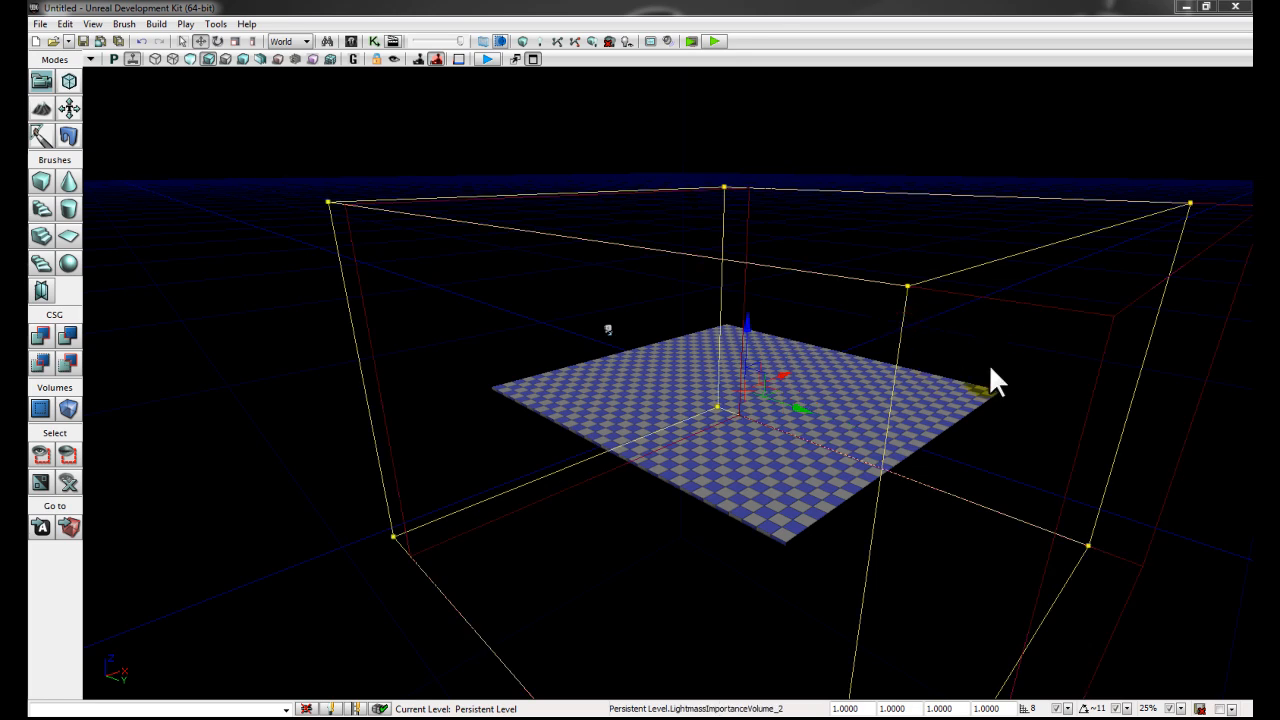
- Inspect the properties of the LightmassImportanceVolume and close them again
double_click(931, 356)
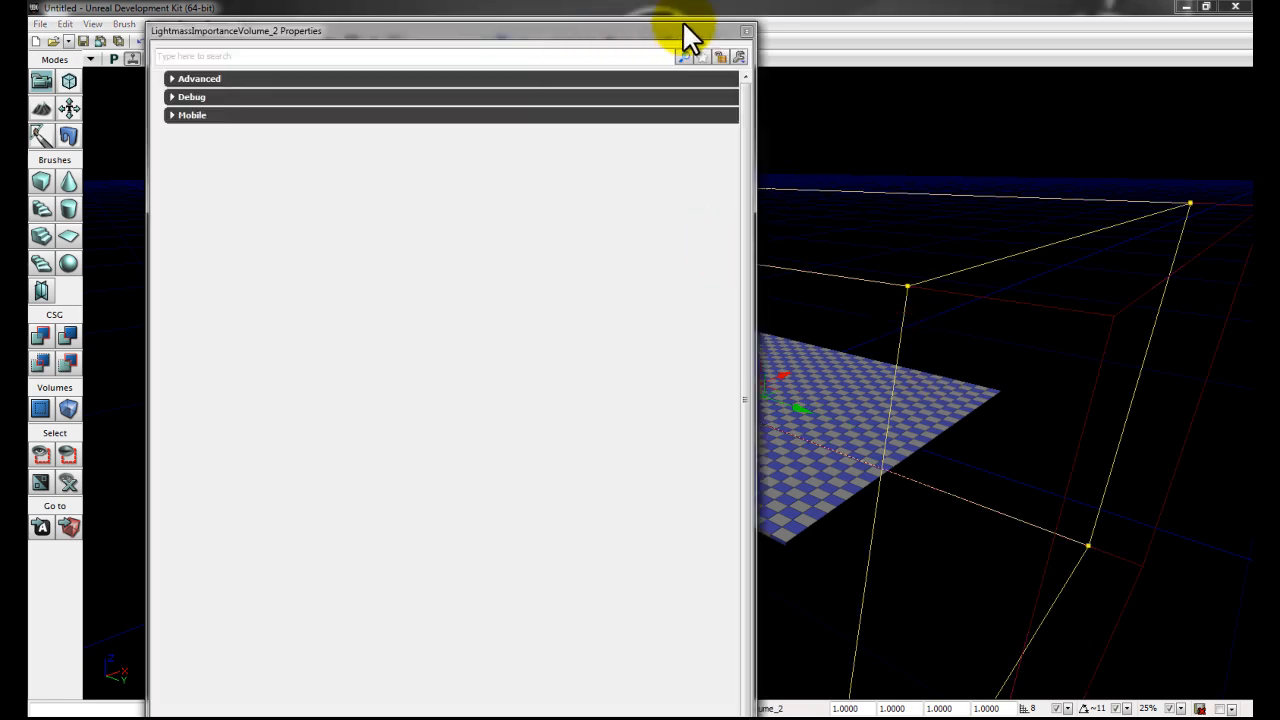
click(746, 31)
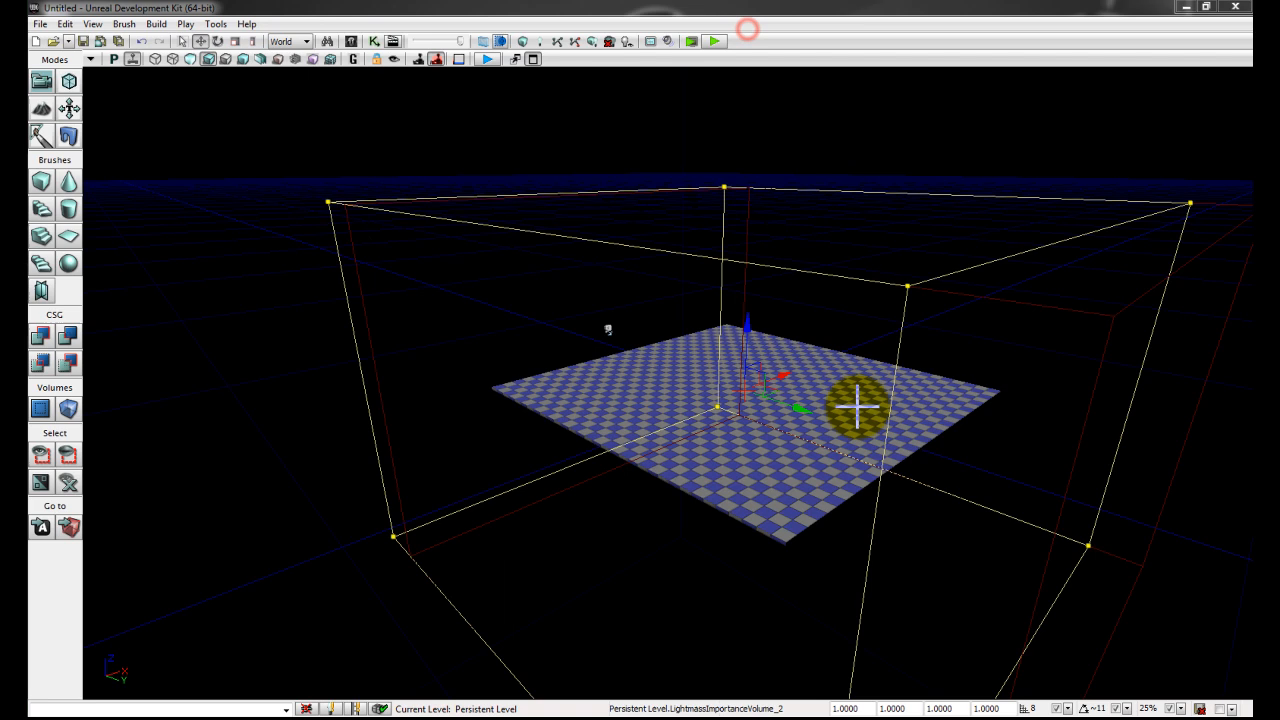
double_click(900, 341)
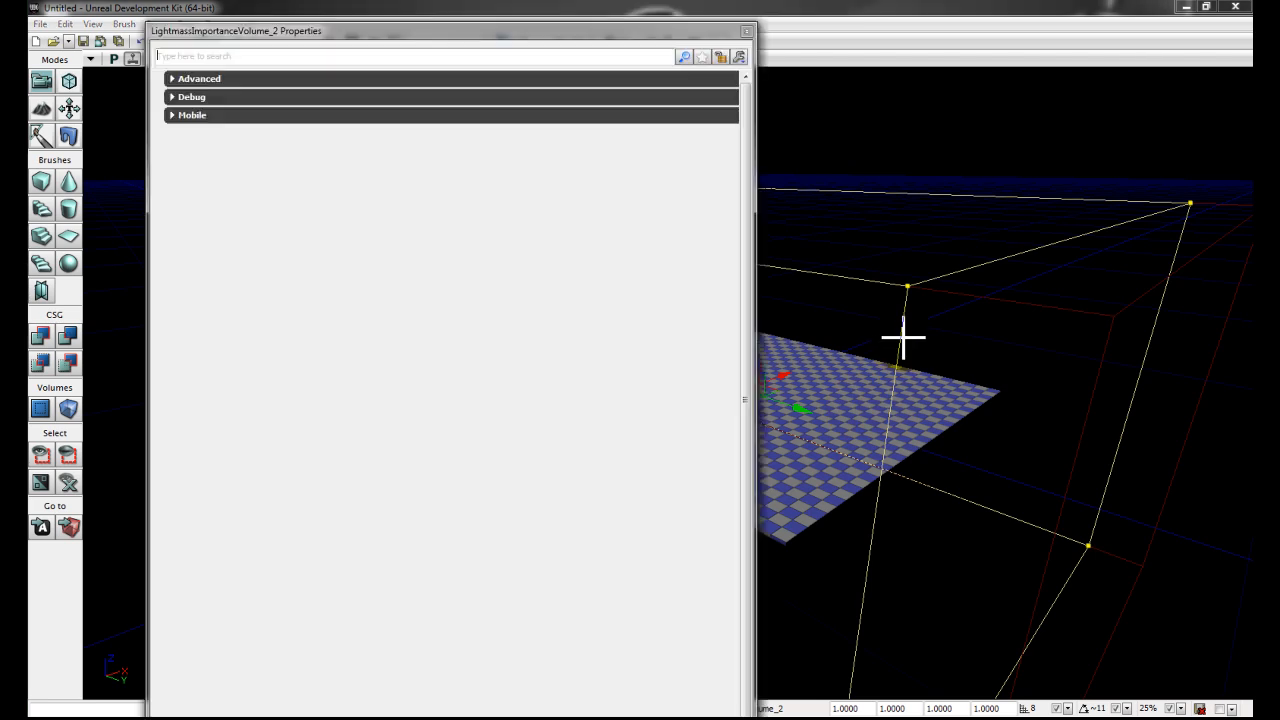
click(747, 31)
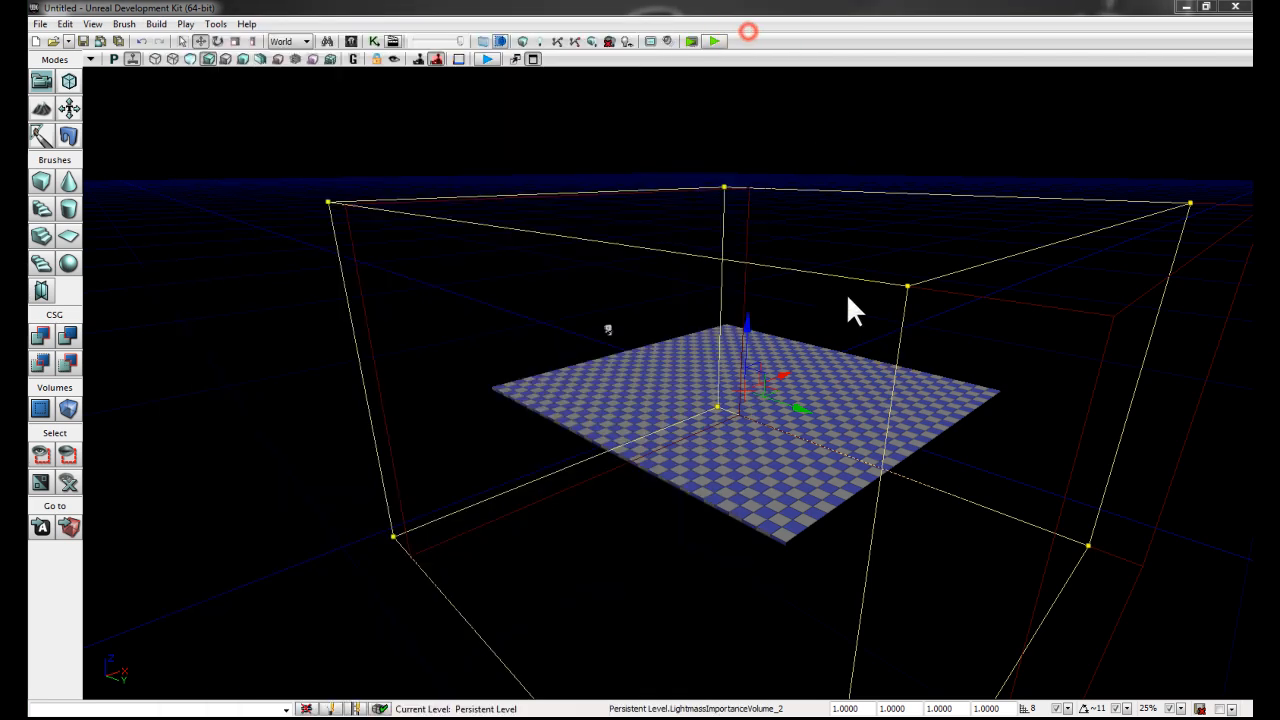
double_click(901, 328)
click(745, 31)
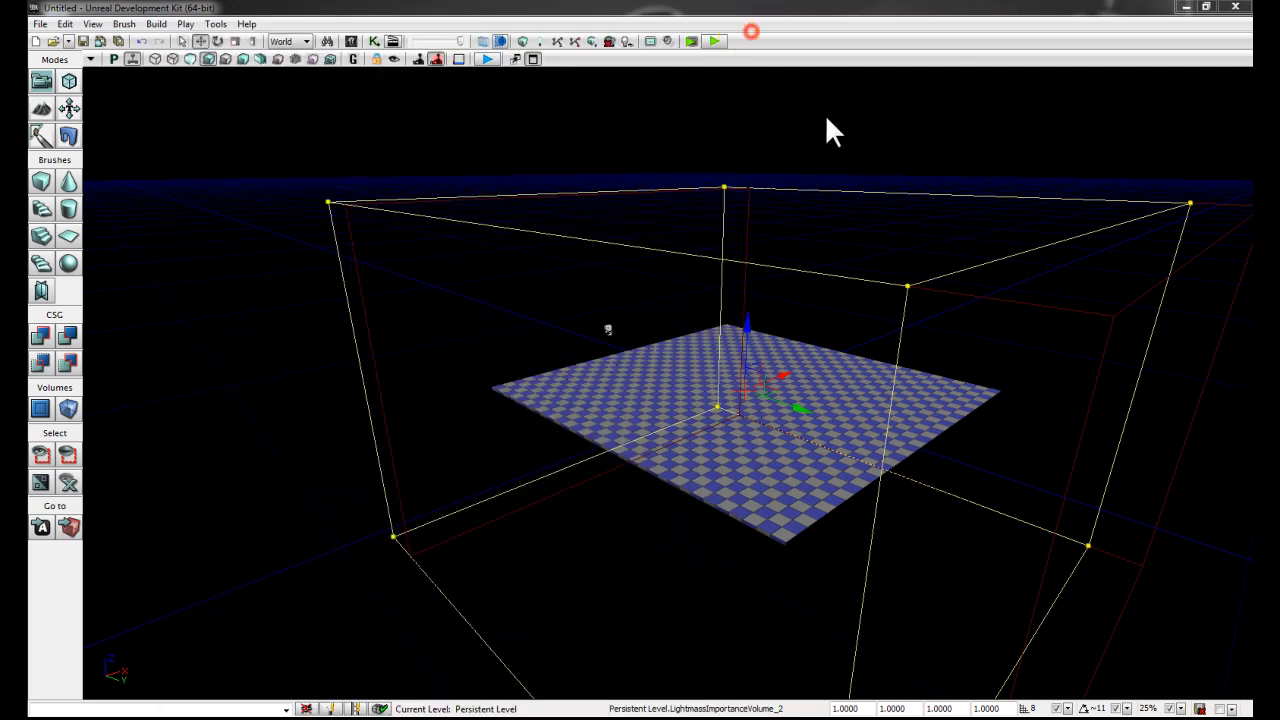
- Select the builder brush and move it partway back toward the LightmassImportanceVolume
click(1024, 299)
mouse_move(798, 422)
mouse_down()
mouse_move(843, 420)
mouse_move(825, 412)
mouse_up()
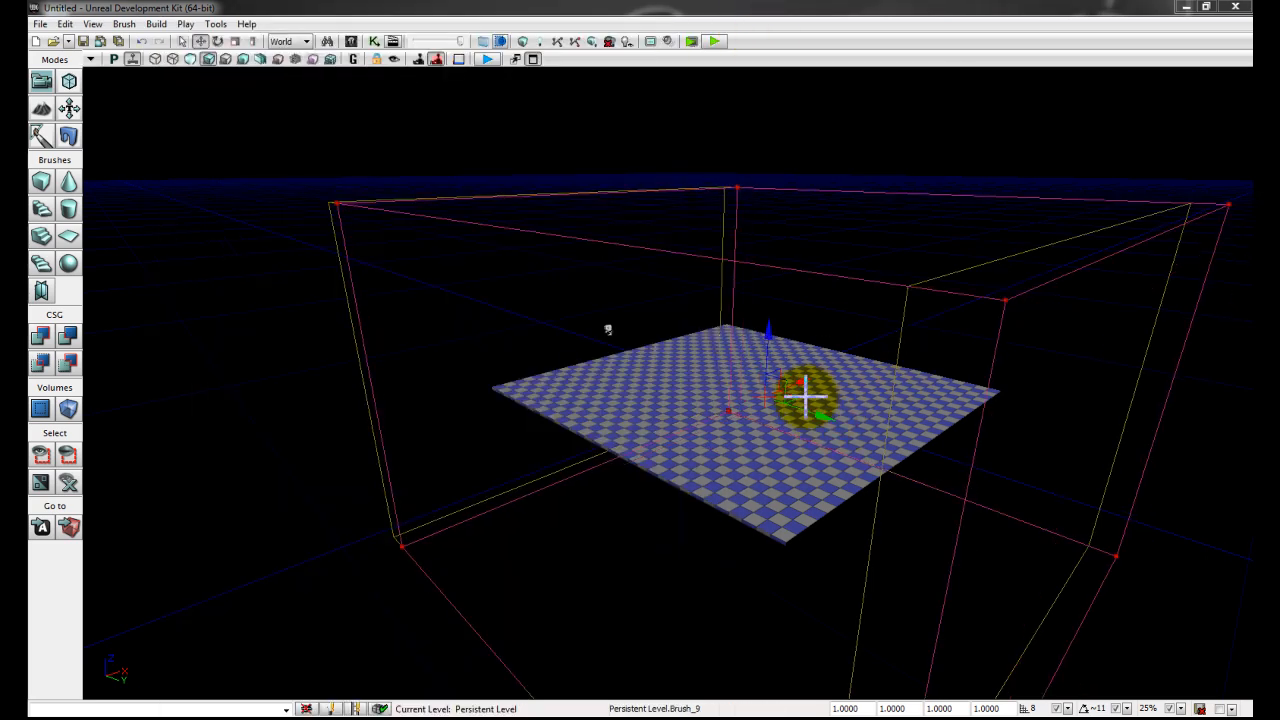
right_drag(616, 410, 584, 647)
drag(584, 646, 588, 50)
right_drag(562, 404, 543, 351)
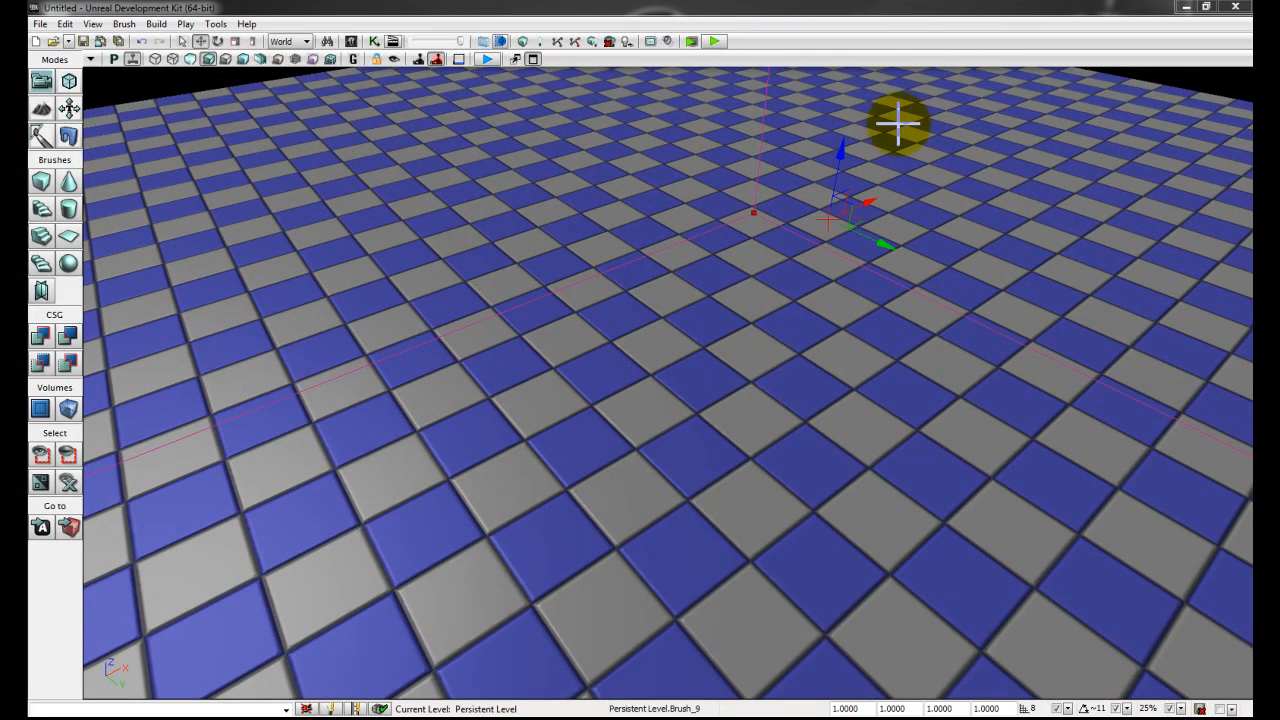
- Open the Content Browser and show all object types of the Engine package in a maximized window
click(351, 41)
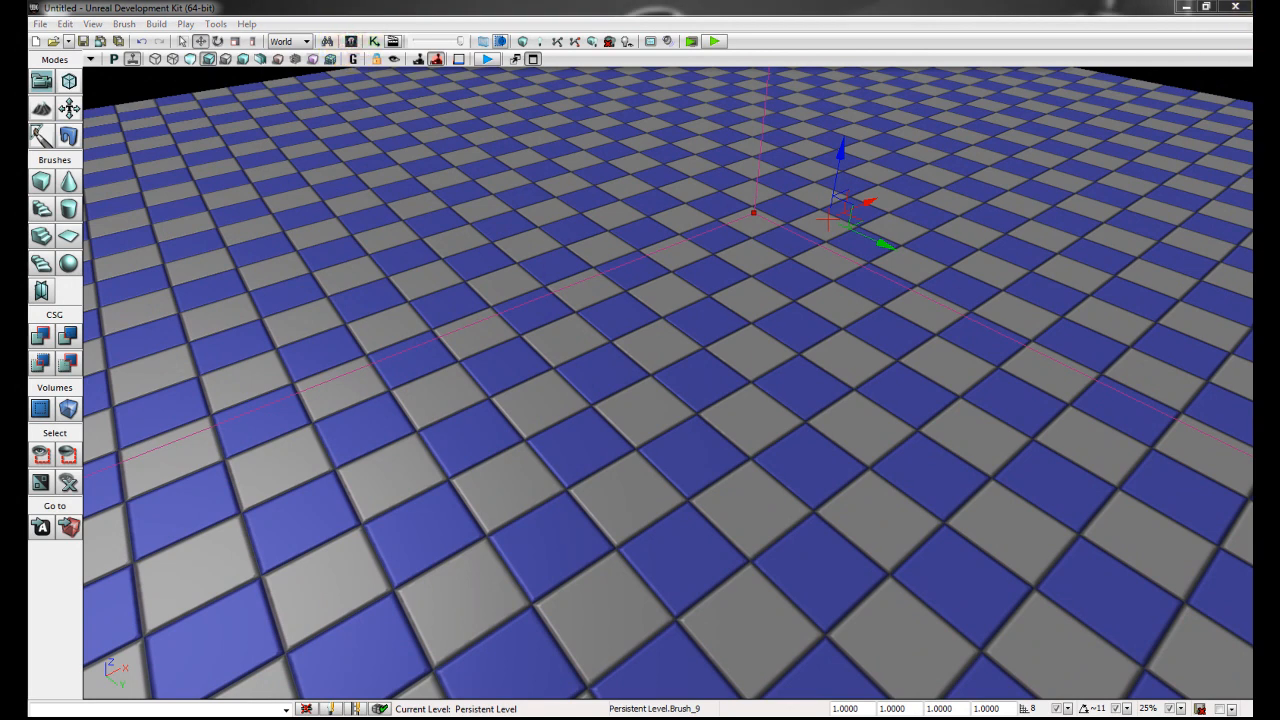
drag(565, 25, 323, 3)
scroll(580, 350, down, 10)
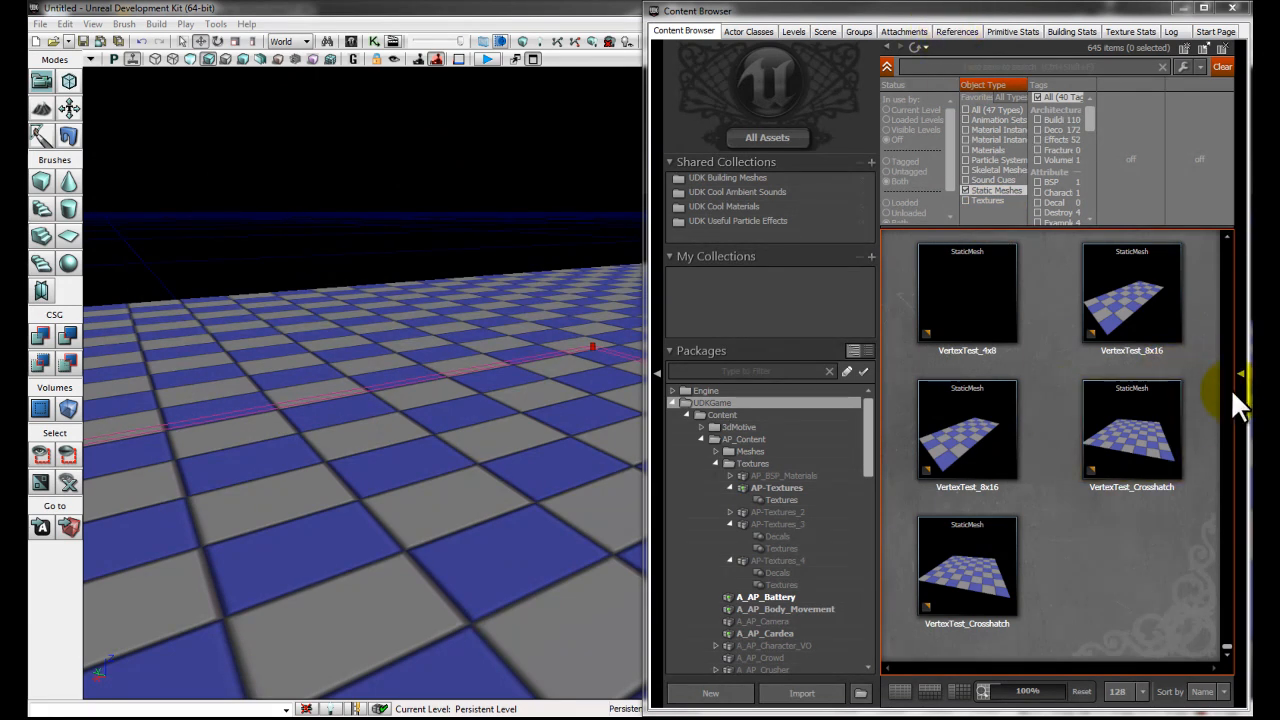
click(966, 190)
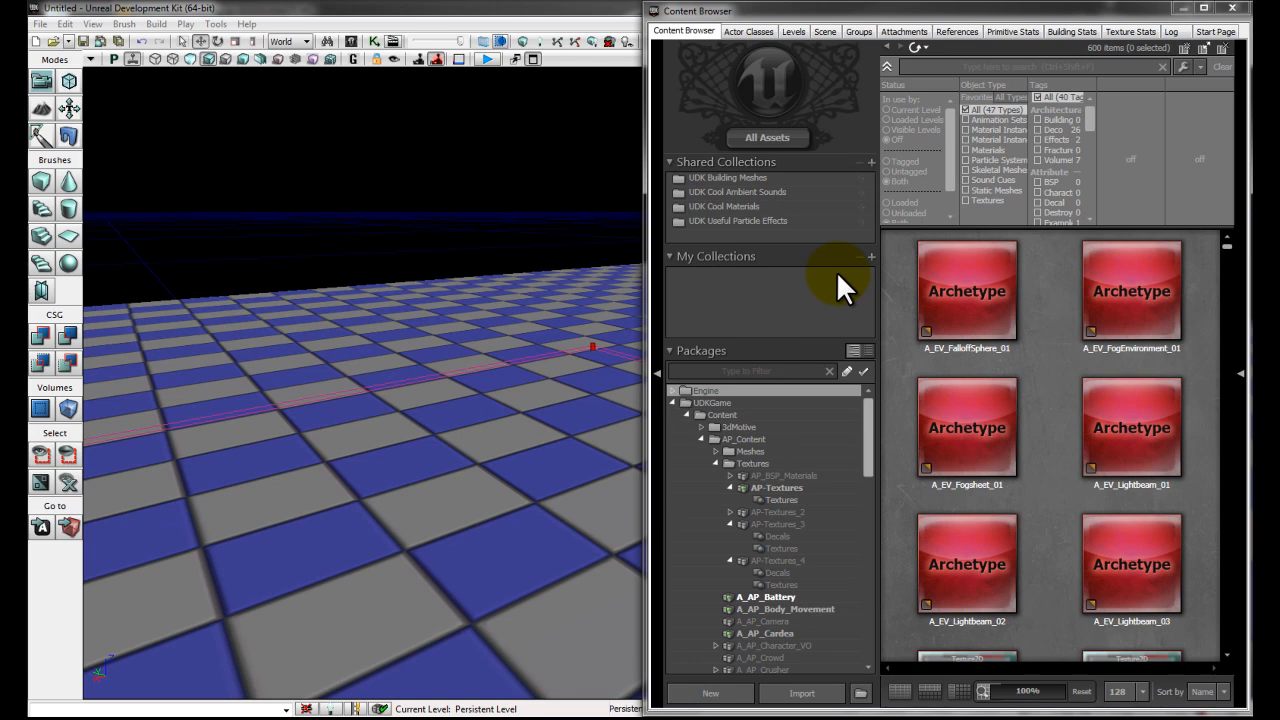
drag(931, 14, 615, 0)
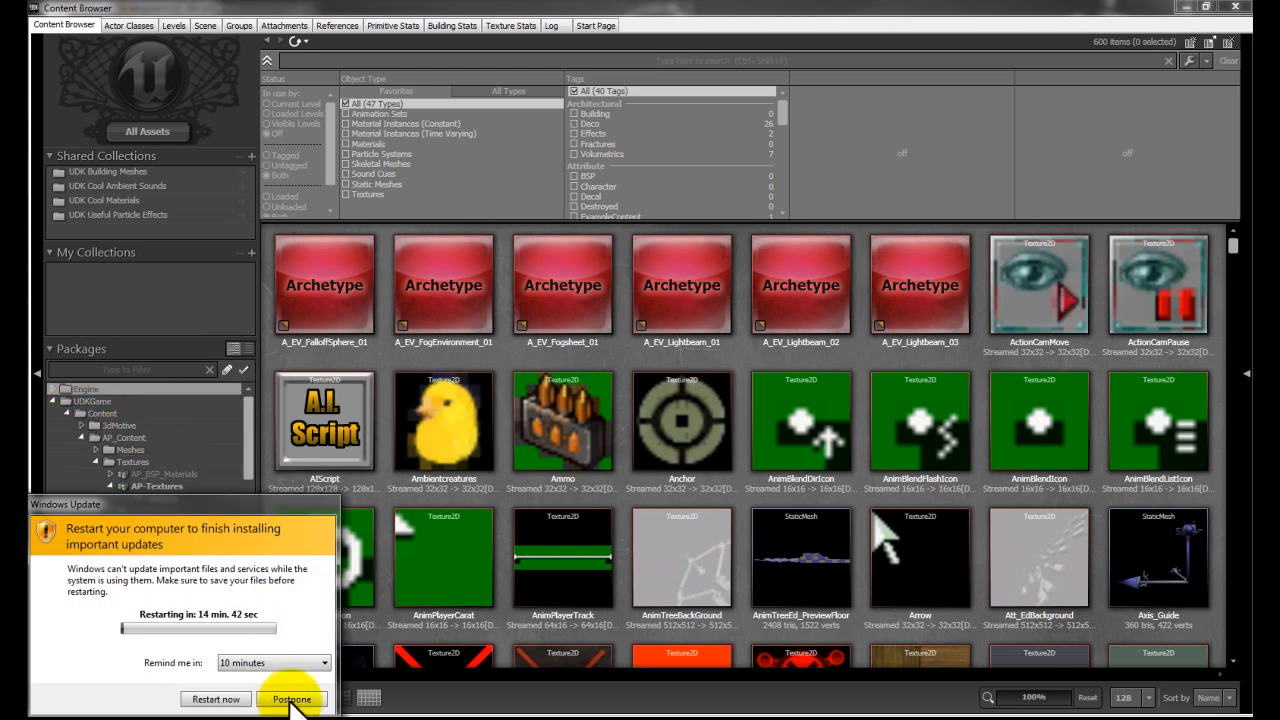
- Postpone the Windows Update restart reminder by 4 hours
click(295, 663)
click(295, 695)
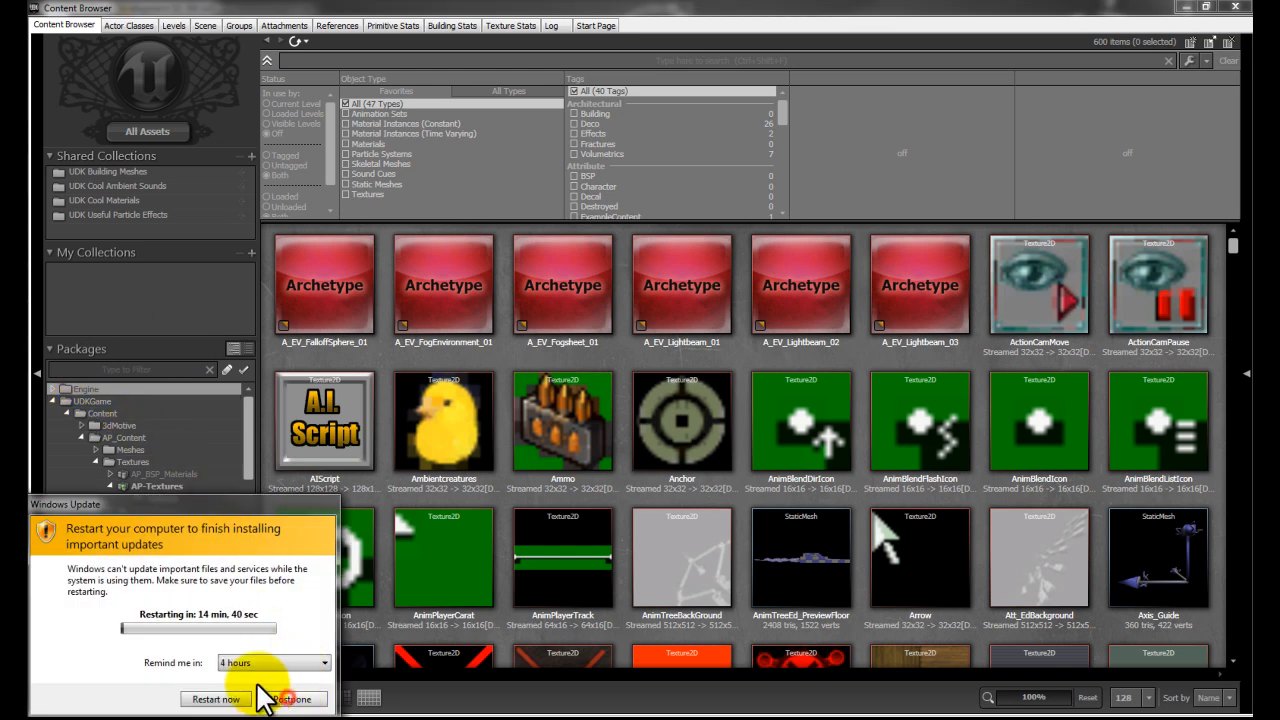
click(291, 699)
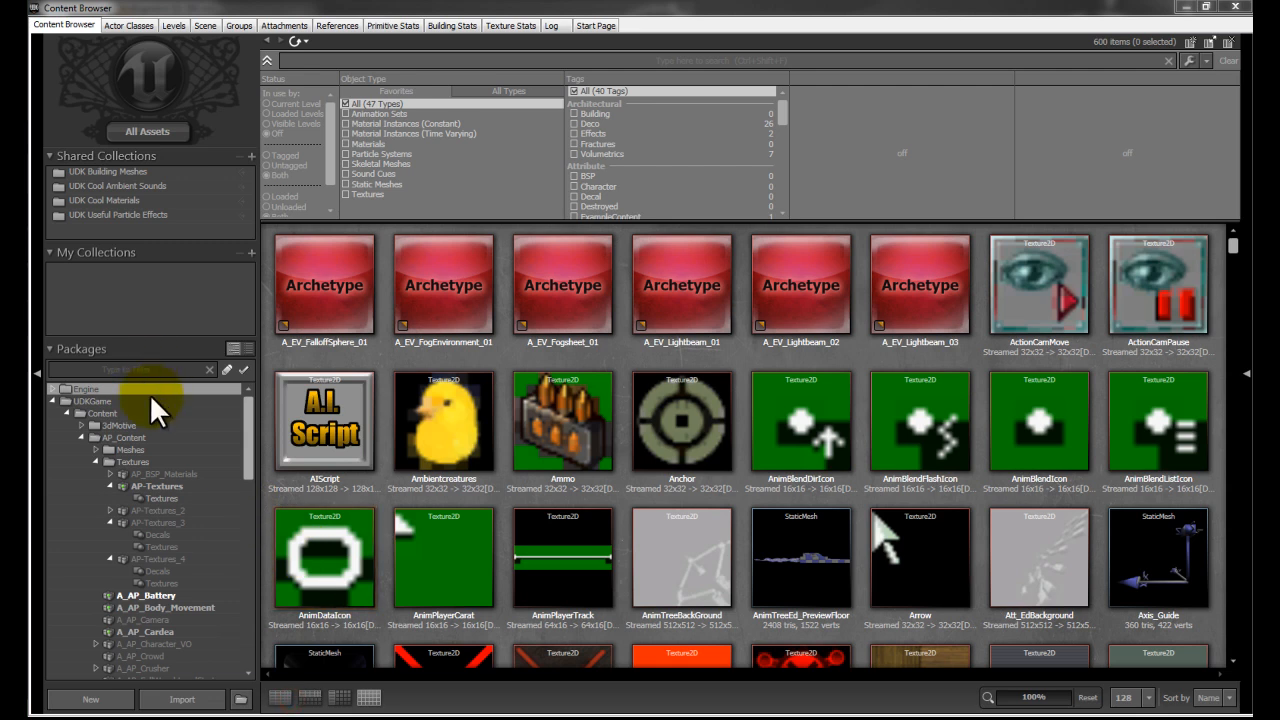
- Select the UDKGame package, look through all object types, and filter the favorites to Static Meshes
click(106, 400)
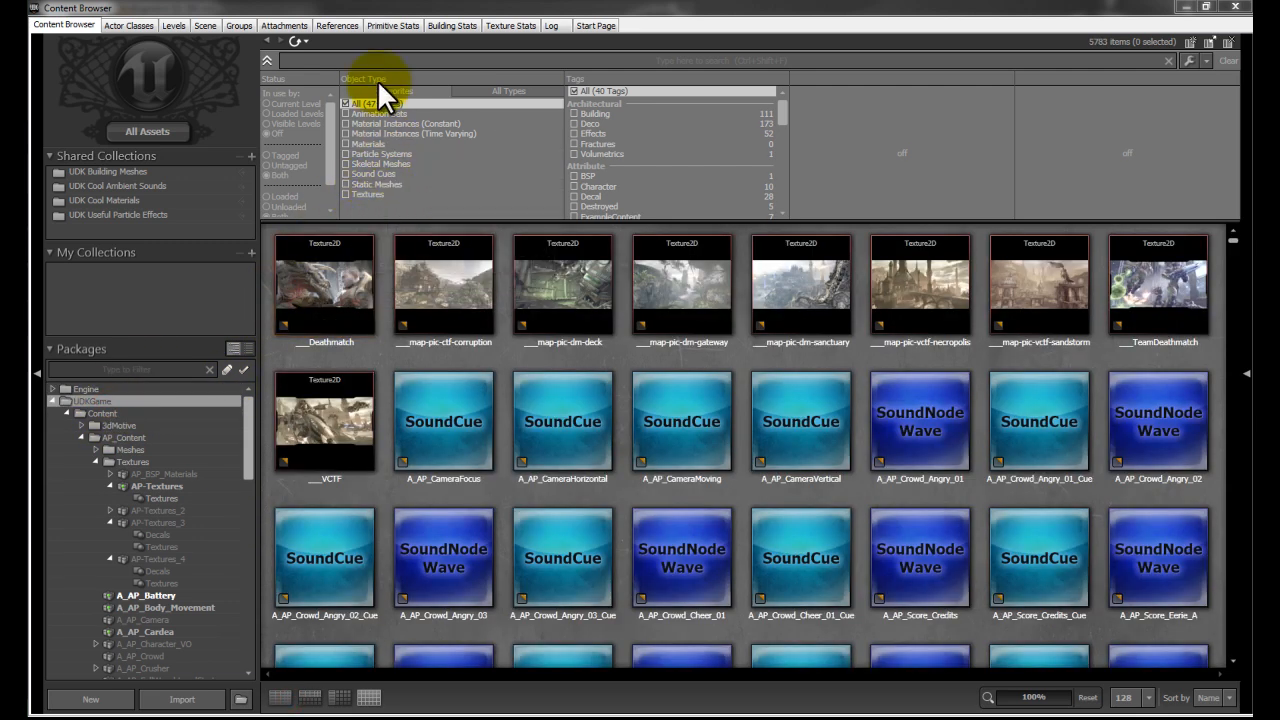
click(486, 91)
scroll(403, 149, down, 10)
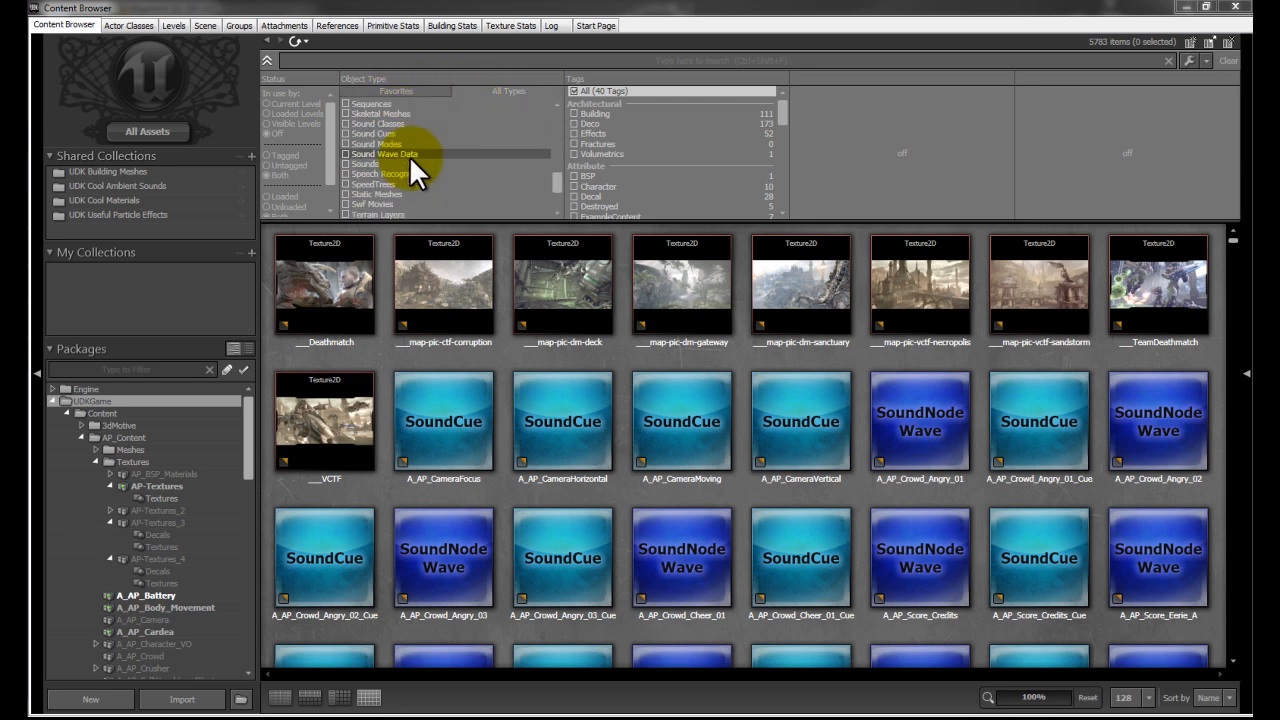
scroll(409, 155, up, 10)
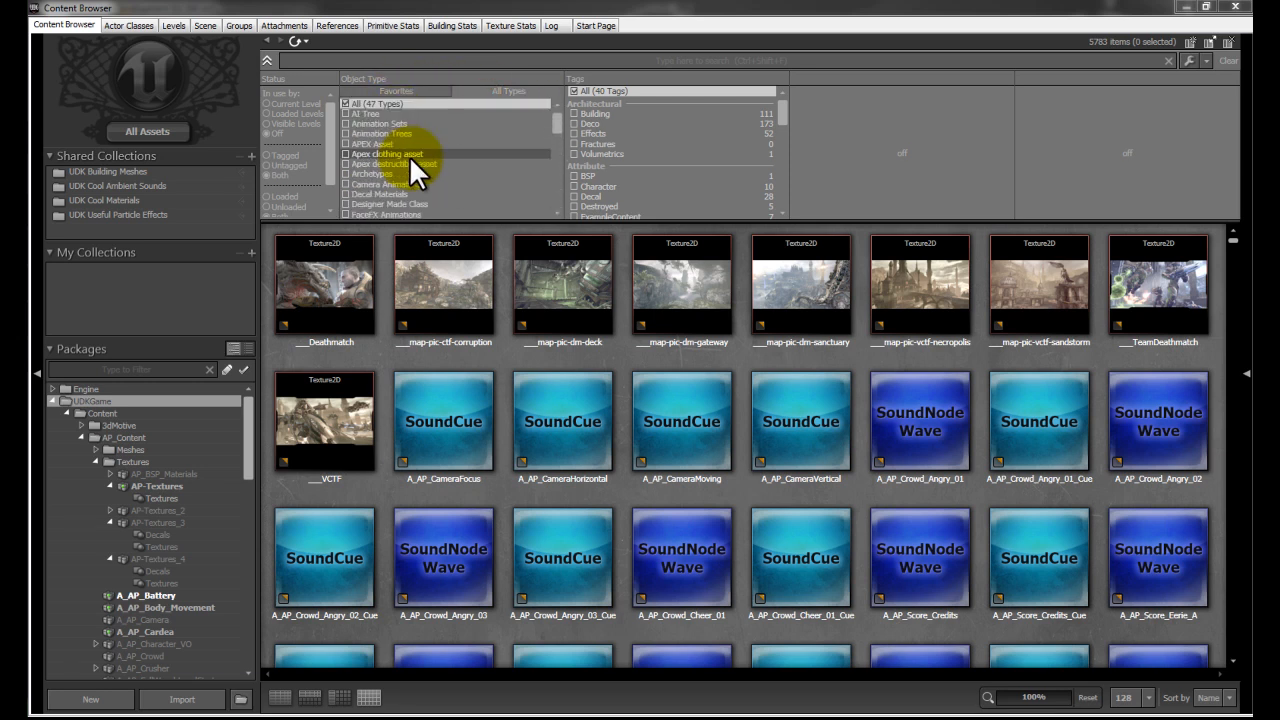
click(398, 90)
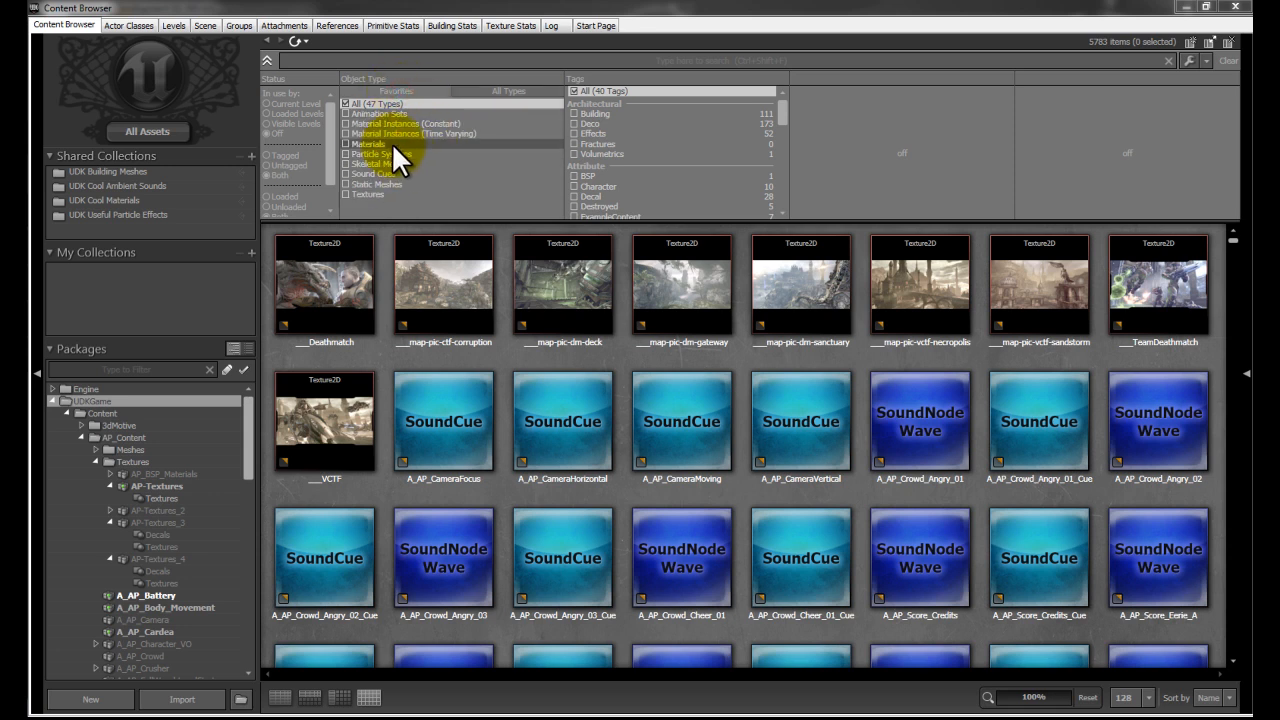
click(386, 184)
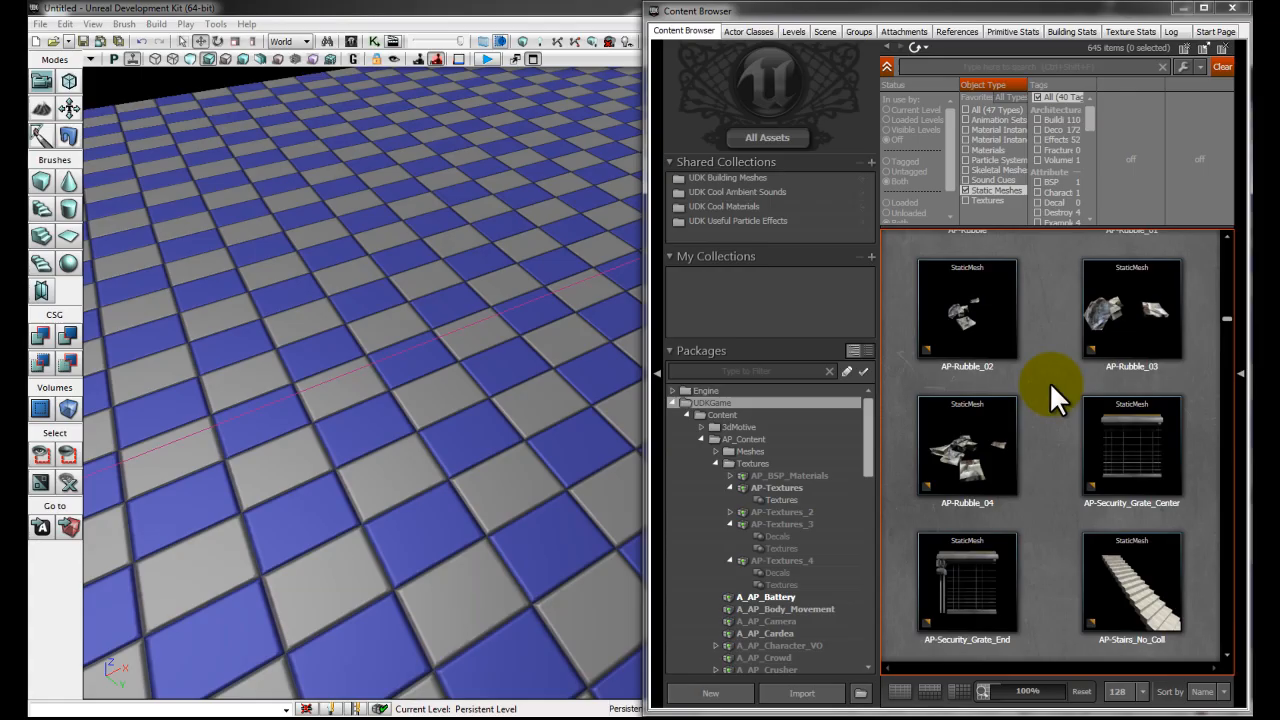
- Find the S_HU_Deco_Pipes_SM_PipeSetB03 valve among the static meshes and try to place it on the floor
scroll(1057, 386, down, 3)
drag(1225, 318, 1223, 386)
click(1150, 295)
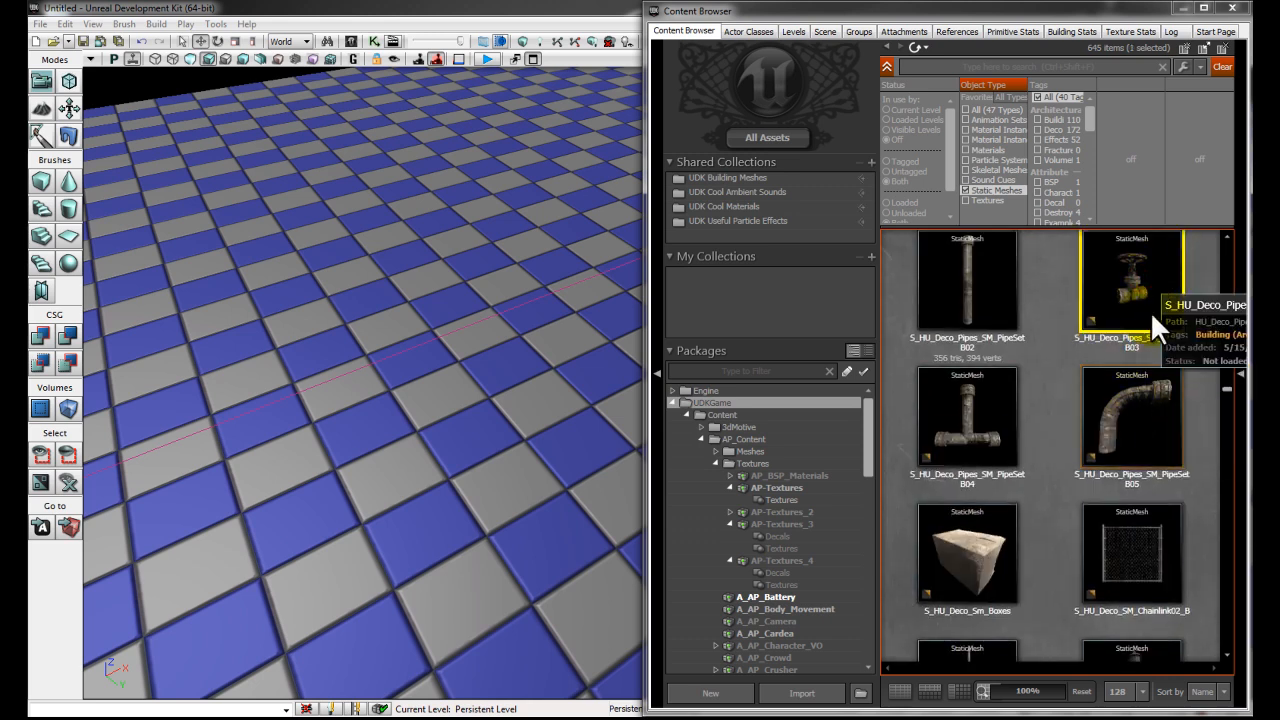
drag(1137, 278, 523, 357)
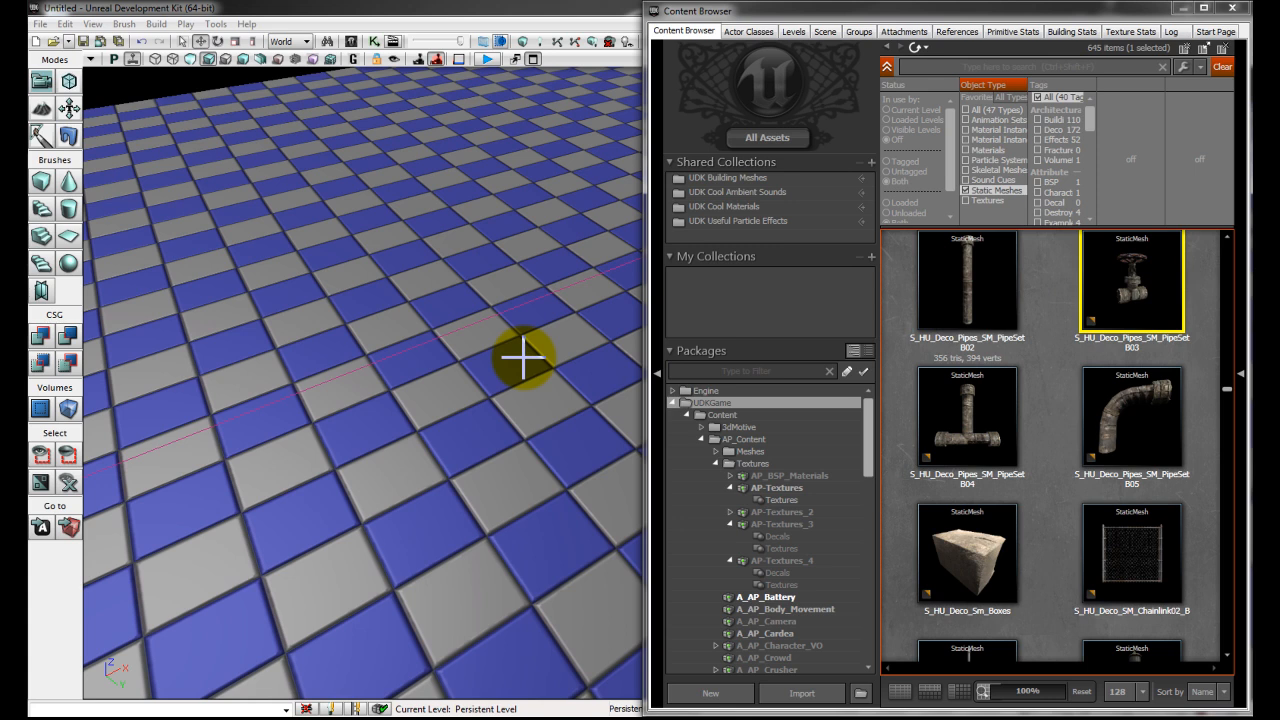
mouse_move(464, 420)
right_down()
mouse_move(475, 391)
mouse_move(475, 437)
mouse_move(480, 417)
right_up()
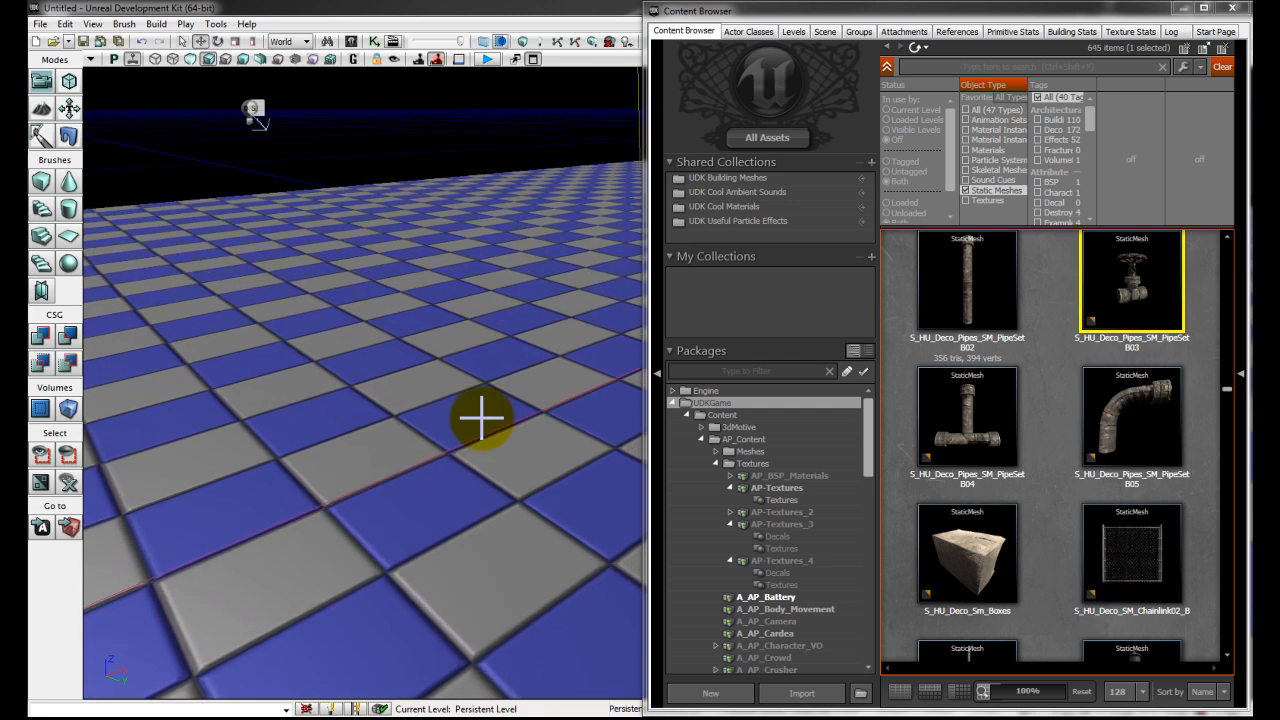
- Place the S_HU_Deco_Pipes_SM_PipeSetB03 valve mesh from the Content Browser onto the floor
right_click(376, 383)
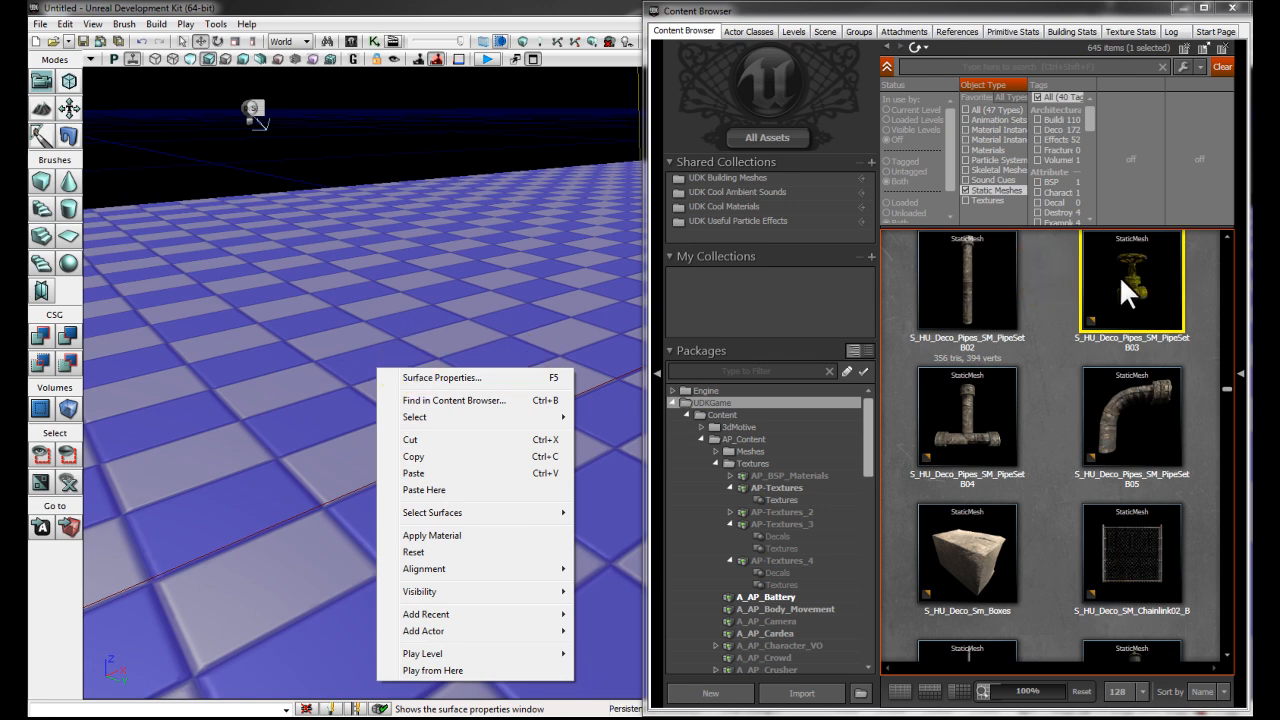
click(1151, 274)
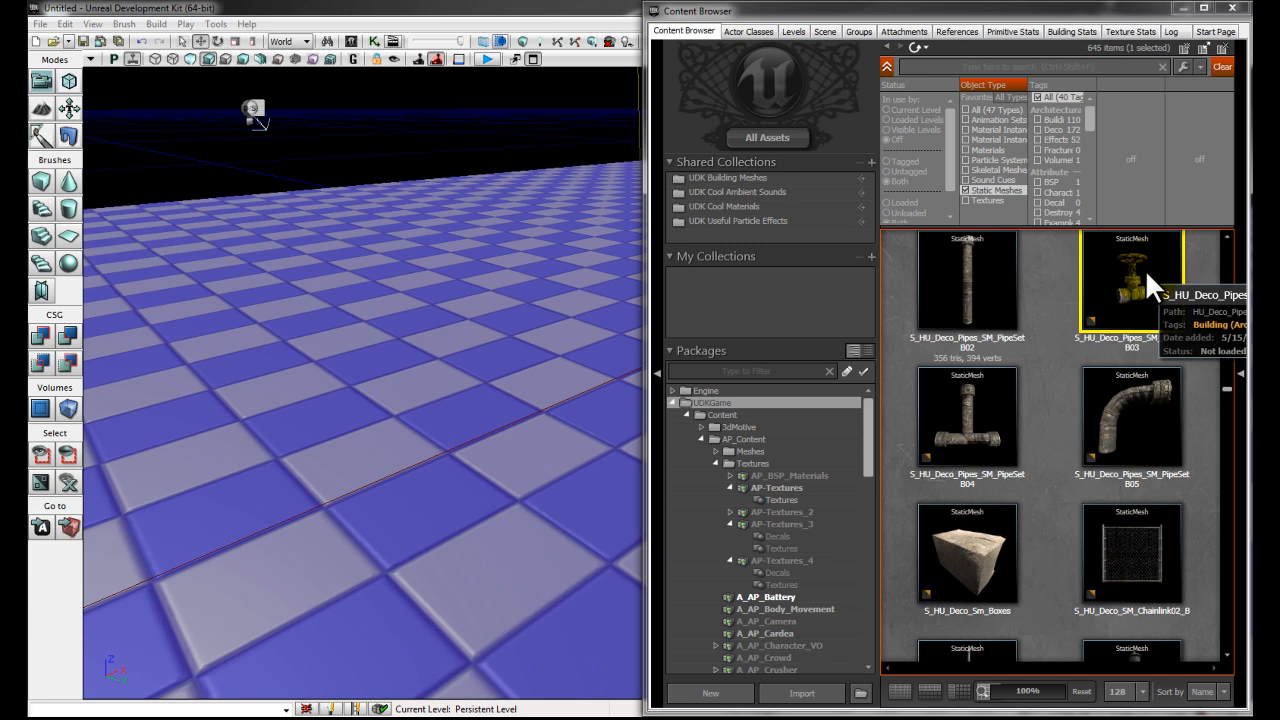
drag(1145, 268, 480, 482)
right_drag(501, 417, 475, 421)
click(551, 347)
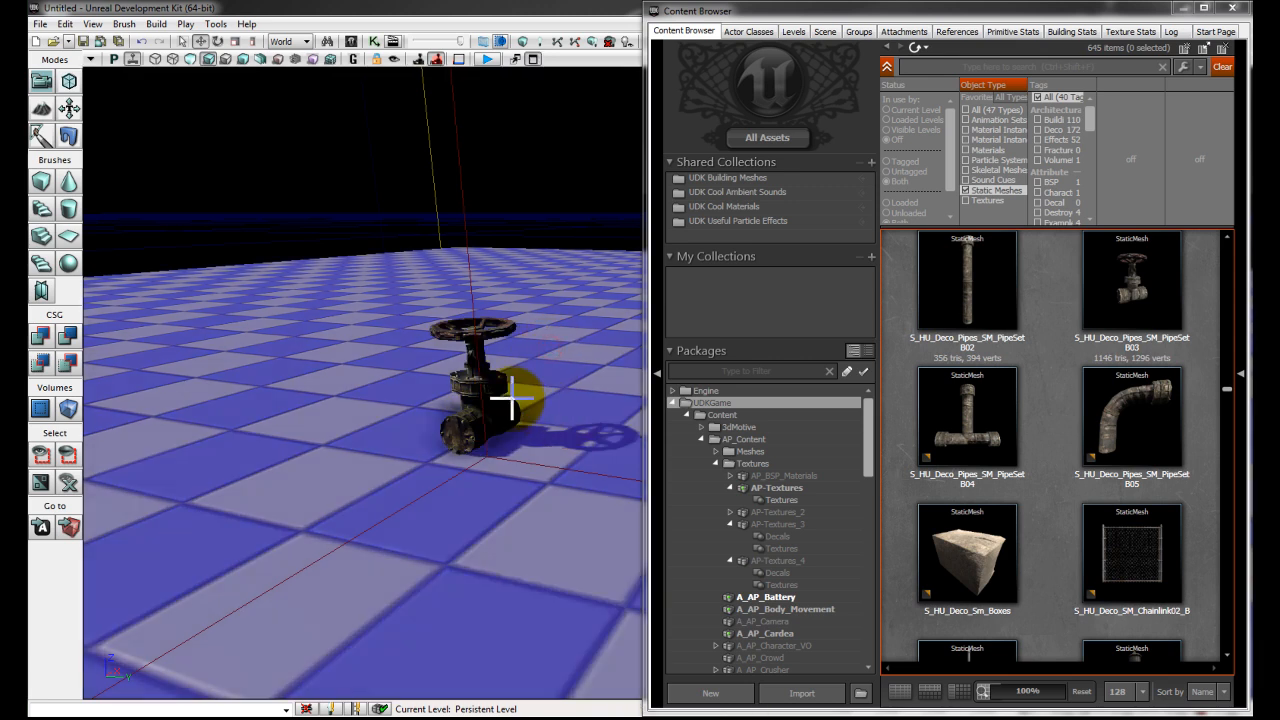
- Select the valve mesh standing on the floor and delete it
click(474, 398)
click(392, 406)
click(477, 383)
click(560, 320)
click(466, 380)
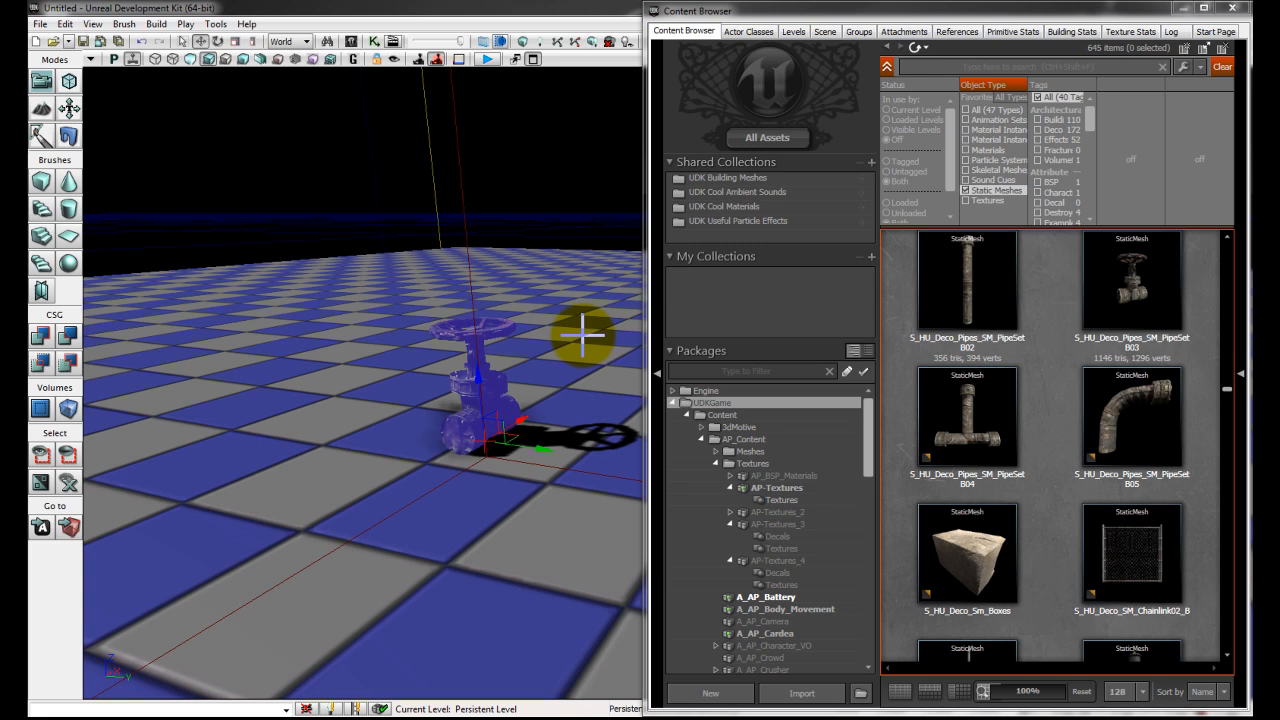
key(Delete)
- Compare the floor's add-actor options with the S_HU_Deco_Pipes_SM_PipeSetB03 valve selected in the Content Browser and with nothing selected
click(1134, 305)
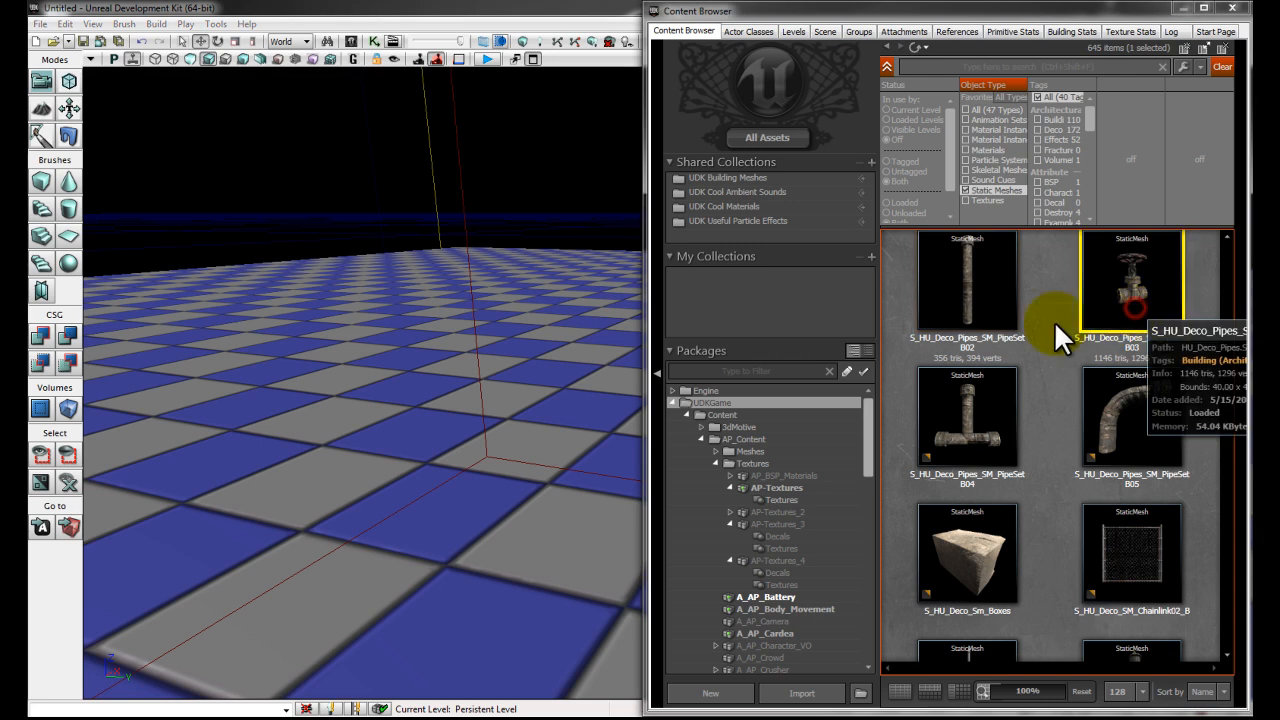
right_click(409, 448)
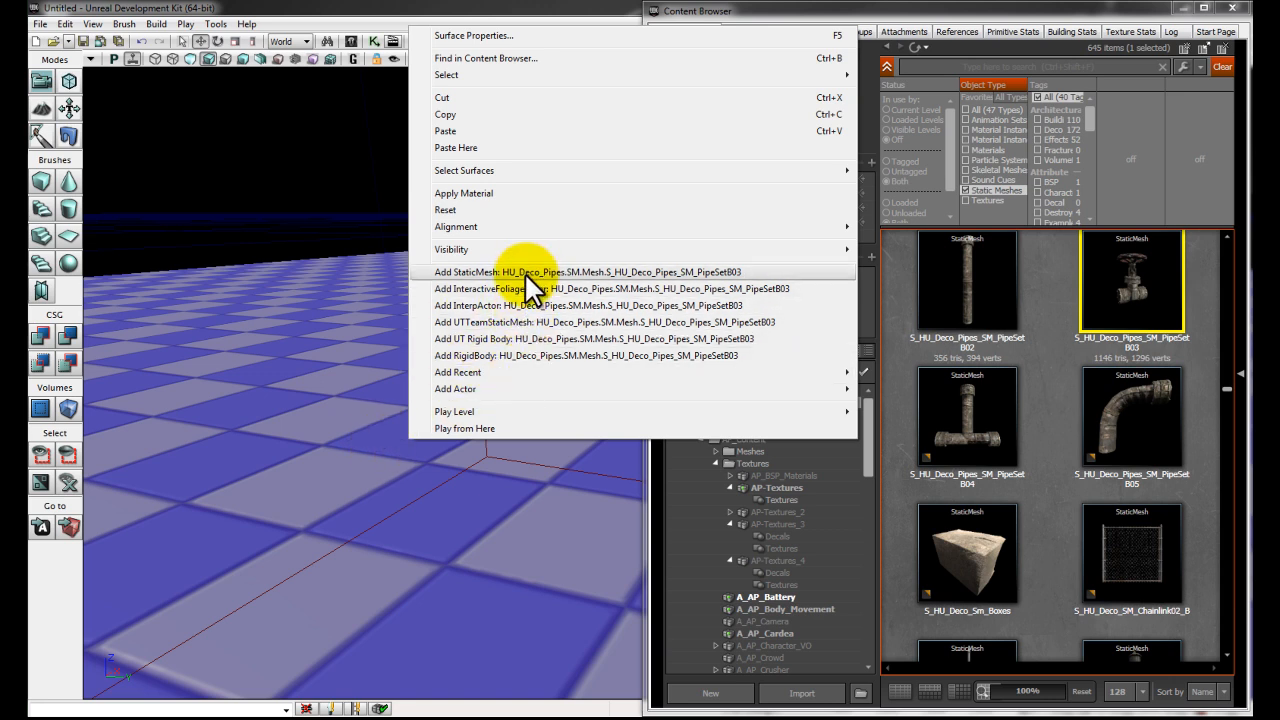
click(1067, 323)
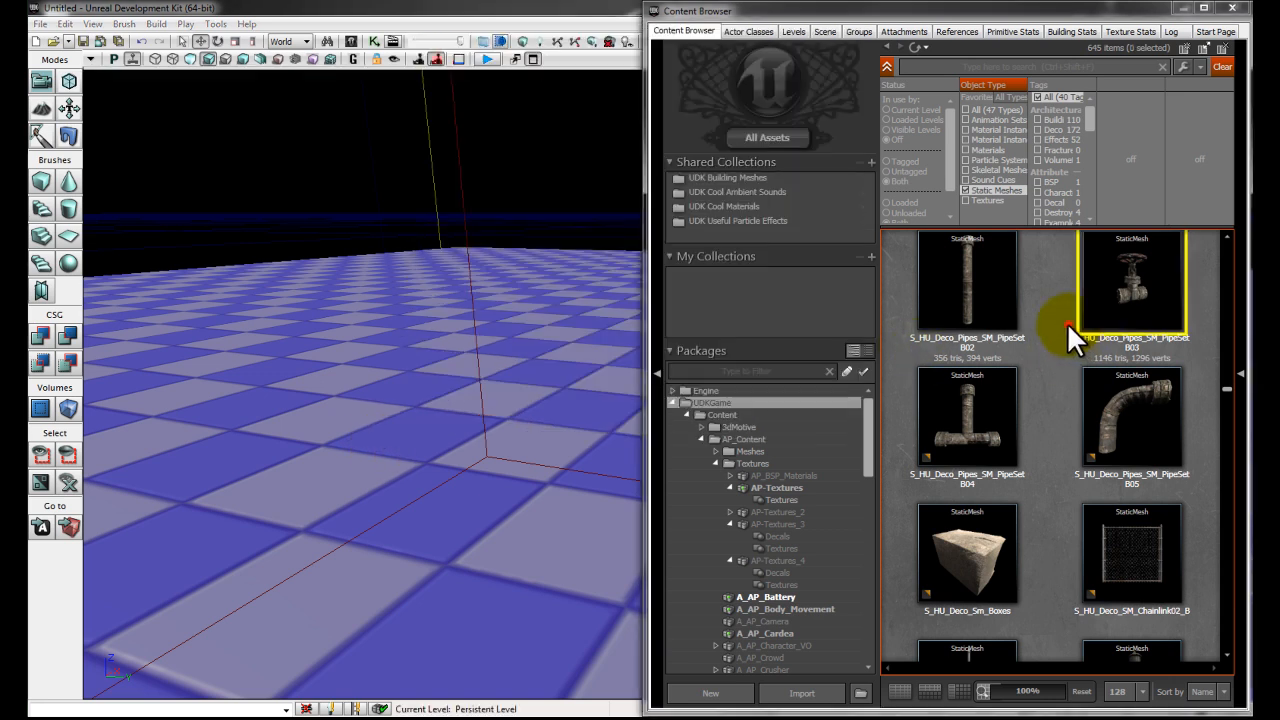
right_click(422, 408)
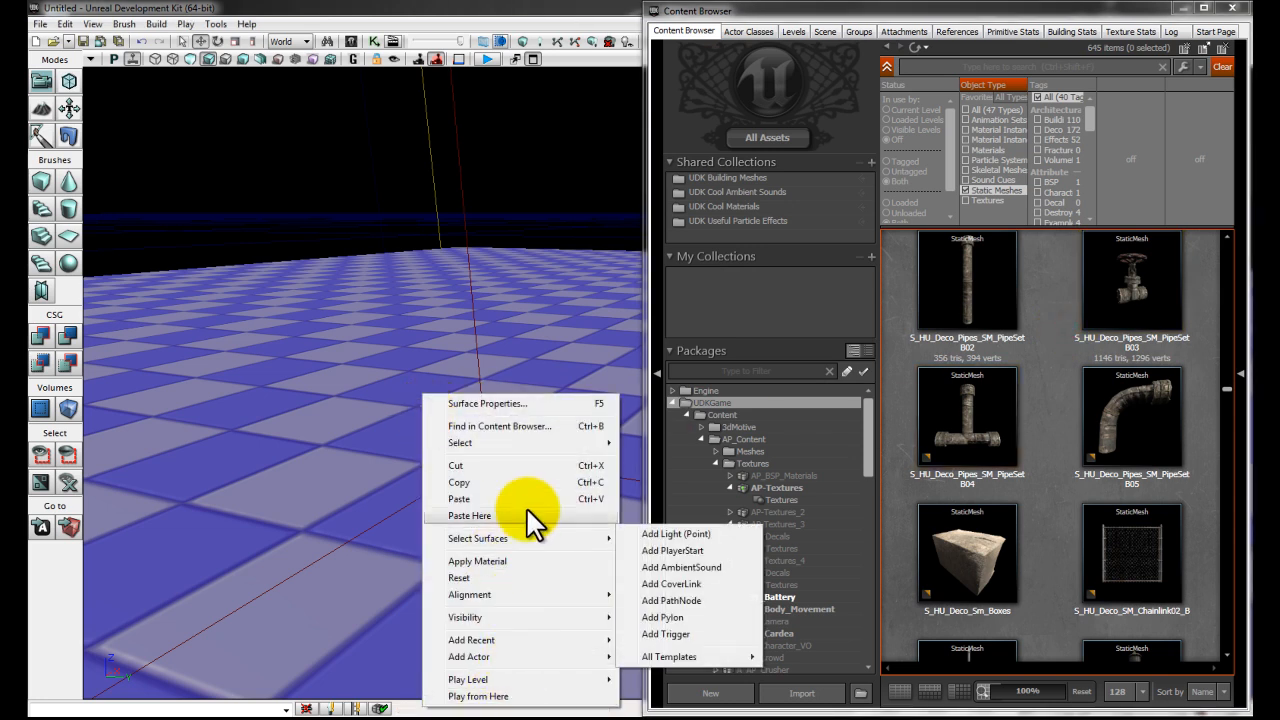
mouse_move(512, 656)
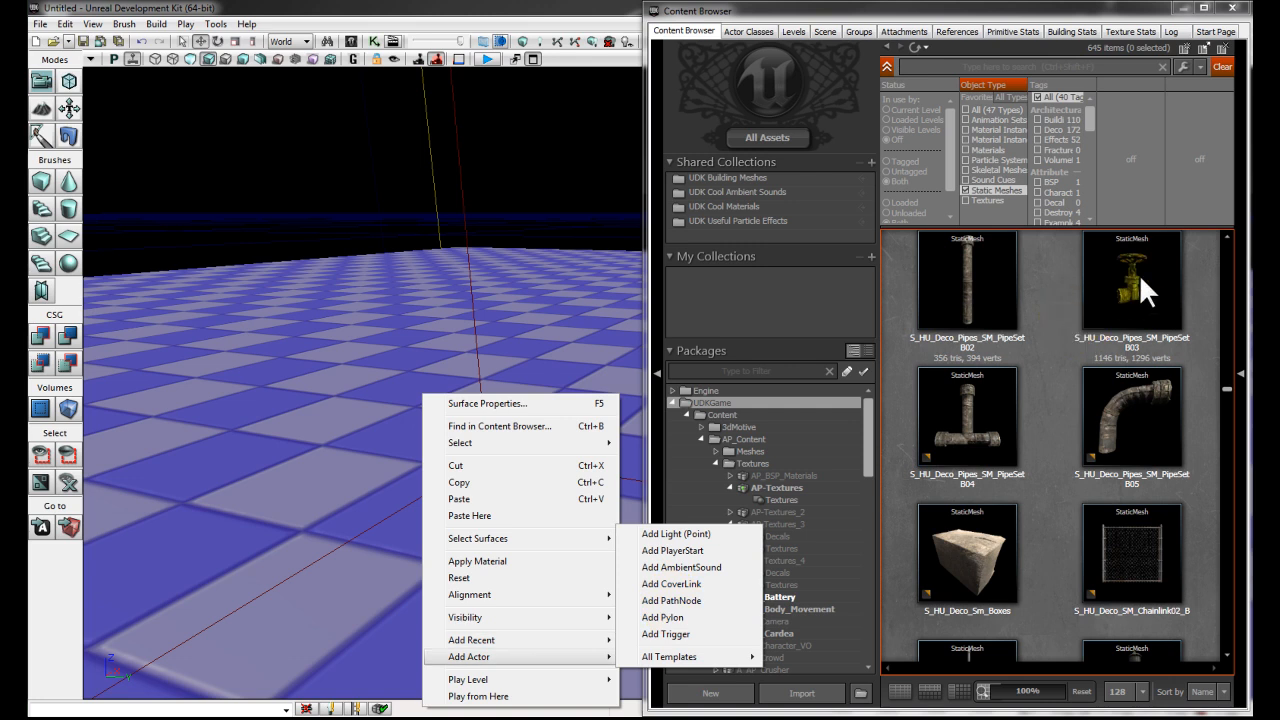
- Add the S_HU_Deco_Pipes_SM_PipeSetB03 valve to the floor as a StaticMesh and delete it again
click(1135, 280)
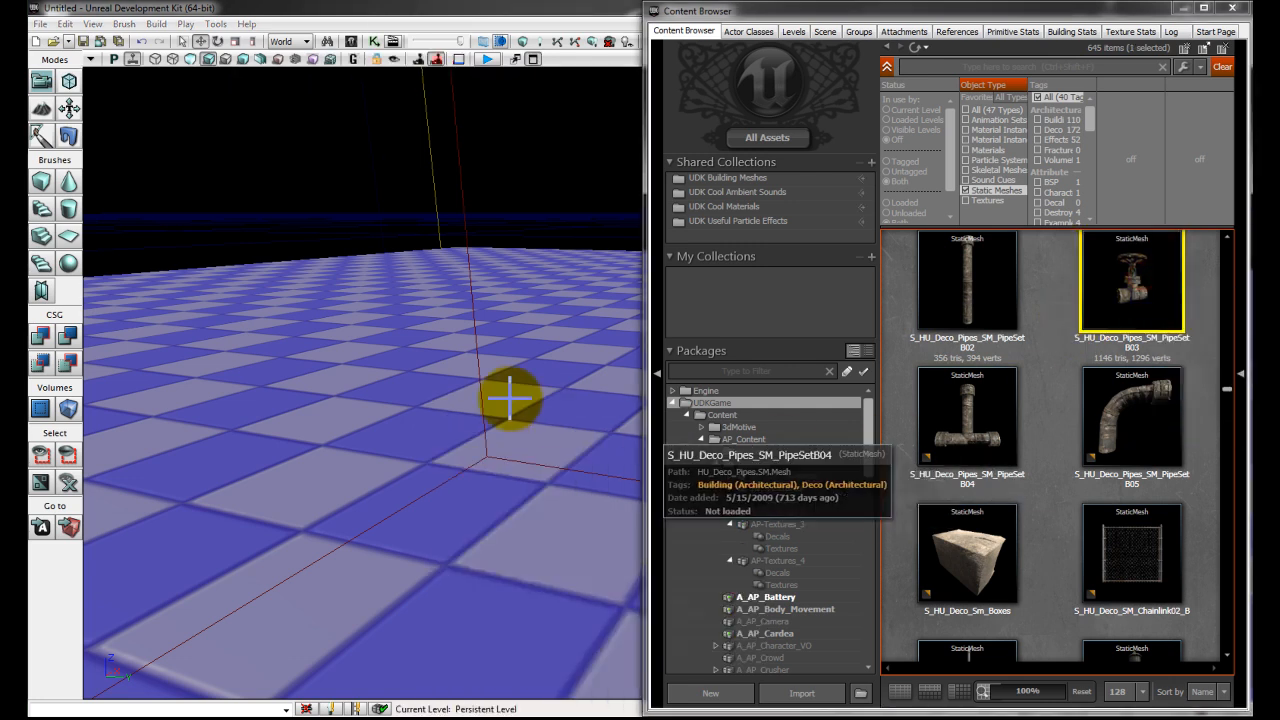
right_click(390, 409)
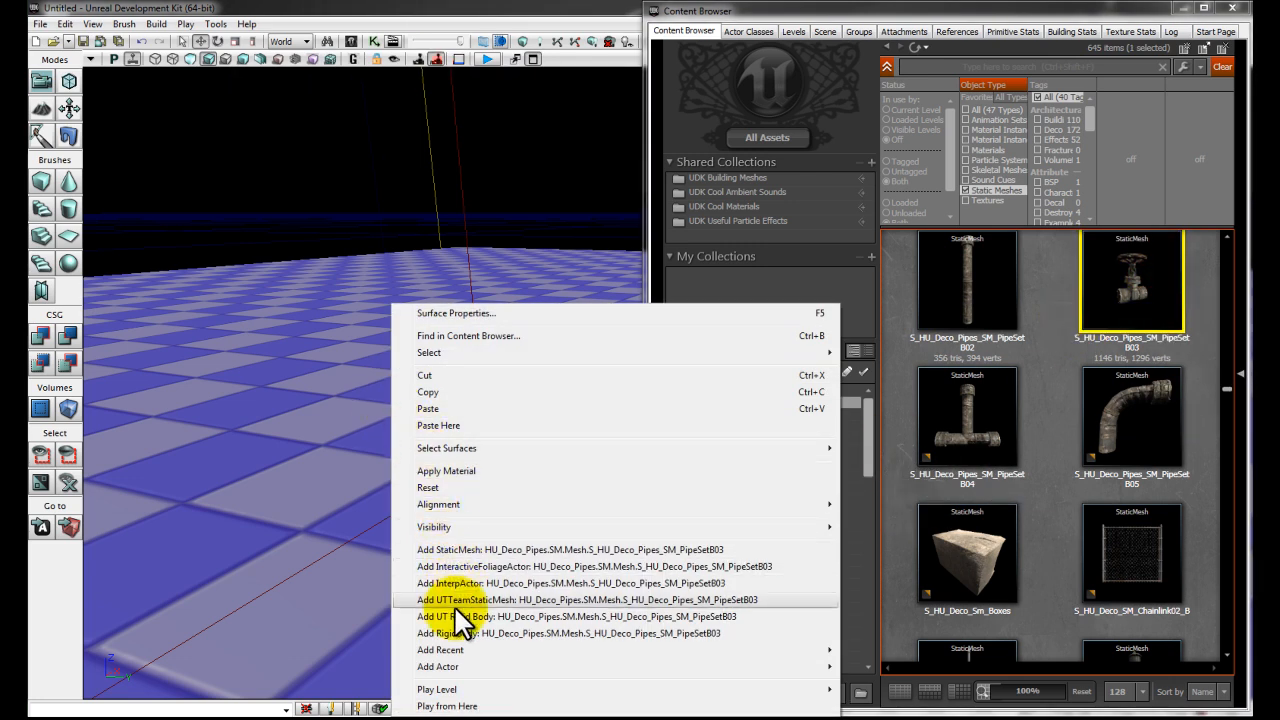
click(487, 550)
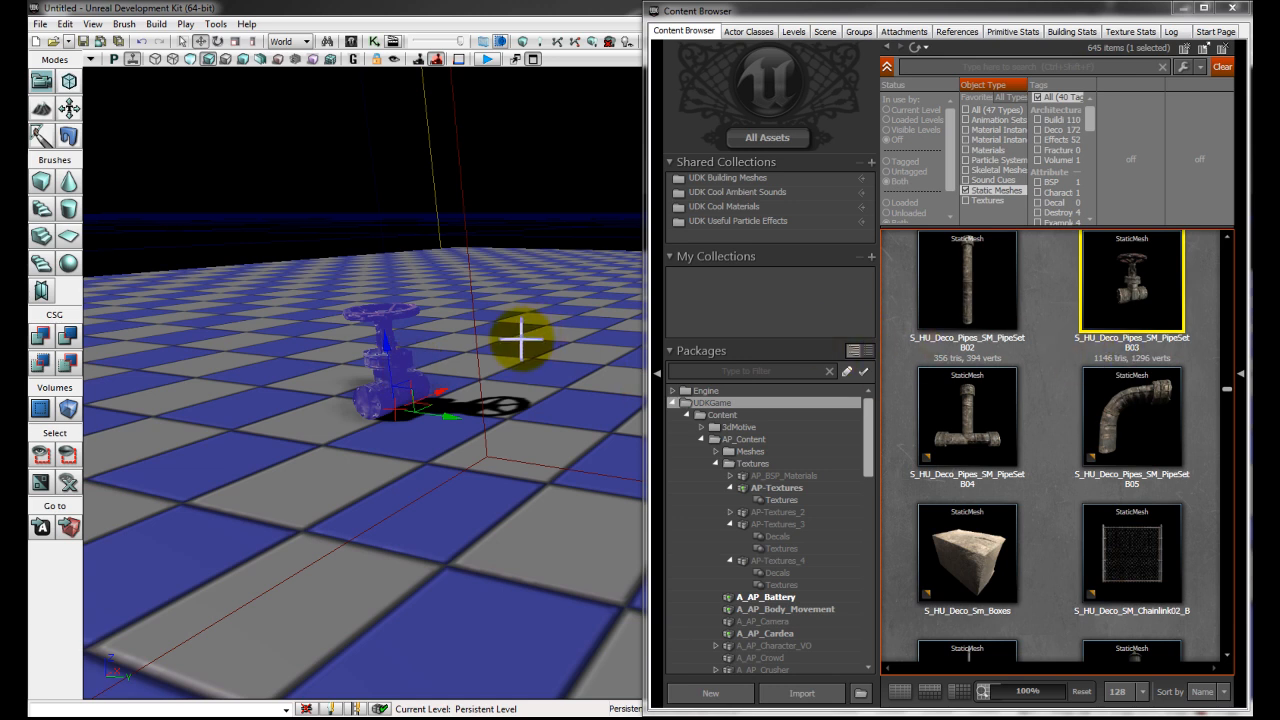
key(Delete)
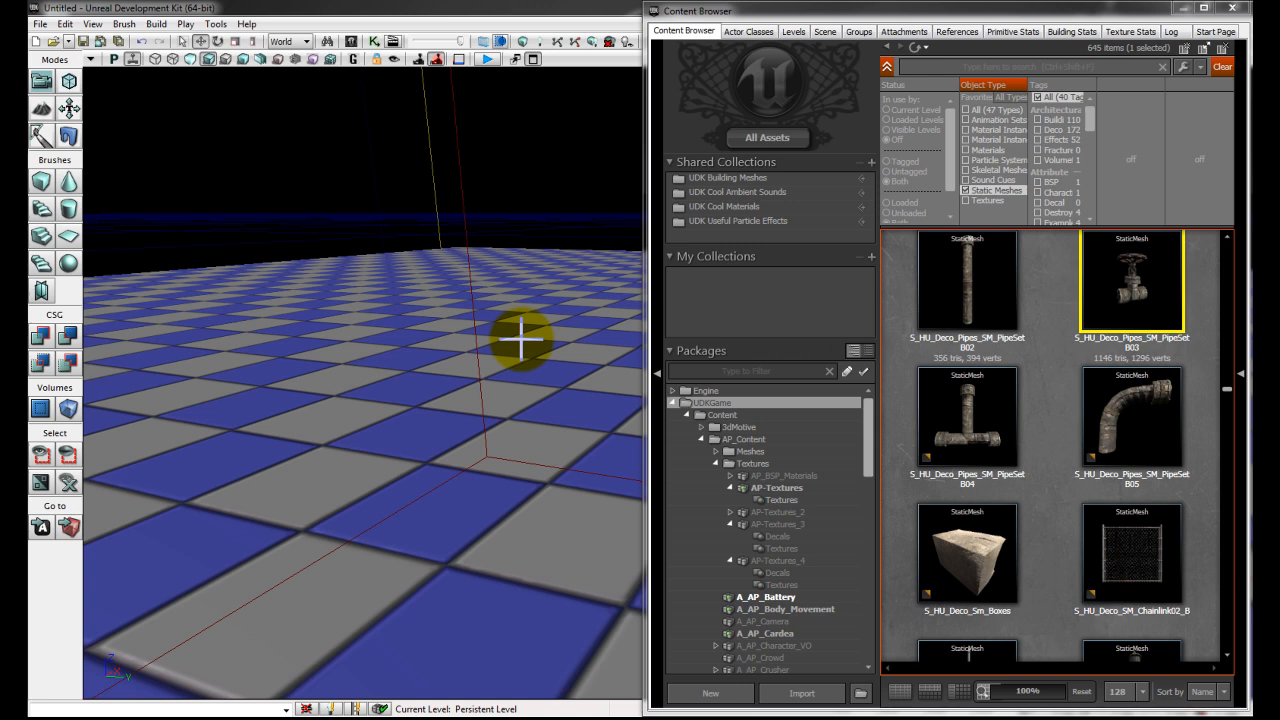
- Add the S_HU_Deco_Pipes_SM_PipeSetB03 valve to the floor as an InterpActor, look at it and delete it
right_click(378, 402)
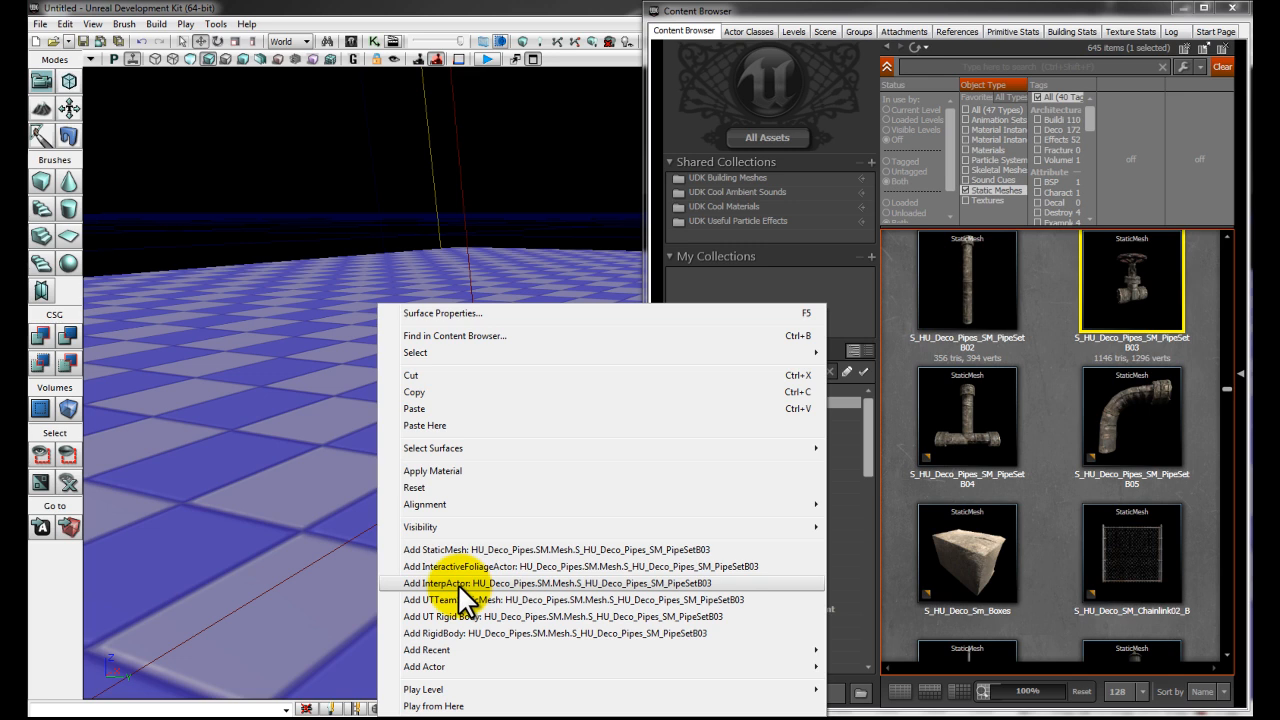
click(459, 584)
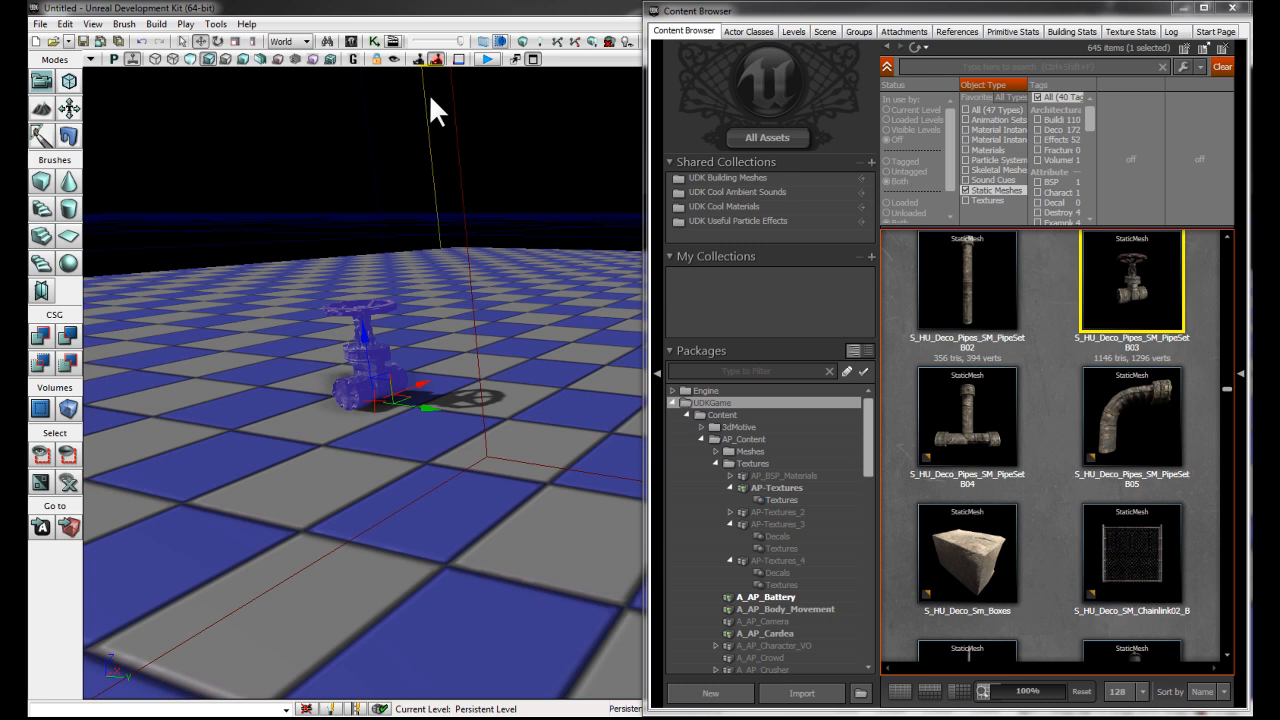
drag(514, 286, 525, 282)
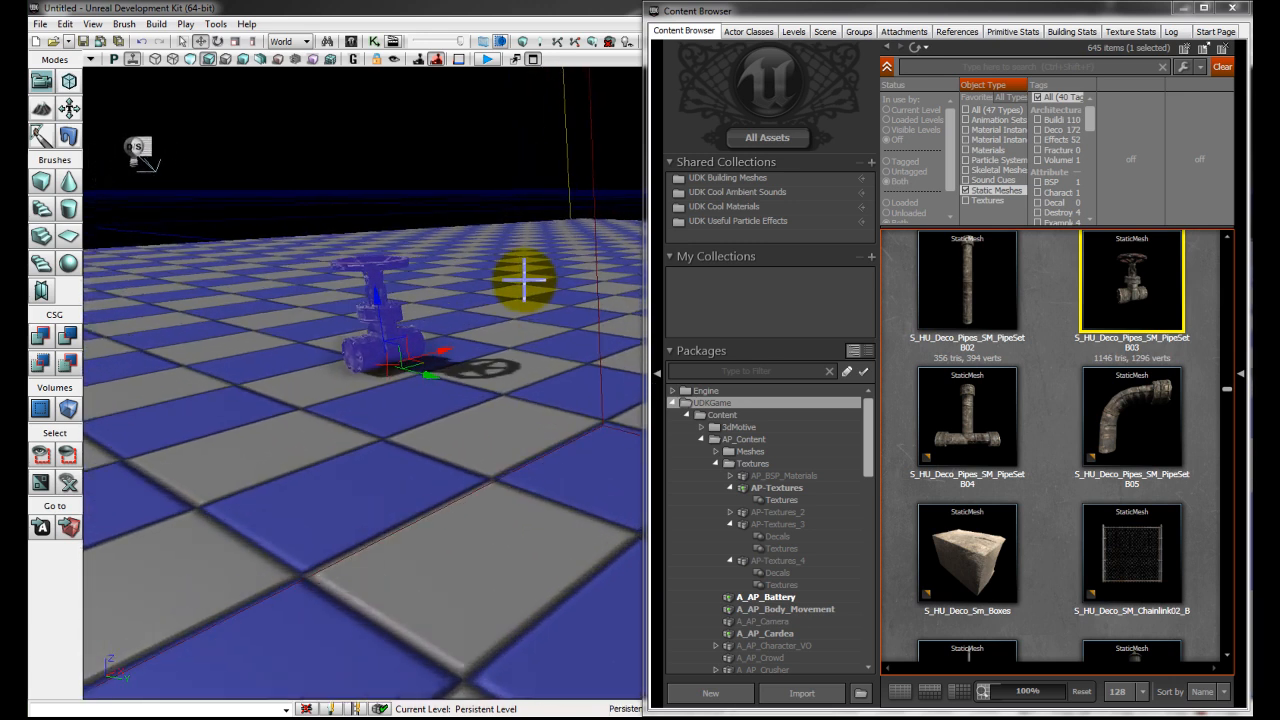
key(Delete)
- Add the S_HU_Deco_Pipes_SM_PipeSetB03 valve as a UT Rigid Body and raise it above the floor
right_click(384, 380)
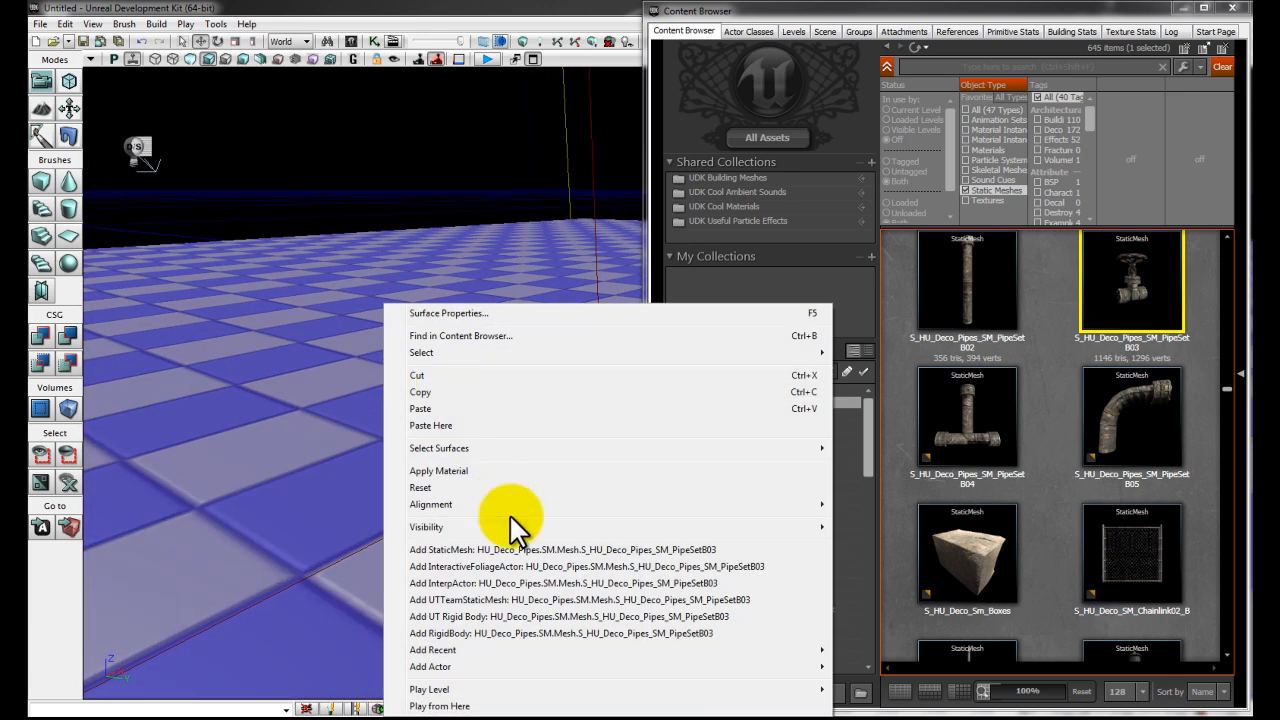
click(491, 618)
drag(375, 317, 342, 6)
mouse_move(371, 309)
right_down()
mouse_move(398, 333)
mouse_move(371, 286)
mouse_move(380, 318)
right_up()
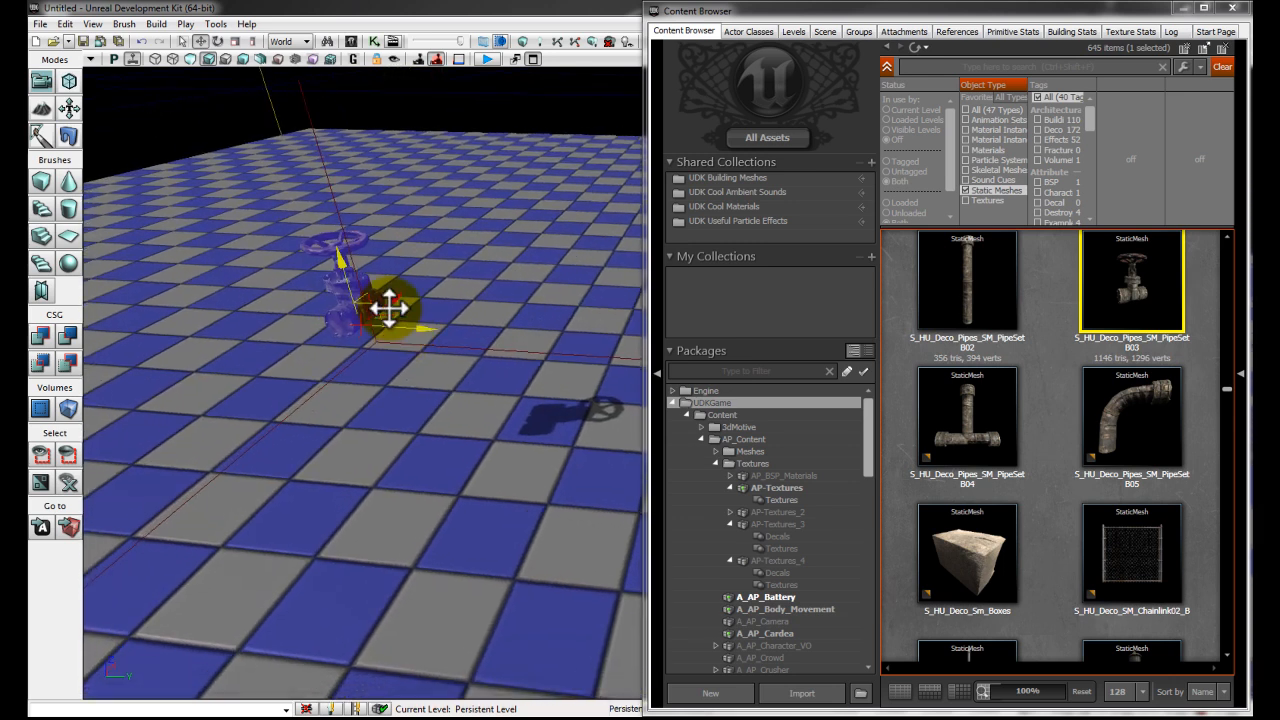
- Rotate the raised rigid-body valve until it tilts sideways, and delete it
key(space)
drag(377, 266, 531, 323)
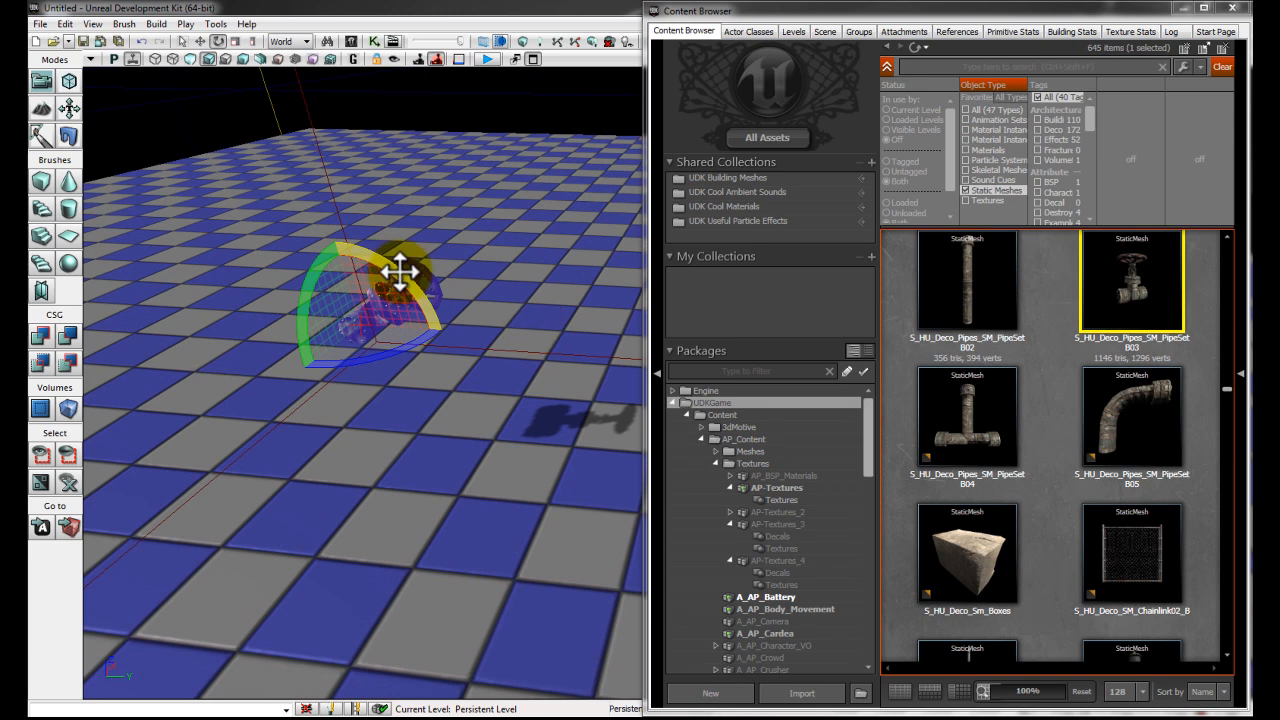
key(Delete)
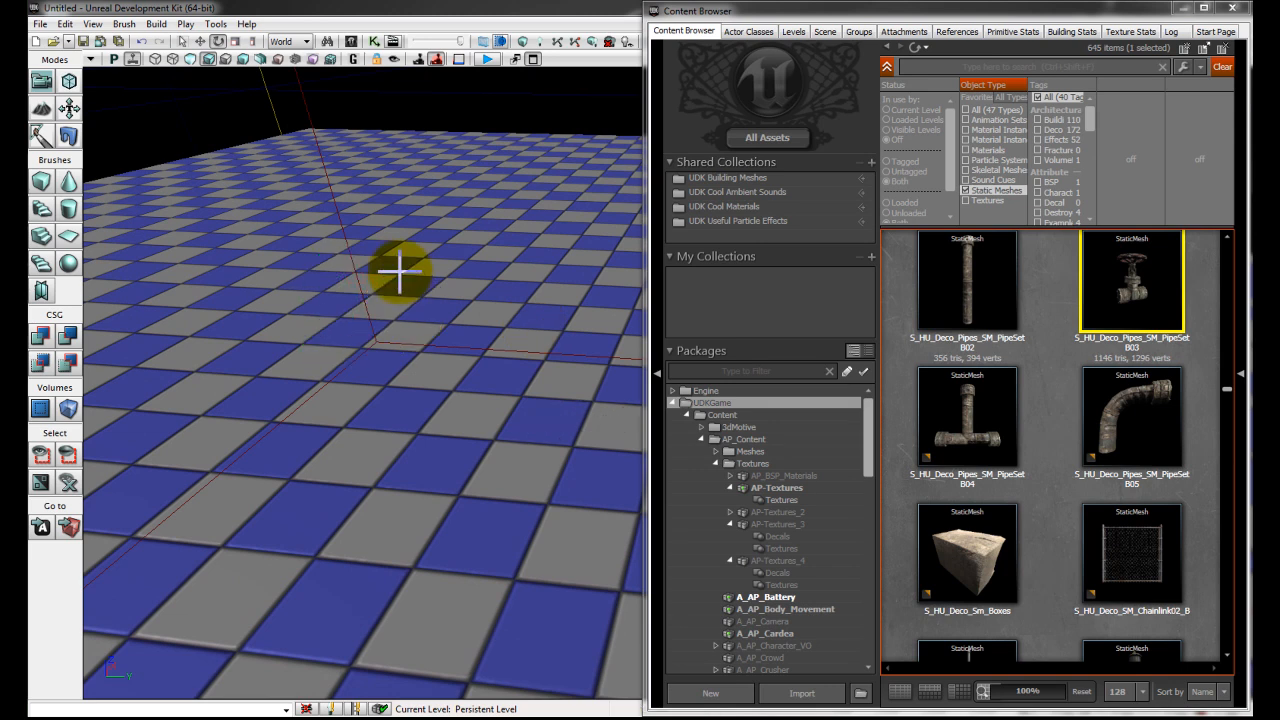
- Place the S_HU_Deco_Pipes_SM_PipeSetB03 valve from the Content Browser onto the floor and move the browser window off the viewport
right_drag(486, 277, 580, 271)
drag(1146, 275, 457, 323)
right_drag(506, 406, 500, 381)
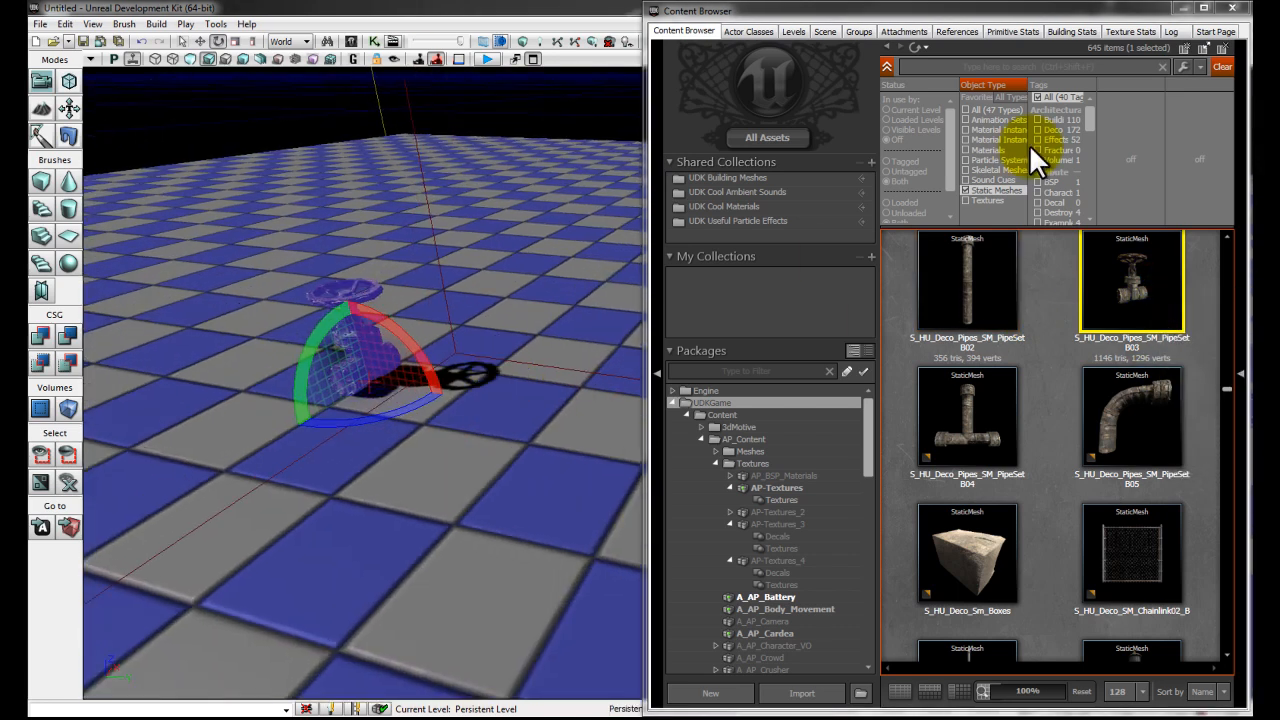
drag(1020, 13, 1252, 36)
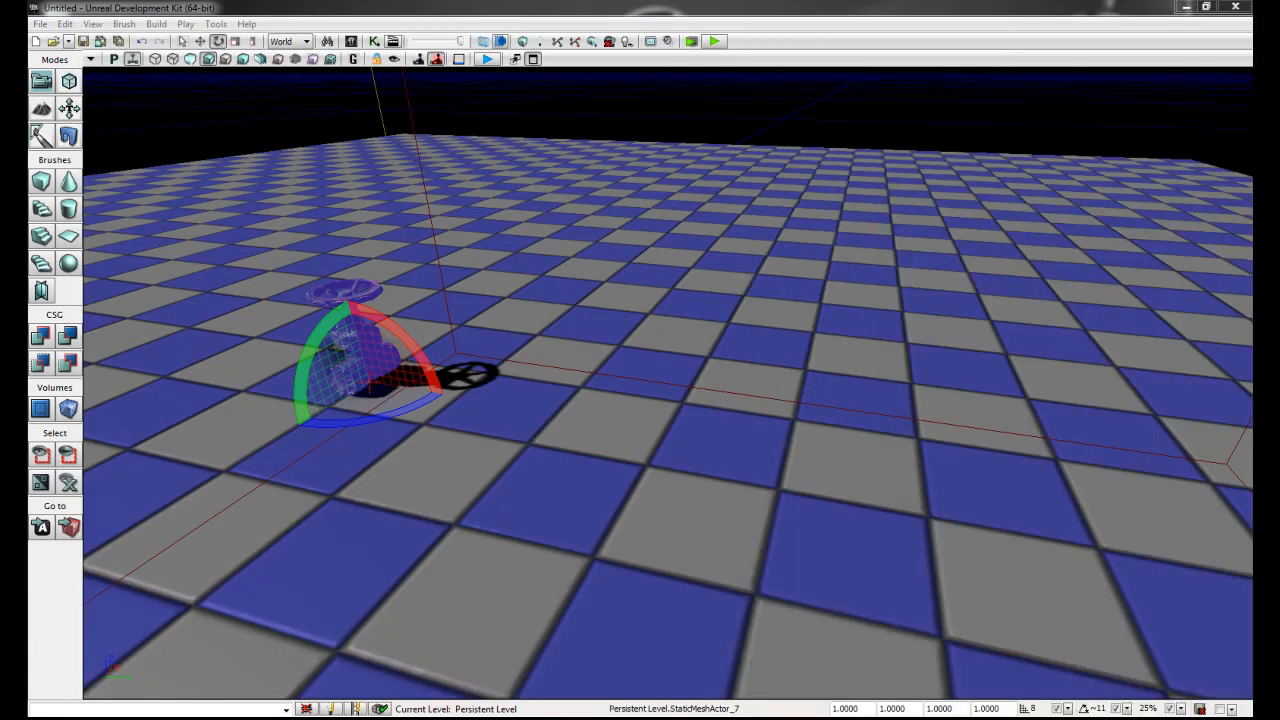
- Select the directional light above the floor and reselect the valve mesh
right_drag(580, 397, 484, 369)
drag(498, 370, 526, 337)
click(379, 261)
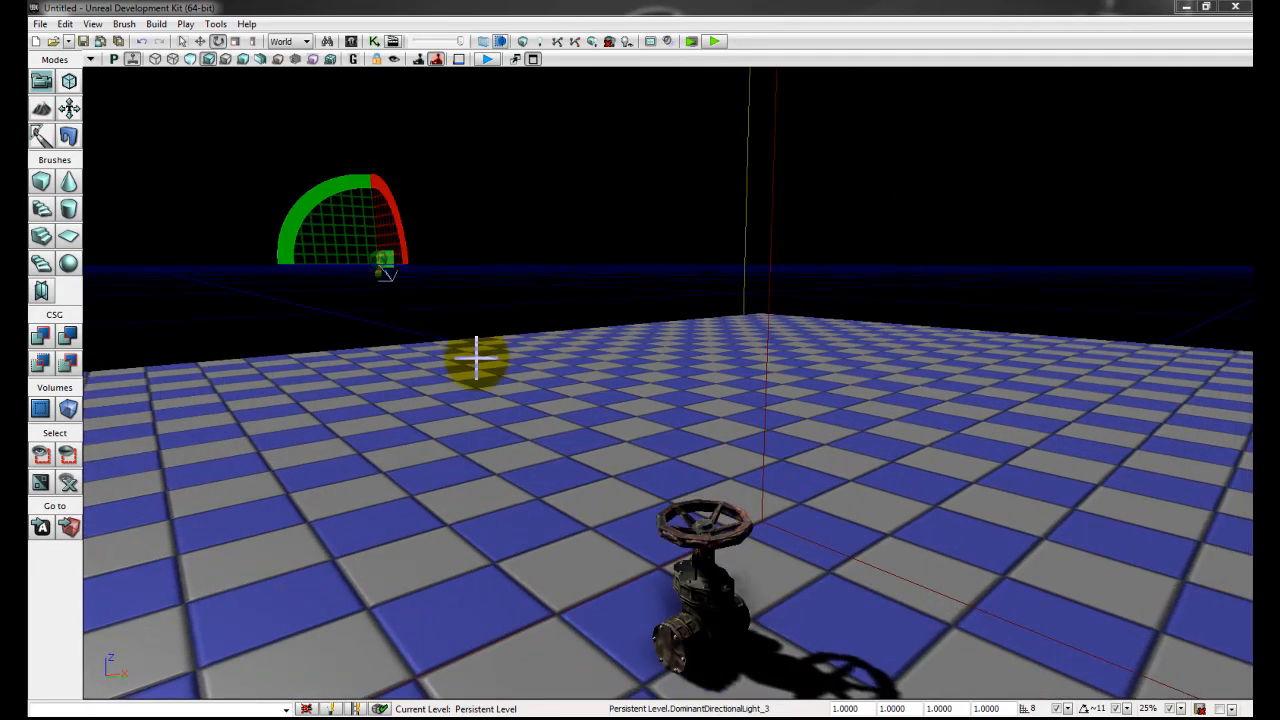
click(703, 530)
right_drag(571, 468, 594, 511)
drag(594, 511, 591, 502)
- Cycle through the valve's transform modes and scale it down to a DrawScale3D of 0 on all axes
key(space)
key(space)
key(space)
key(space)
key(space)
key(space)
key(space)
key(space)
drag(698, 426, 556, 370)
key(space)
drag(491, 409, 612, 412)
key(space)
mouse_move(540, 383)
mouse_down()
mouse_move(583, 400)
mouse_move(543, 383)
mouse_move(569, 397)
mouse_move(474, 391)
mouse_move(542, 387)
mouse_up()
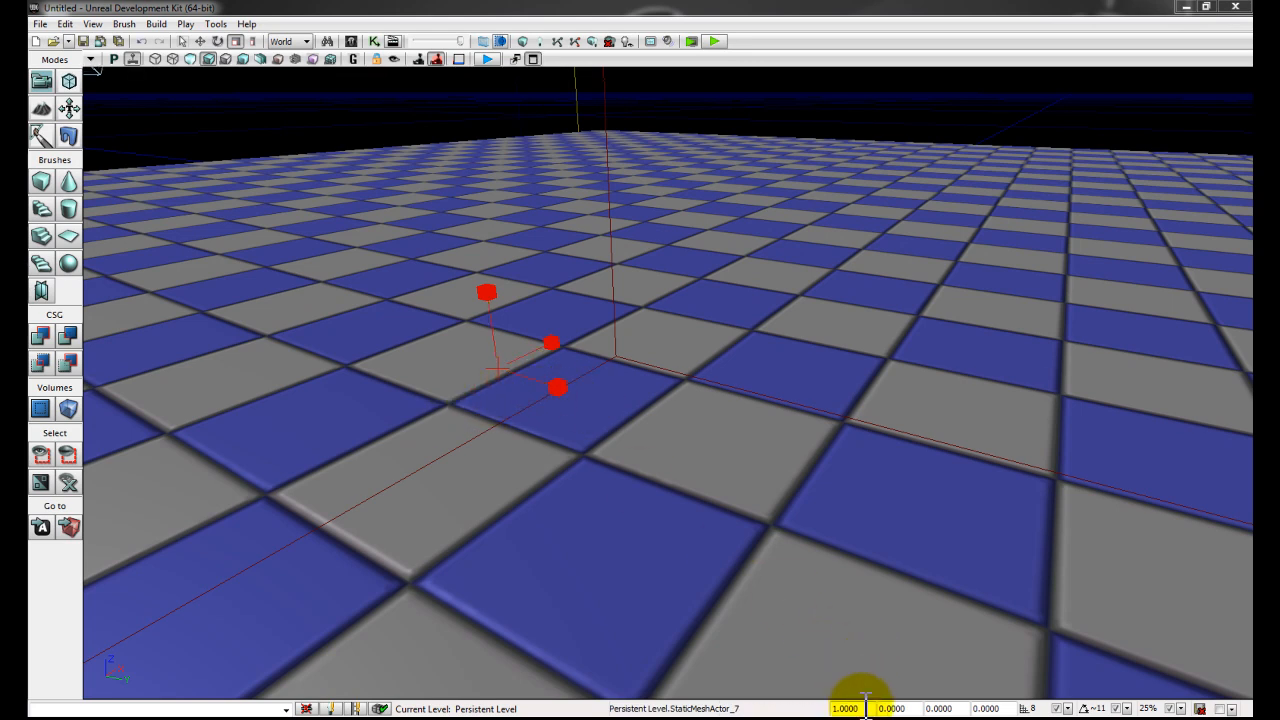
- Set the valve's DrawScale3D X, Y and Z values to 1 and deselect the mesh
drag(557, 386, 86, 312)
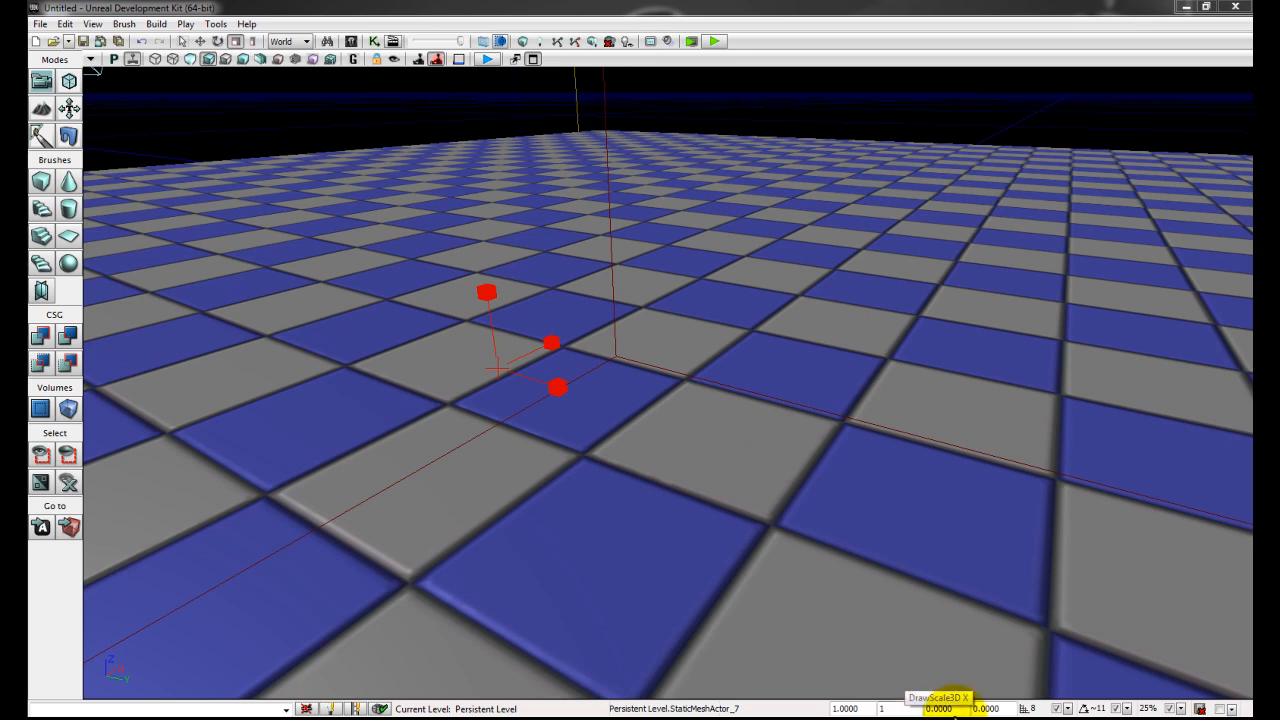
click(955, 707)
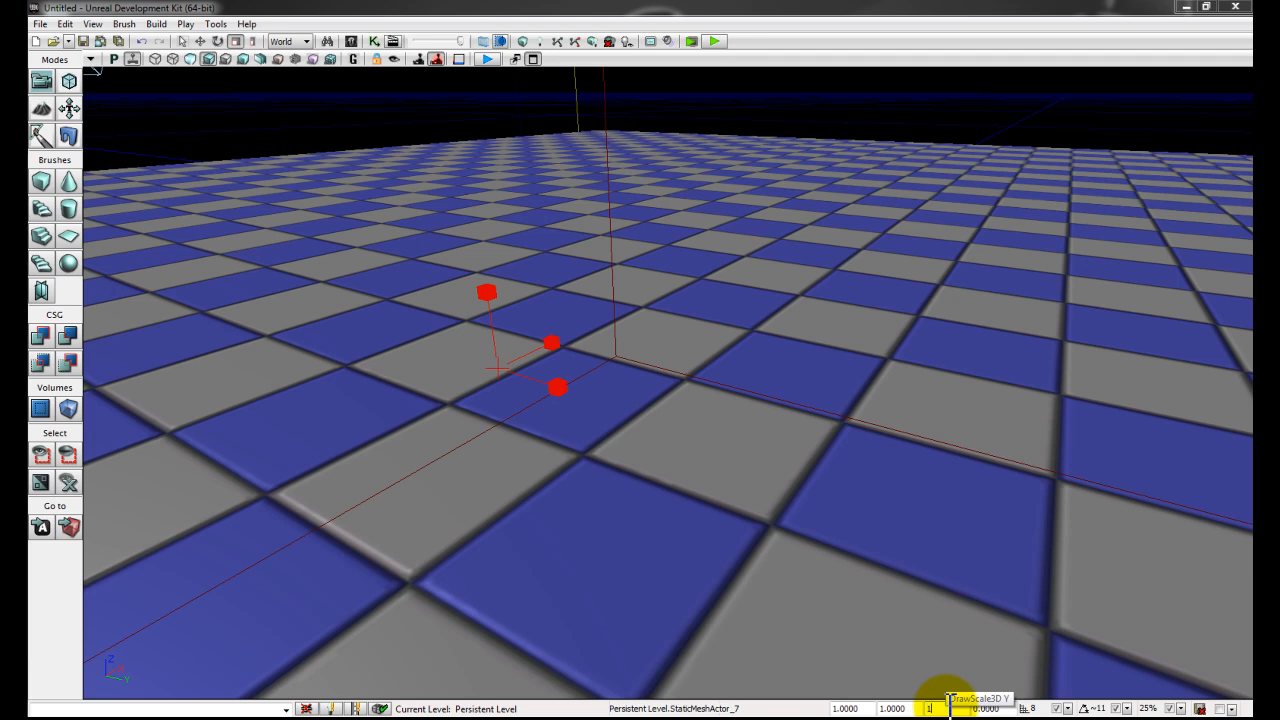
click(1014, 707)
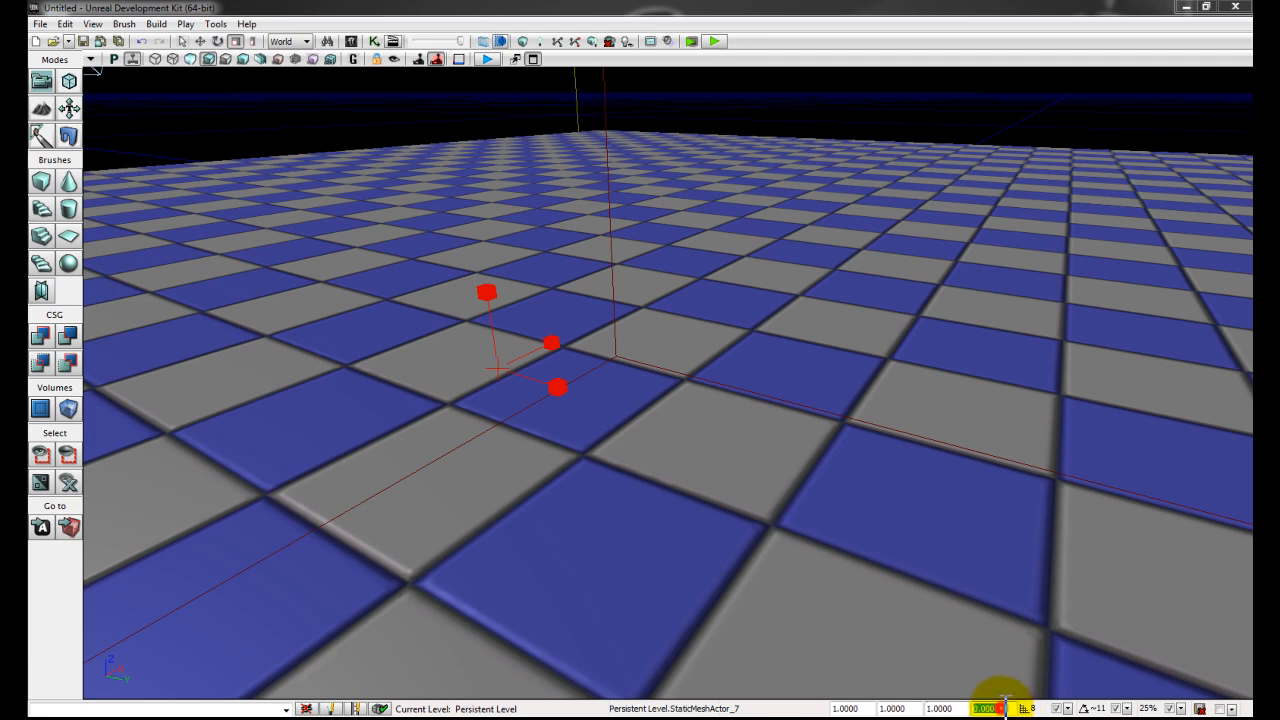
text(1)
key(Return)
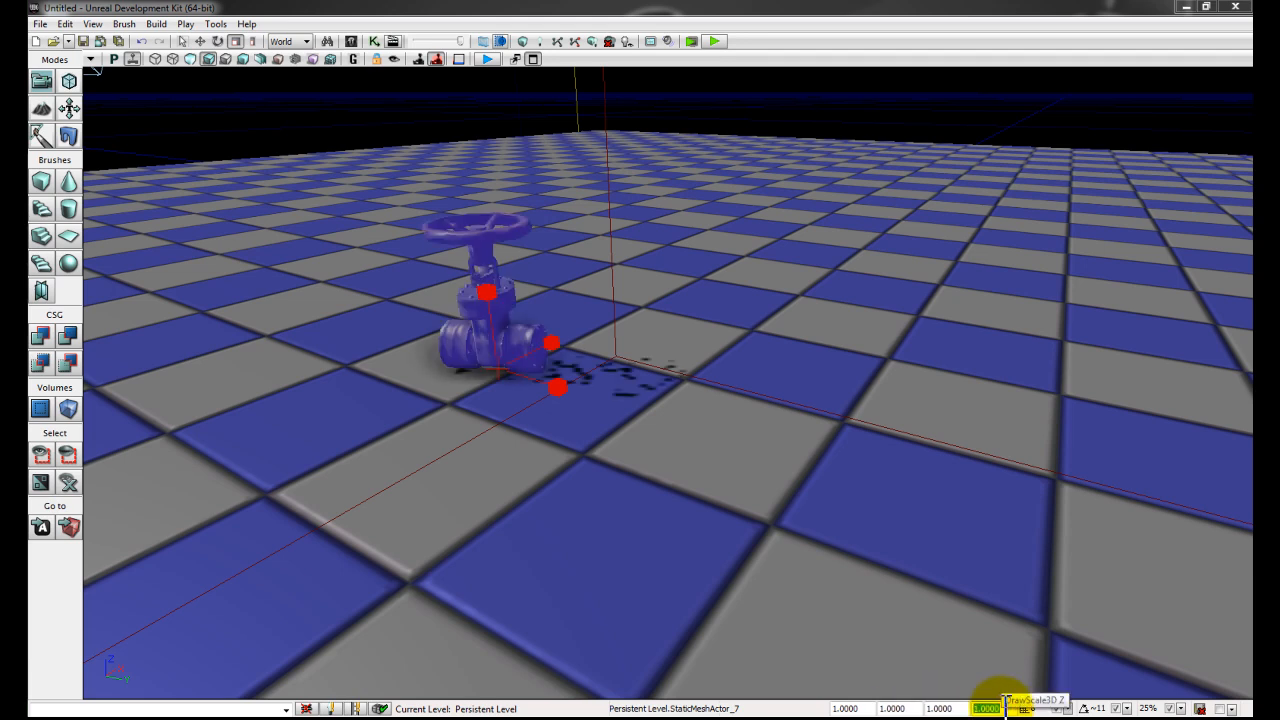
click(864, 708)
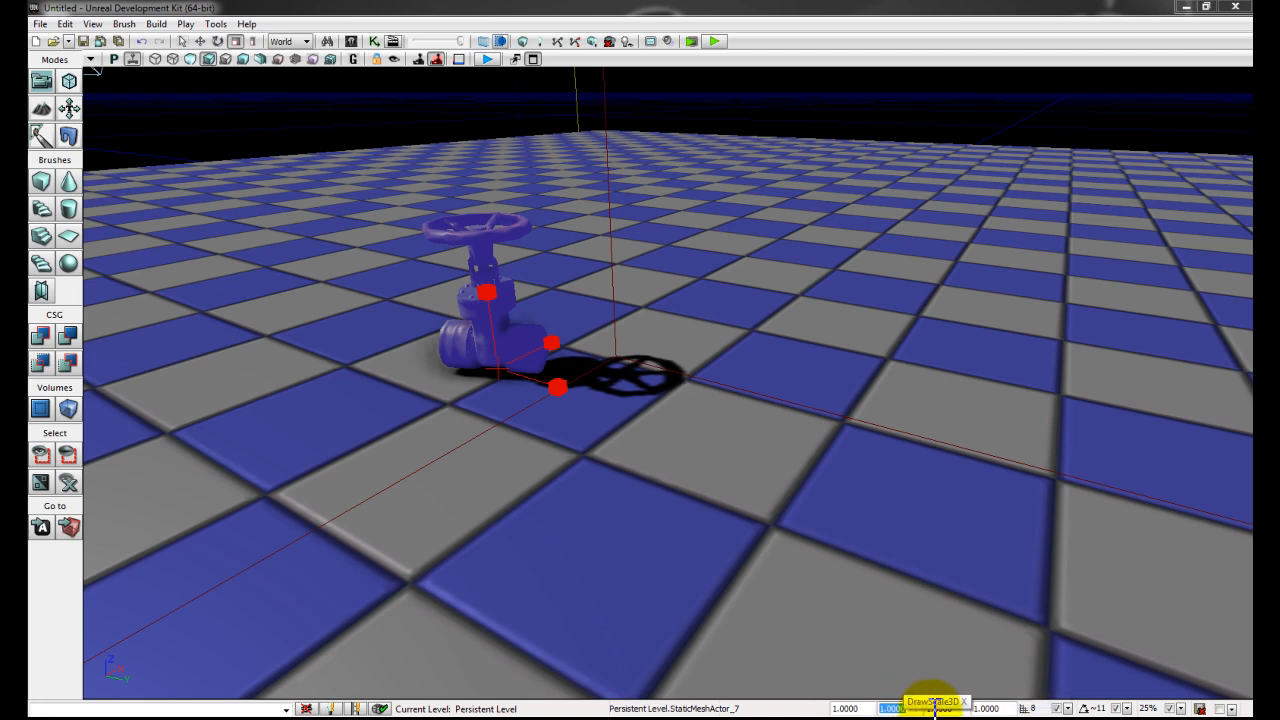
click(986, 708)
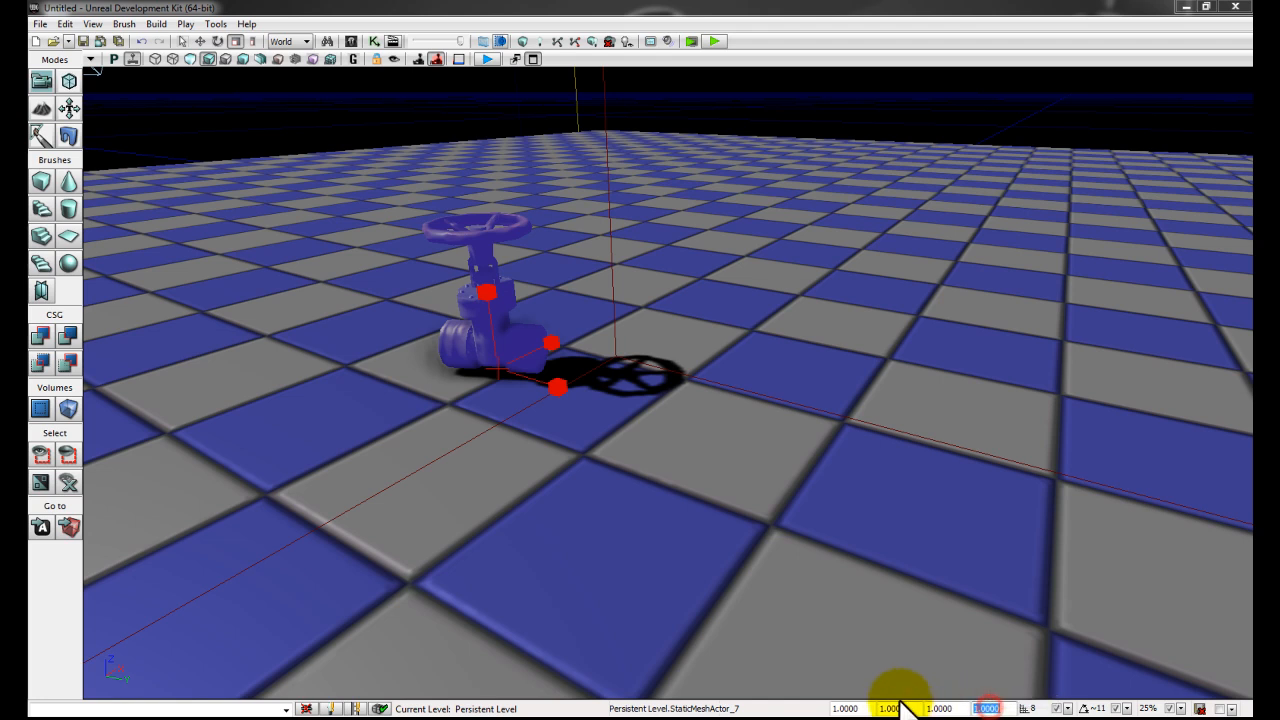
click(518, 455)
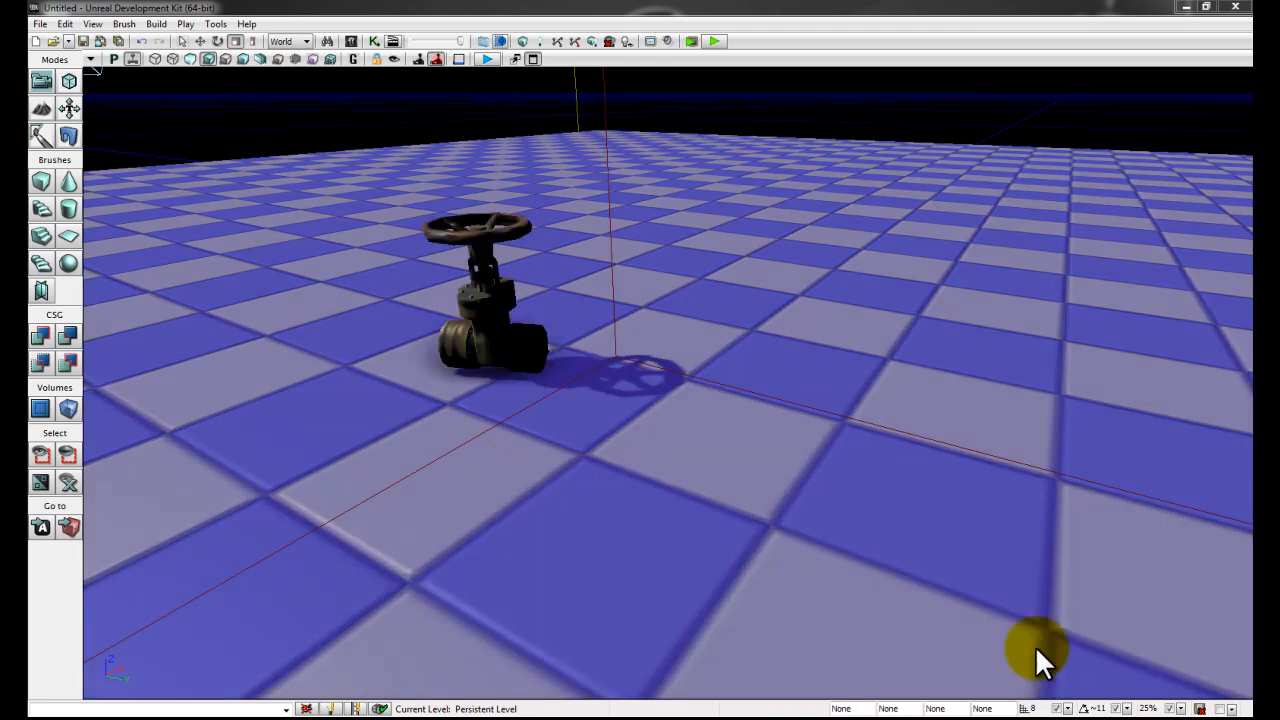
- Try DrawScale values of 2 and .5 on the valve mesh and set it back to 1
click(491, 314)
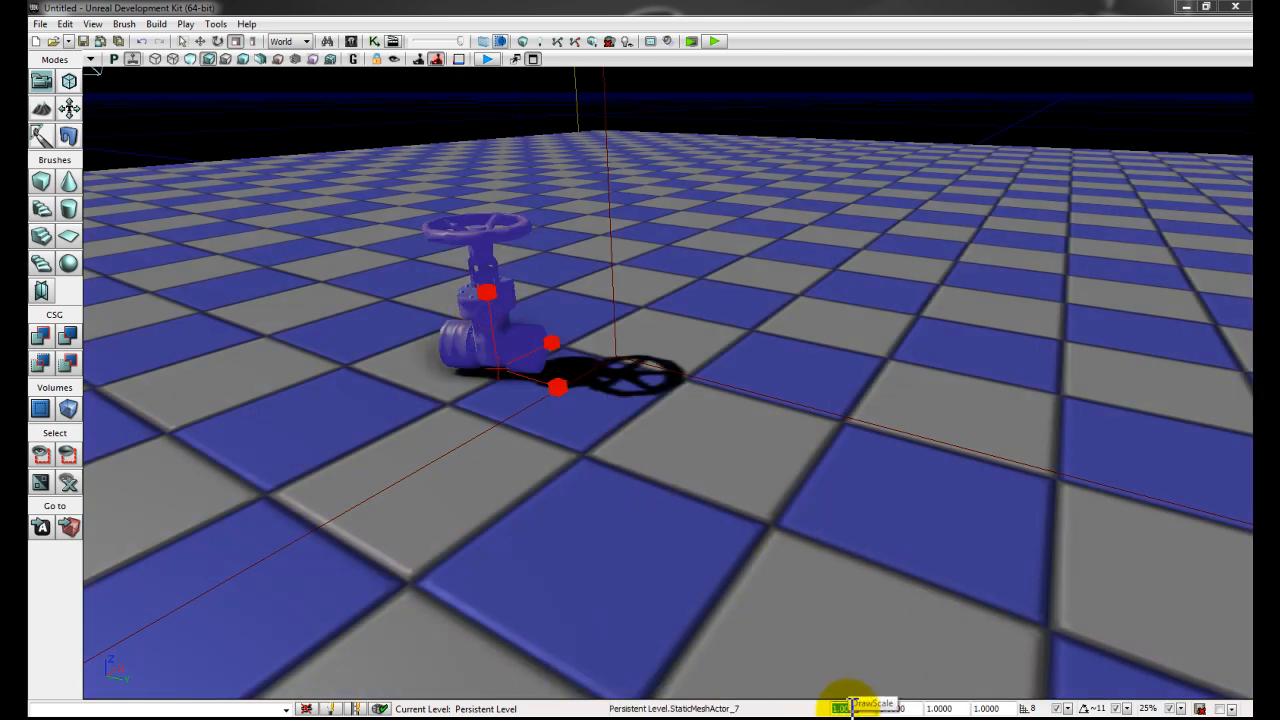
click(852, 708)
text(2)
key(Return)
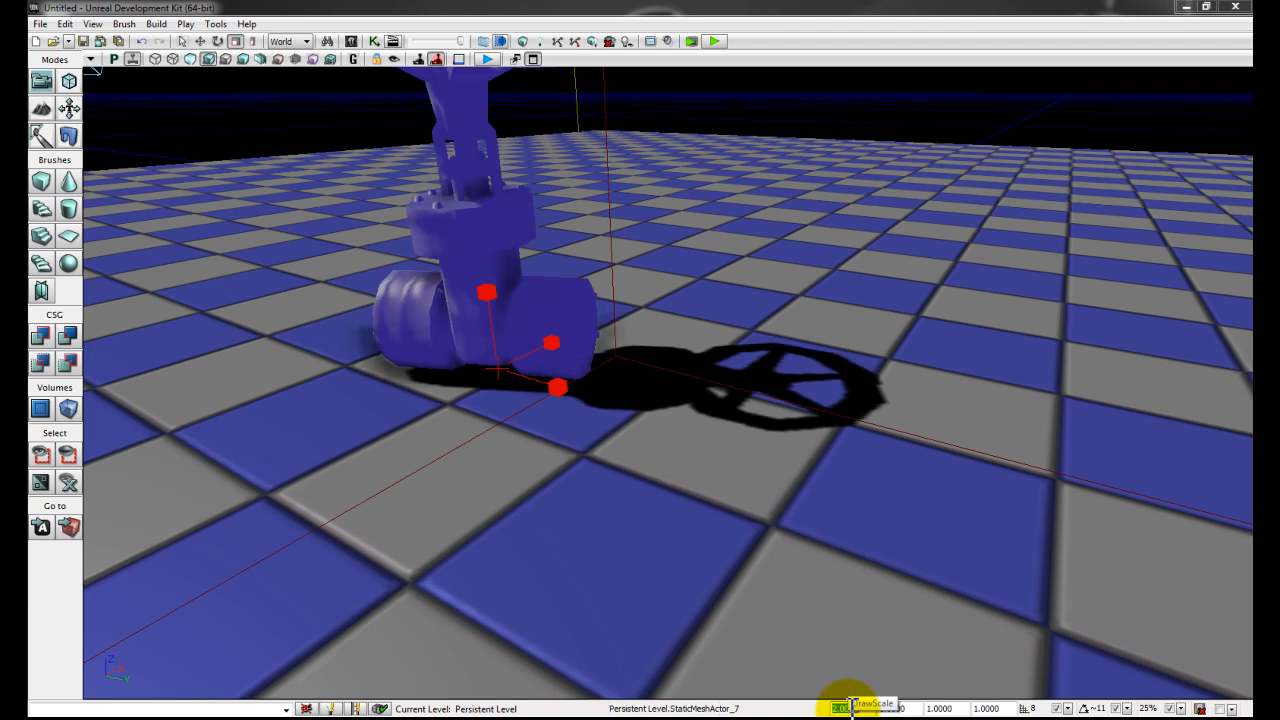
text(.5)
key(Return)
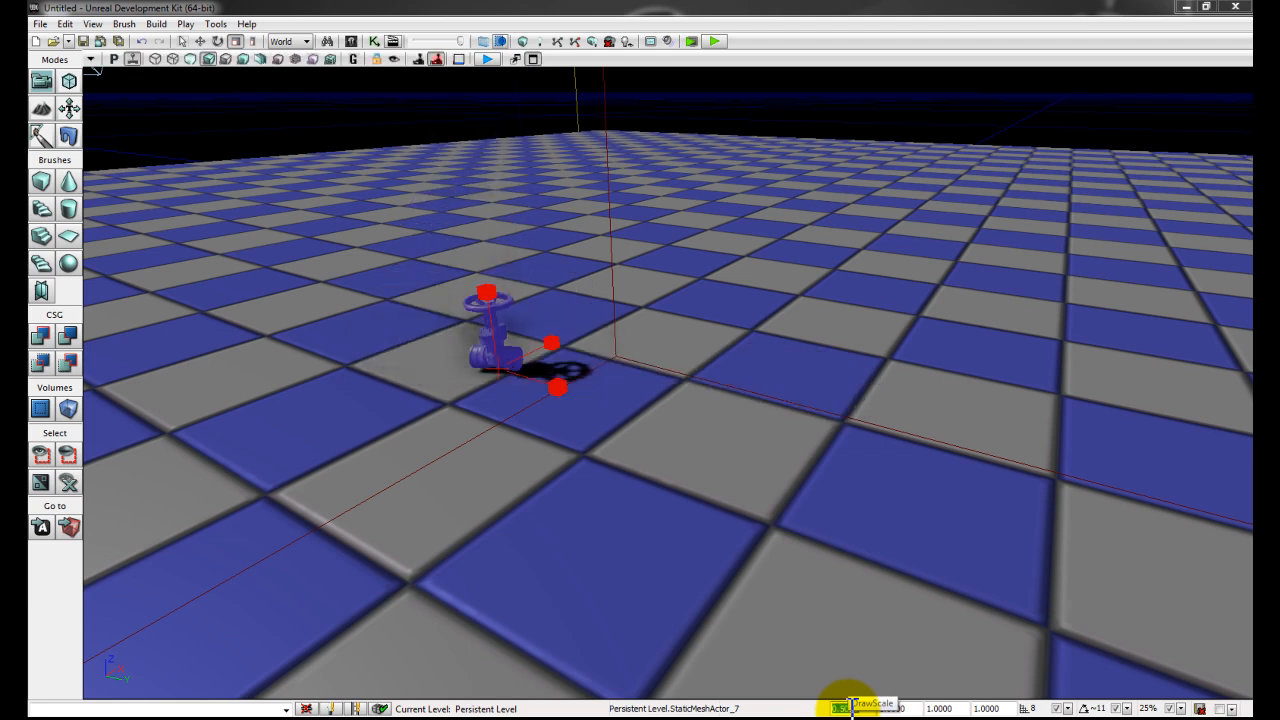
key(Return)
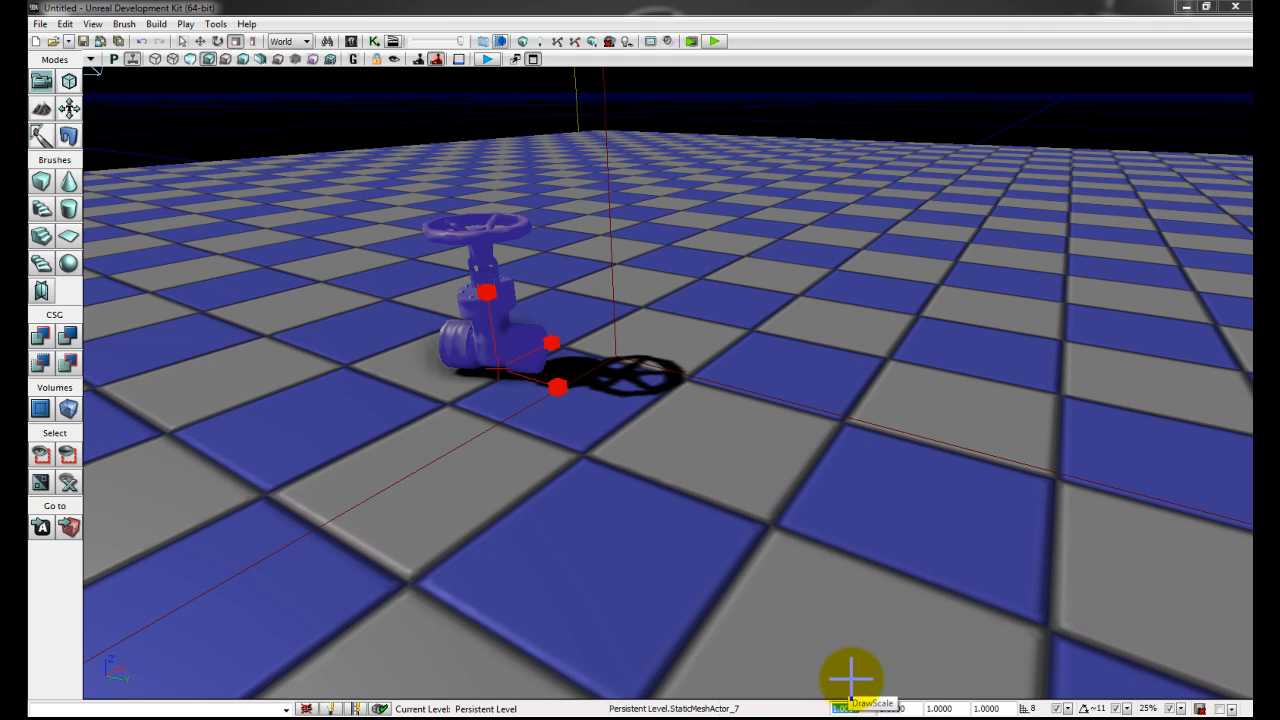
- Rotate the valve mesh on the floor about its vertical axis
right_drag(667, 398, 668, 394)
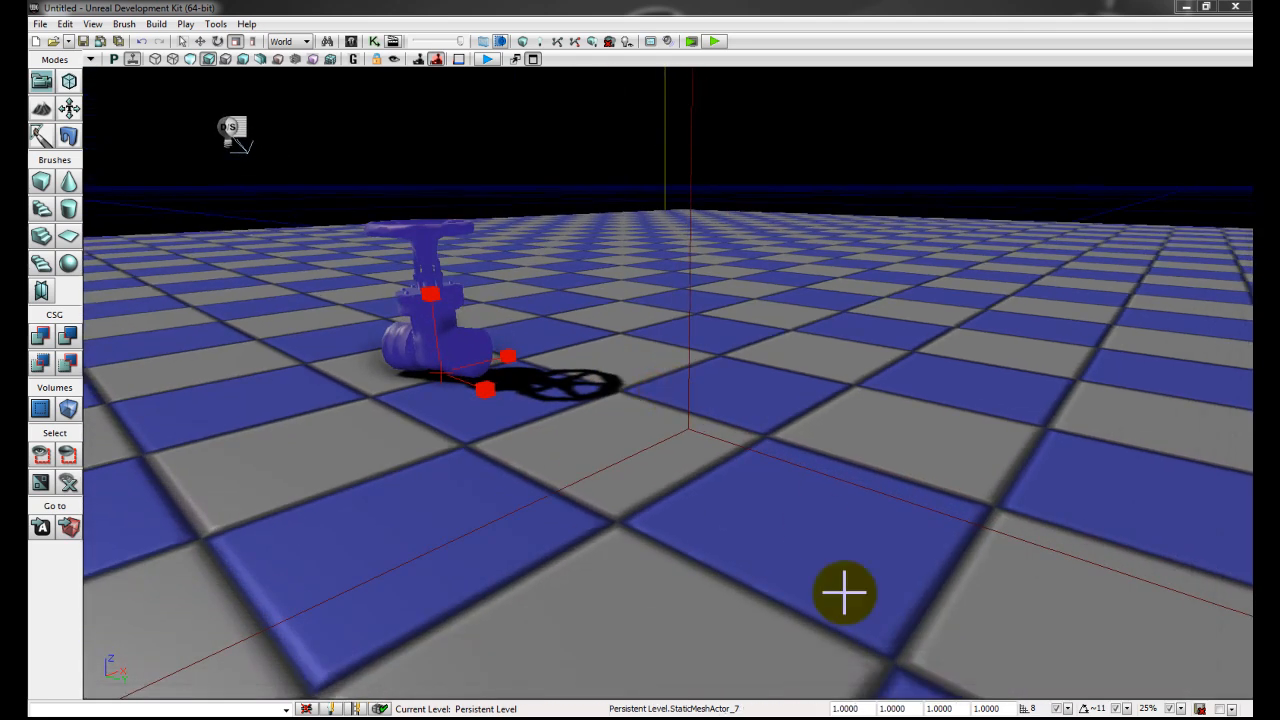
right_drag(640, 519, 694, 506)
key(space)
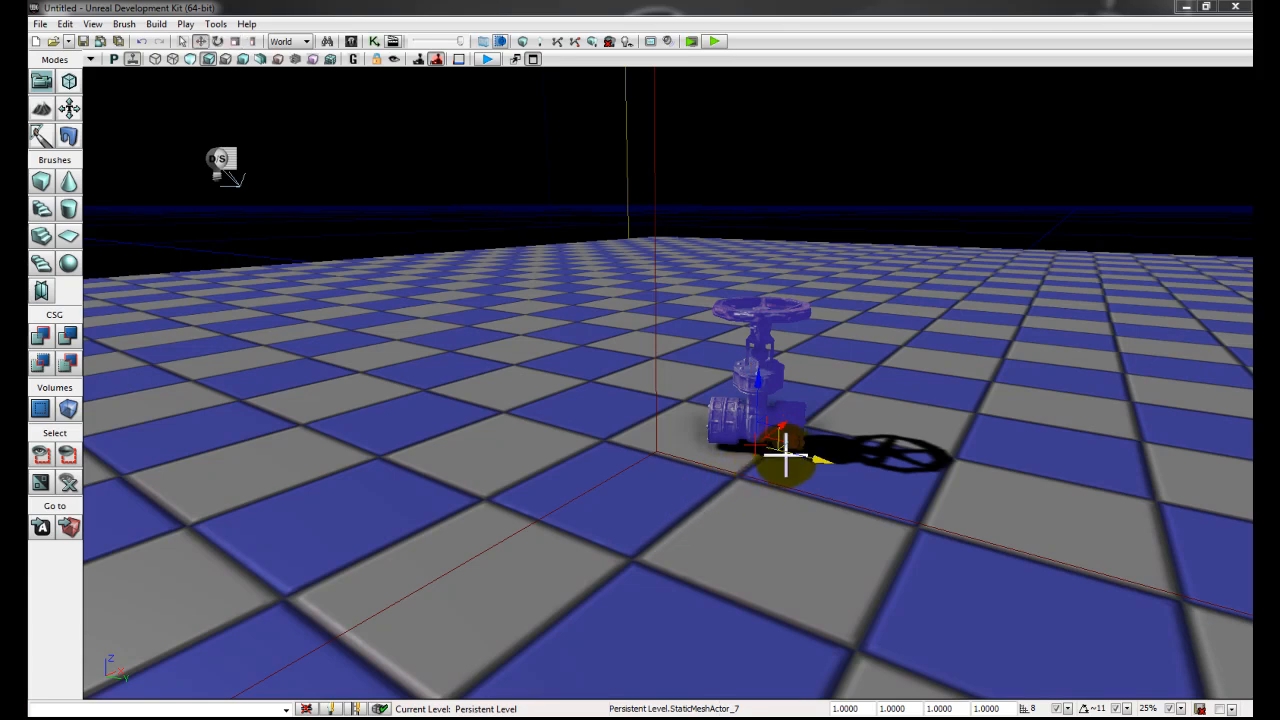
key(space)
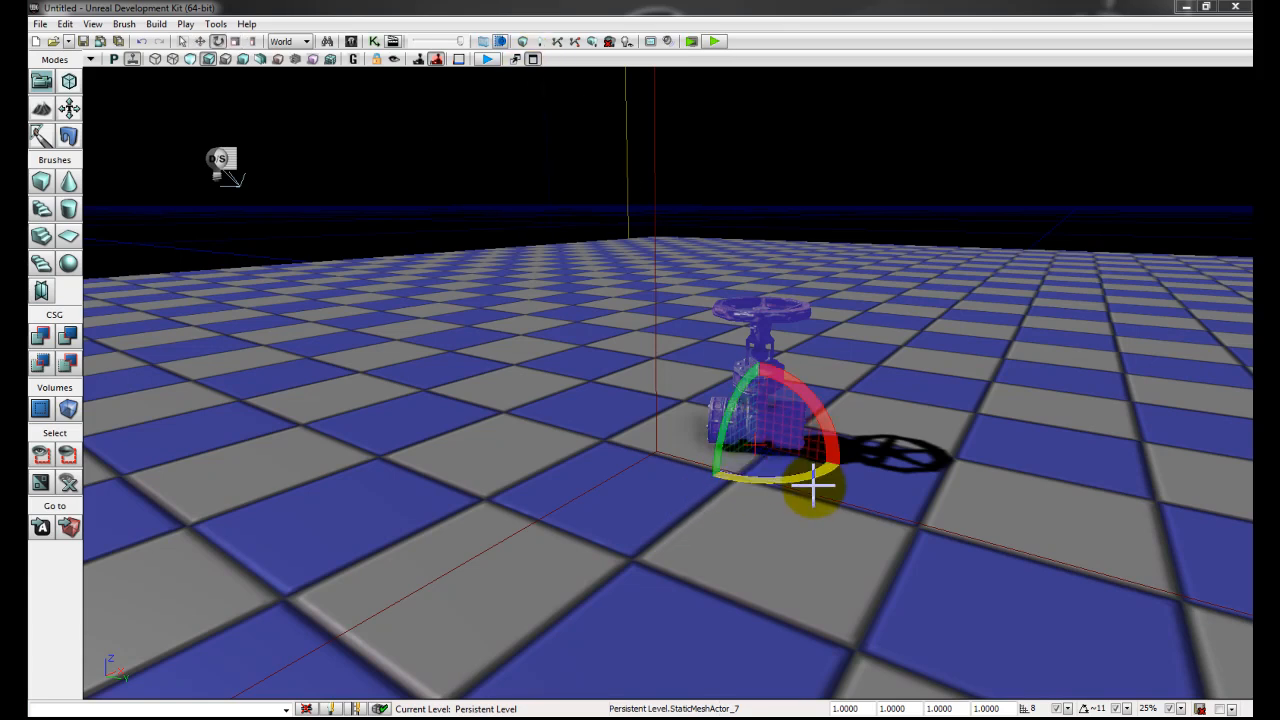
drag(783, 483, 664, 496)
right_drag(1011, 404, 966, 366)
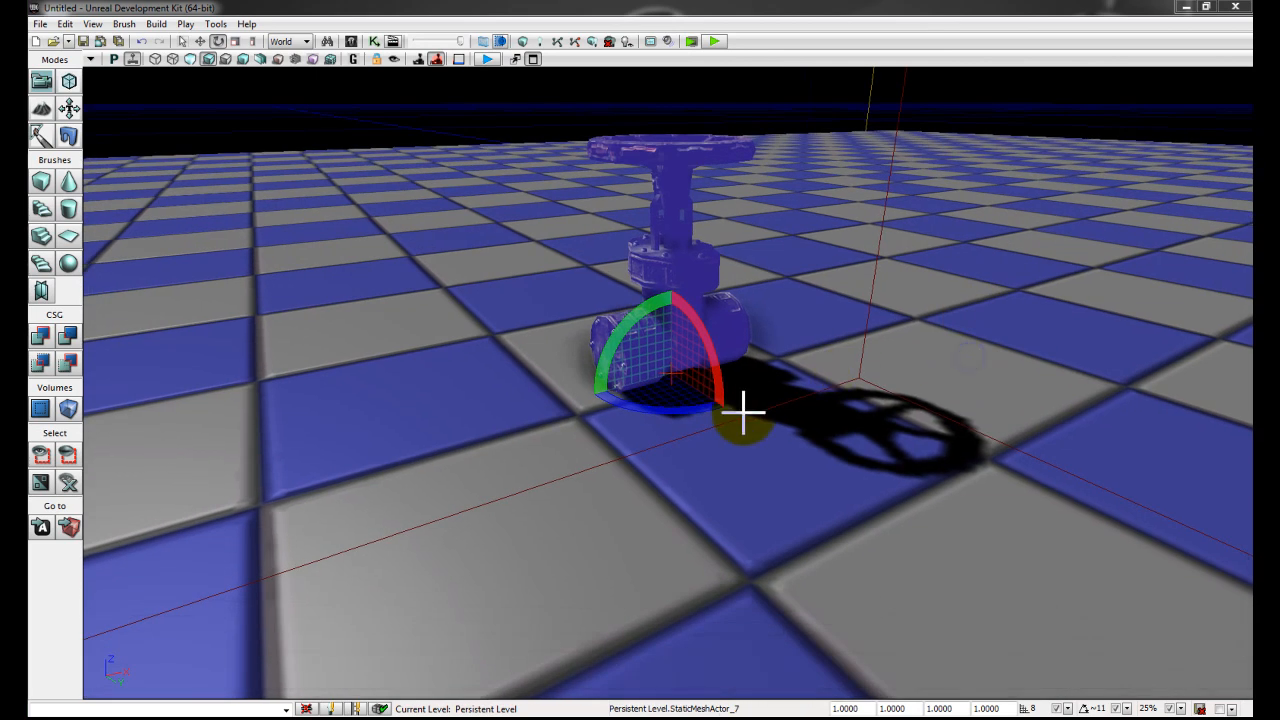
- Rotate the valve back and forth about its vertical axis in snapped increments and return it to its starting orientation
drag(643, 406, 693, 411)
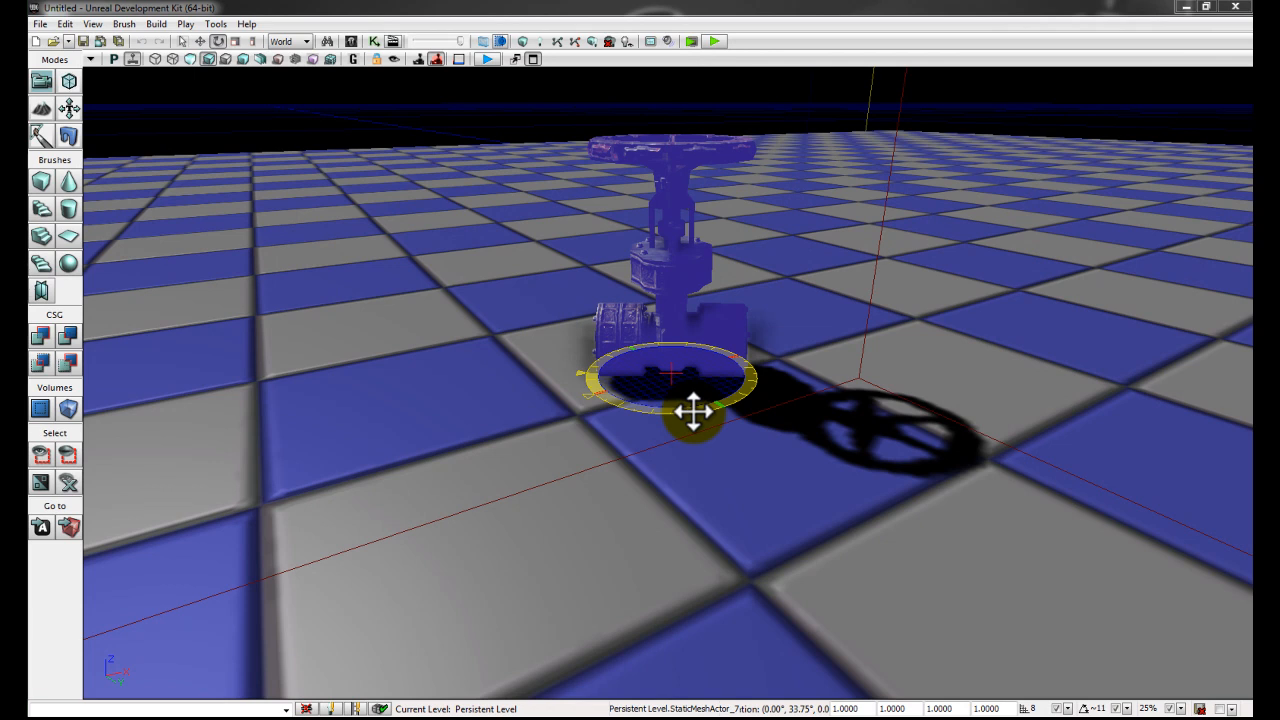
drag(693, 411, 760, 442)
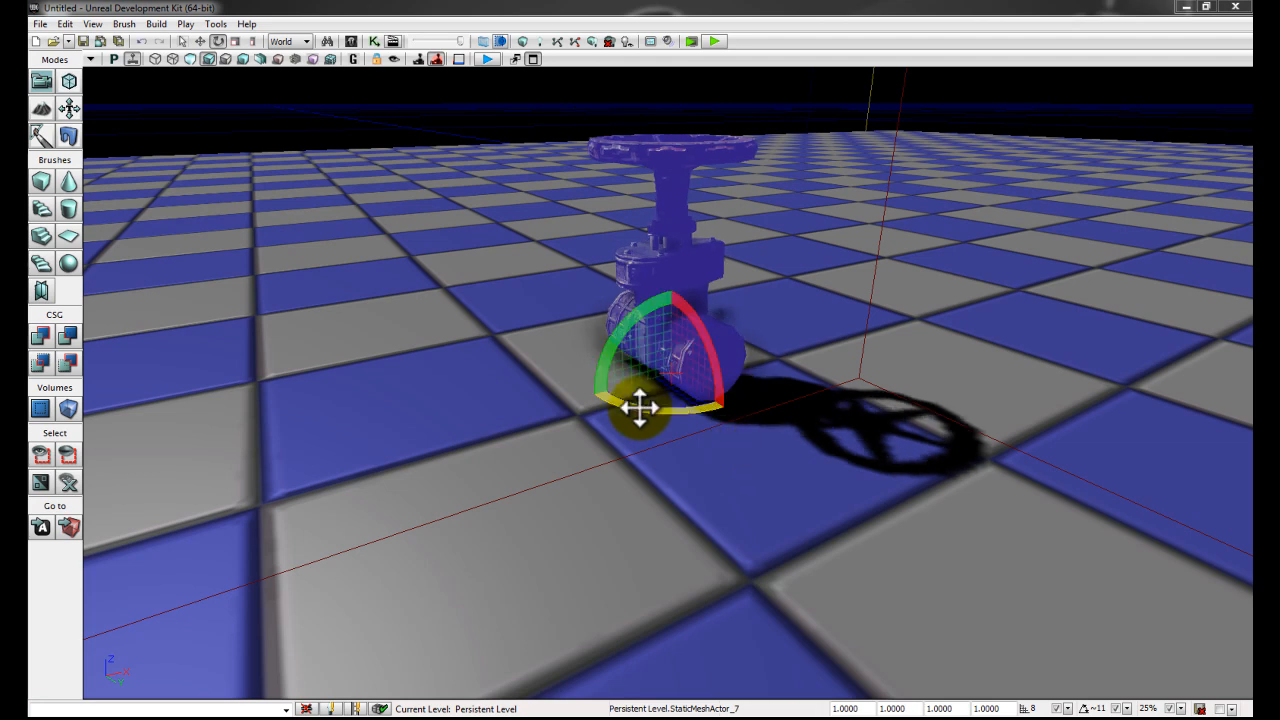
drag(642, 401, 457, 408)
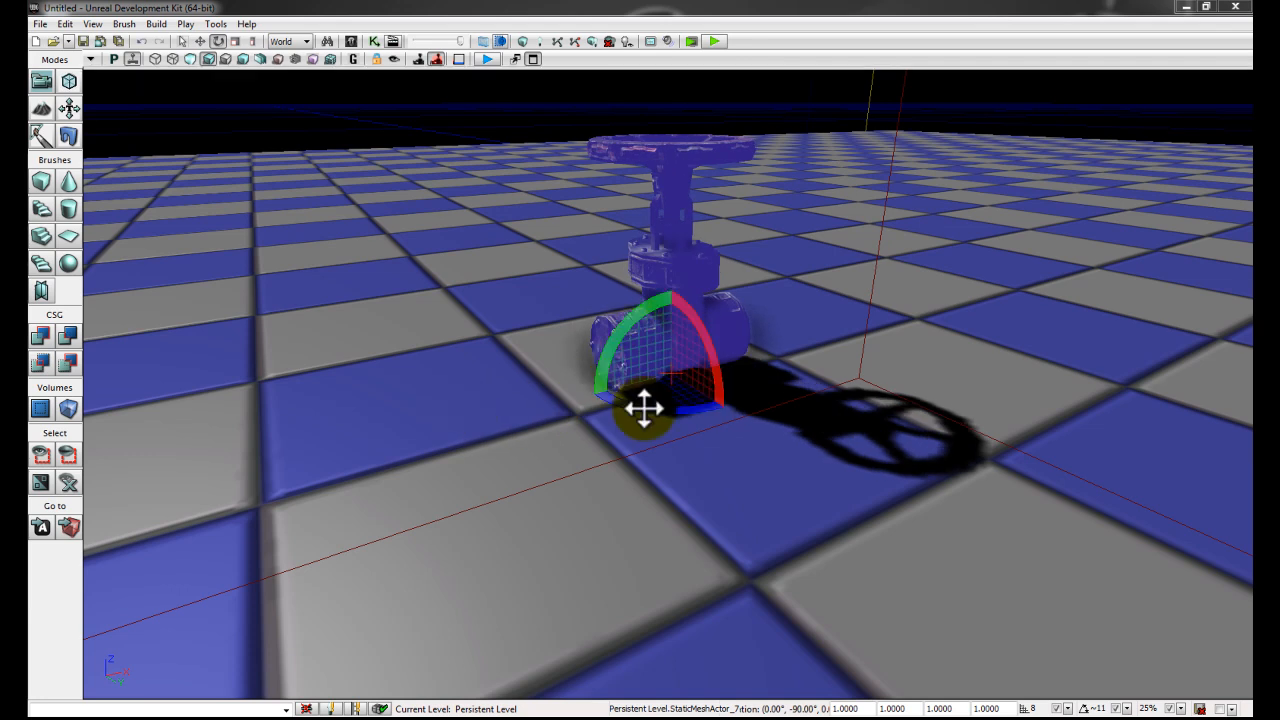
drag(674, 400, 636, 442)
- Switch the valve to move mode, set the drag grid snap to 32 and try moving it along its X axis
key(space)
key(space)
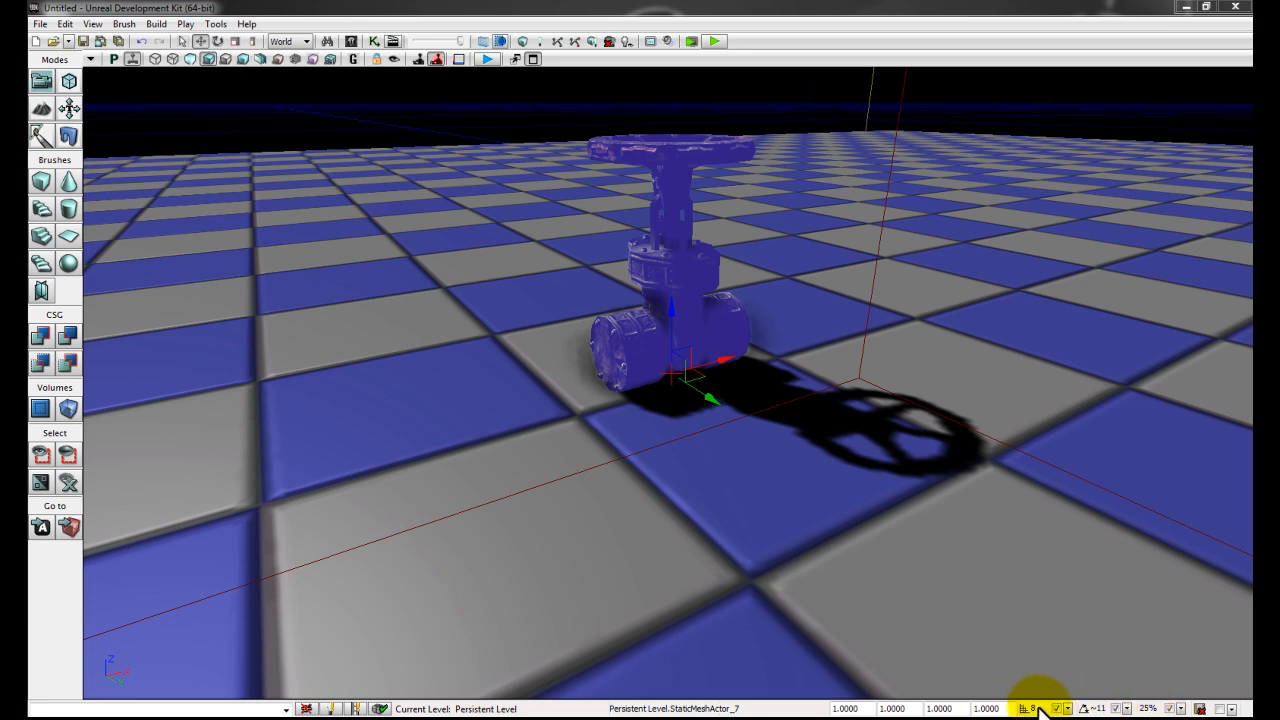
click(1069, 708)
click(1095, 628)
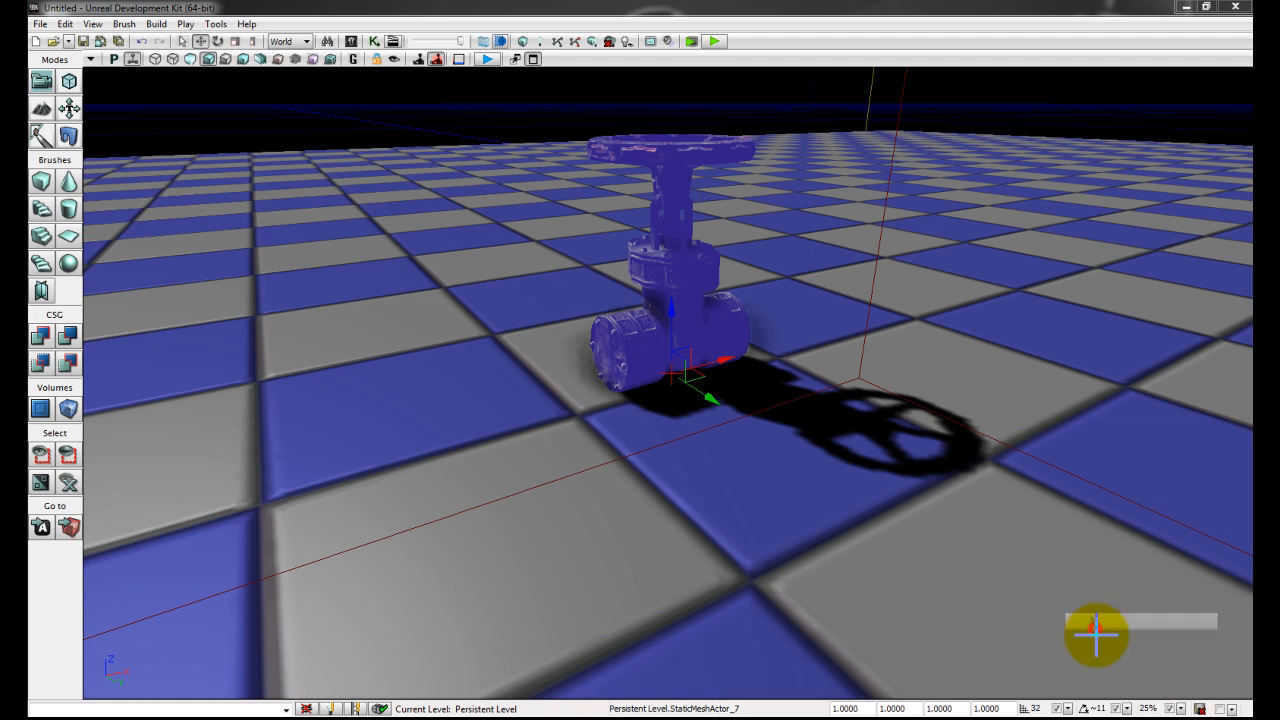
click(1068, 708)
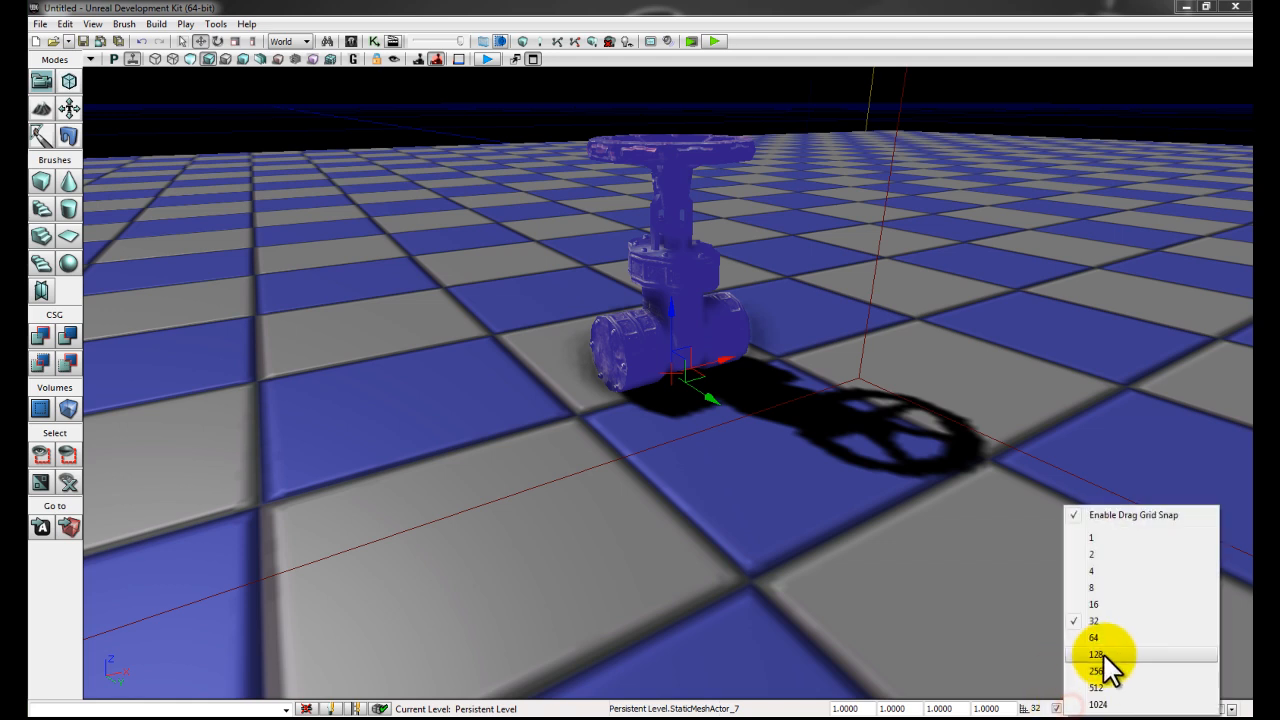
click(1104, 670)
drag(722, 357, 850, 338)
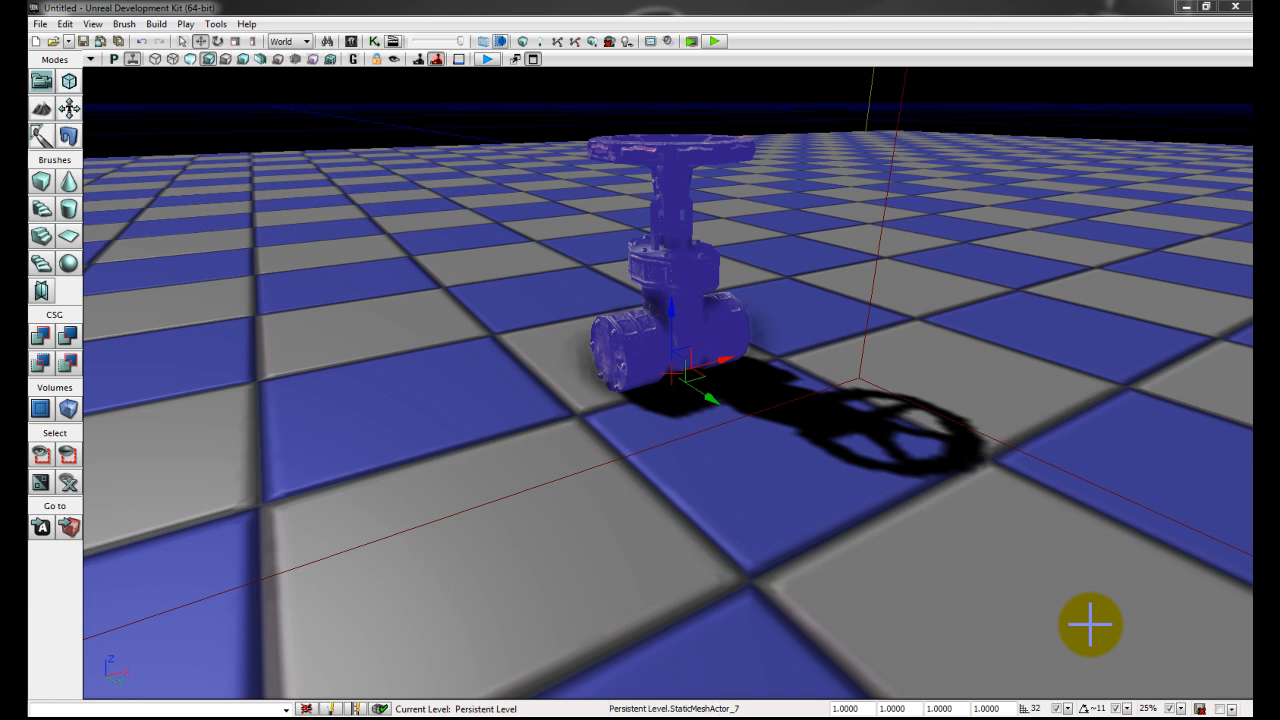
- Reduce the drag grid snap to 16 and test moving the valve with grid snapping on and off, leaving it enabled
key(bracketleft)
mouse_move(720, 360)
mouse_down()
mouse_move(889, 334)
mouse_move(732, 363)
mouse_up()
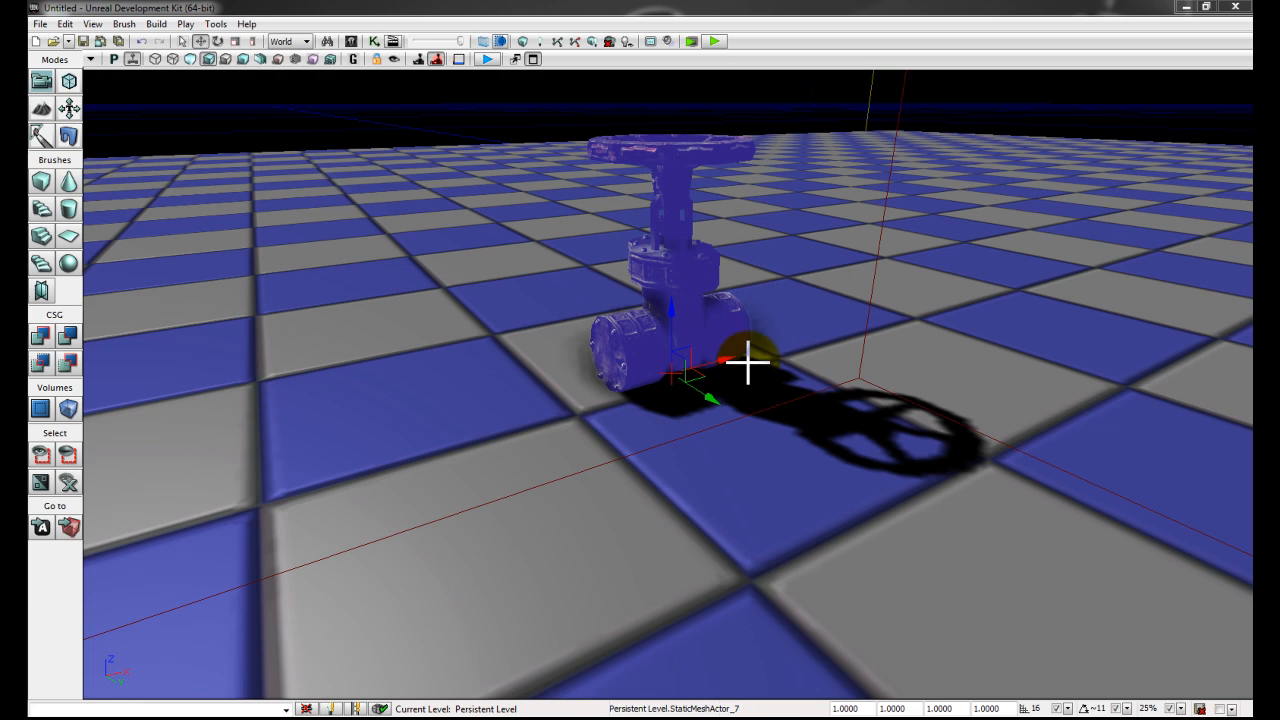
click(1058, 708)
mouse_move(700, 371)
mouse_down()
mouse_move(723, 366)
mouse_move(681, 347)
mouse_move(688, 378)
mouse_up()
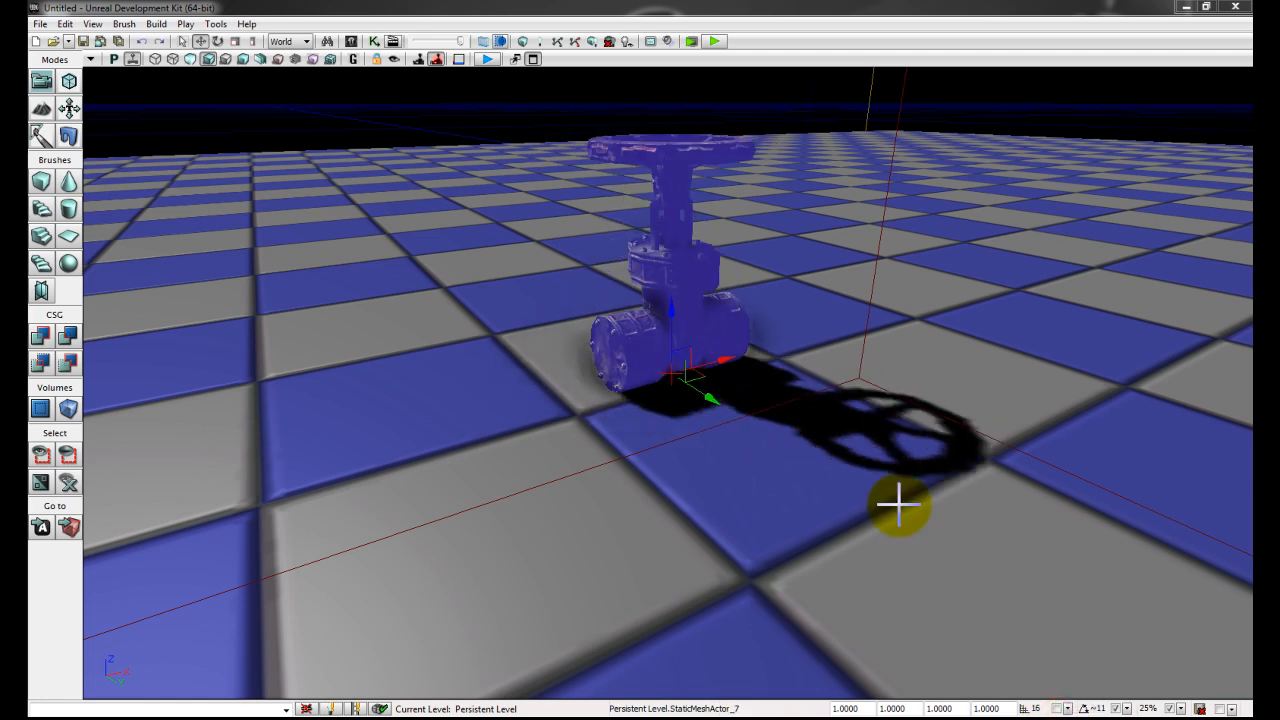
click(1058, 708)
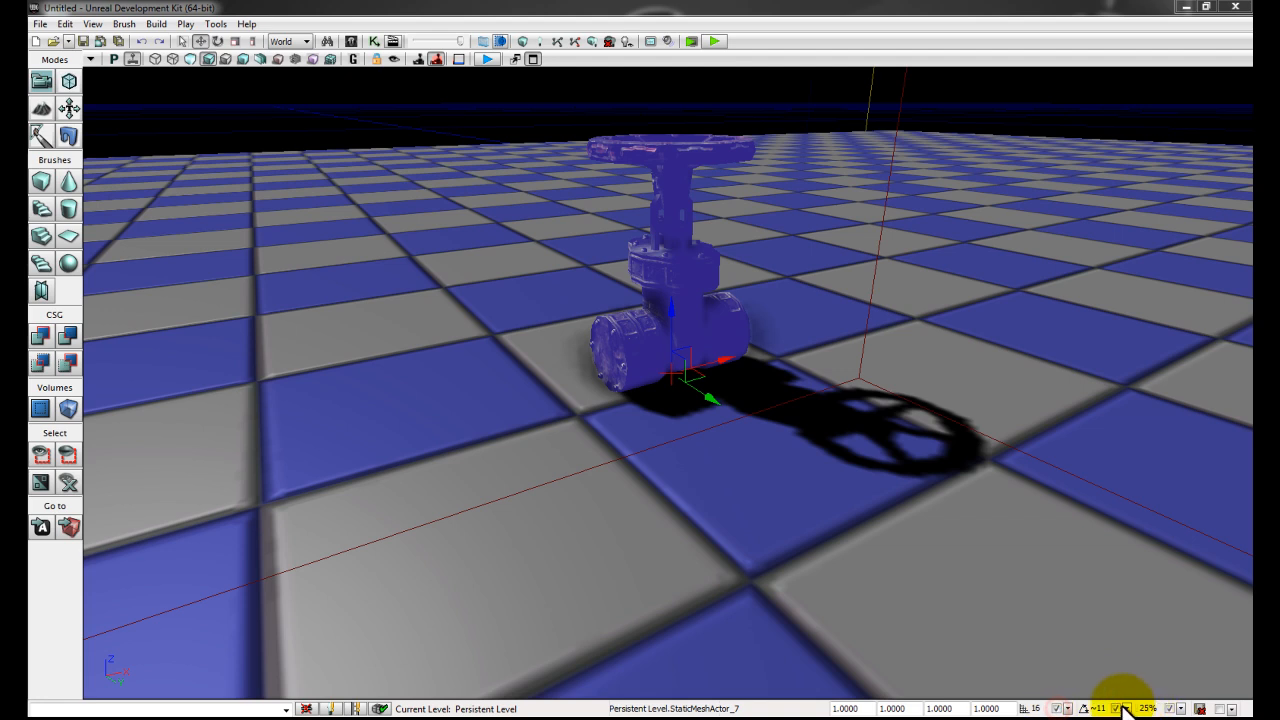
- Look over the rotation grid snap options, reselect the valve and test its rotation about the vertical axis at ~11 degrees
click(1124, 707)
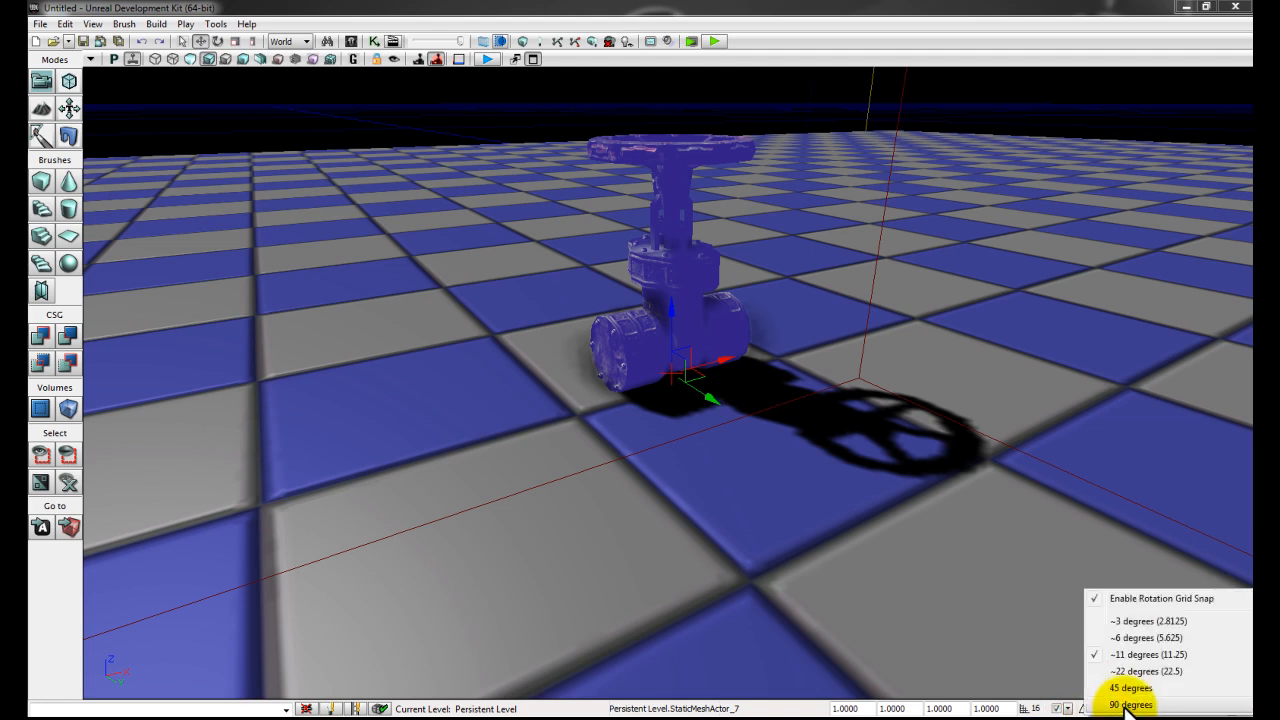
click(984, 562)
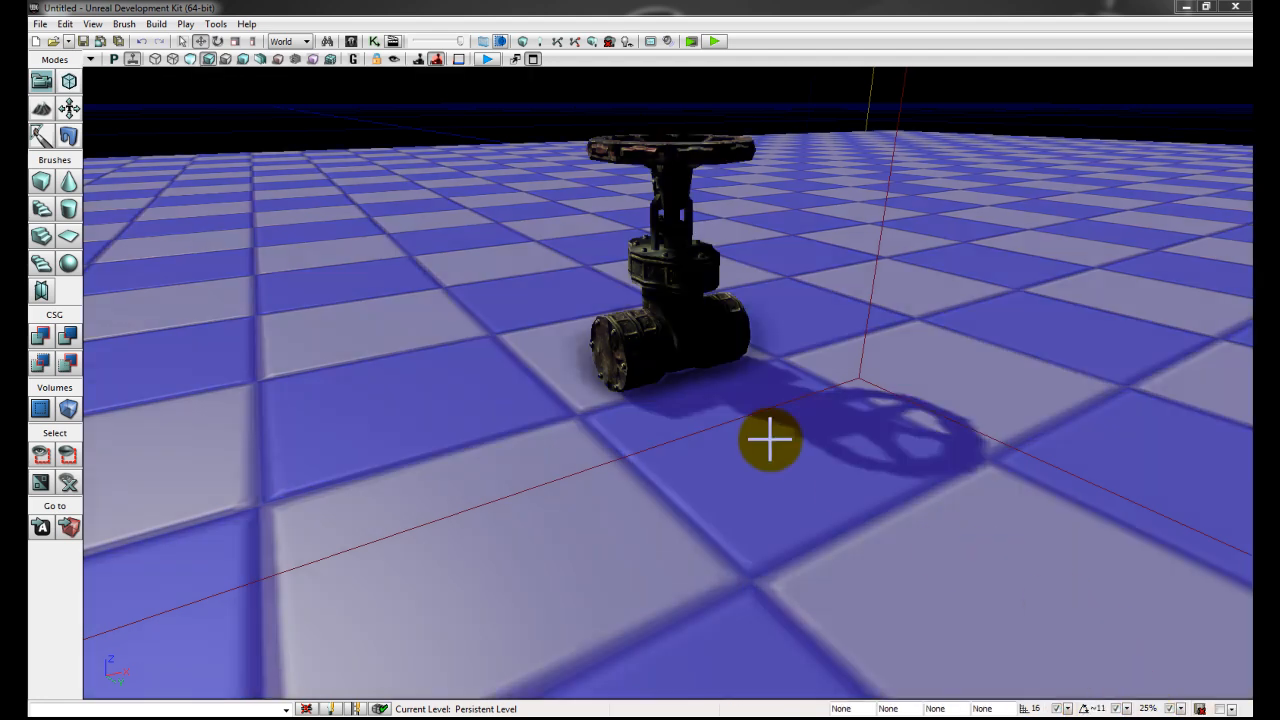
click(660, 331)
key(space)
drag(646, 409, 618, 426)
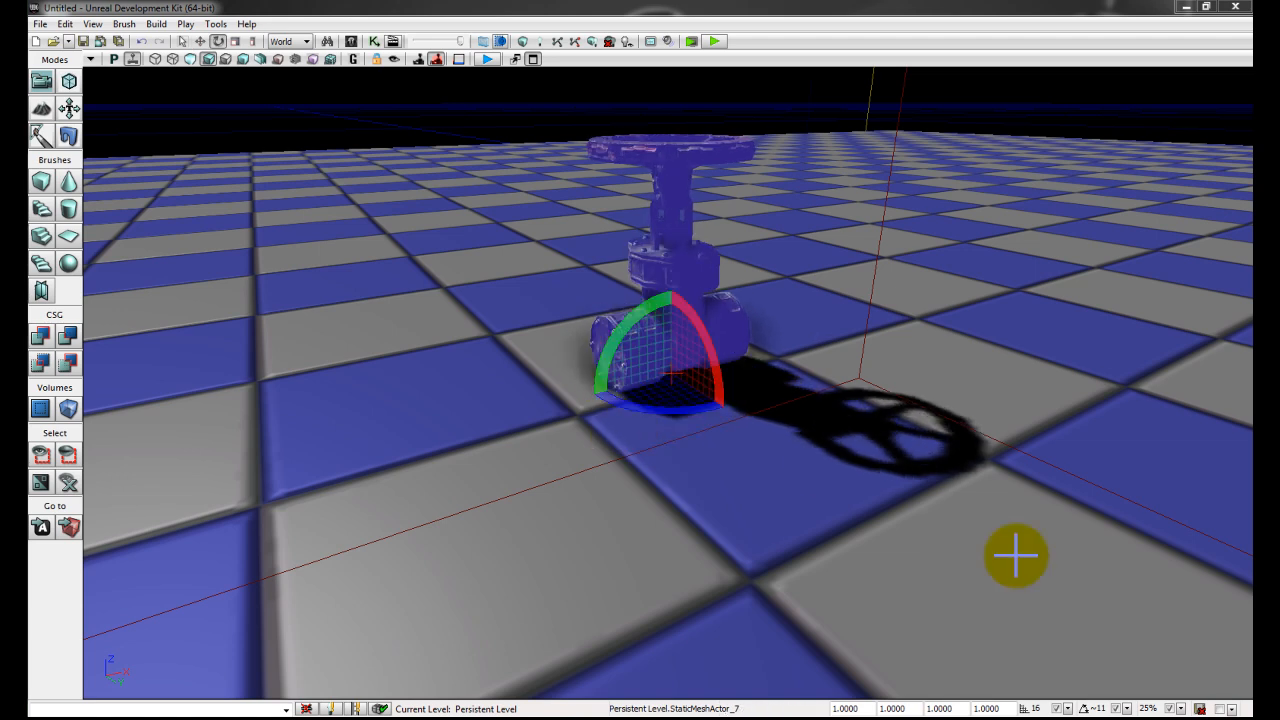
- Try rotating the valve with a 45-degree rotation grid snap and set the snap back to ~11 degrees
click(1128, 709)
click(1128, 688)
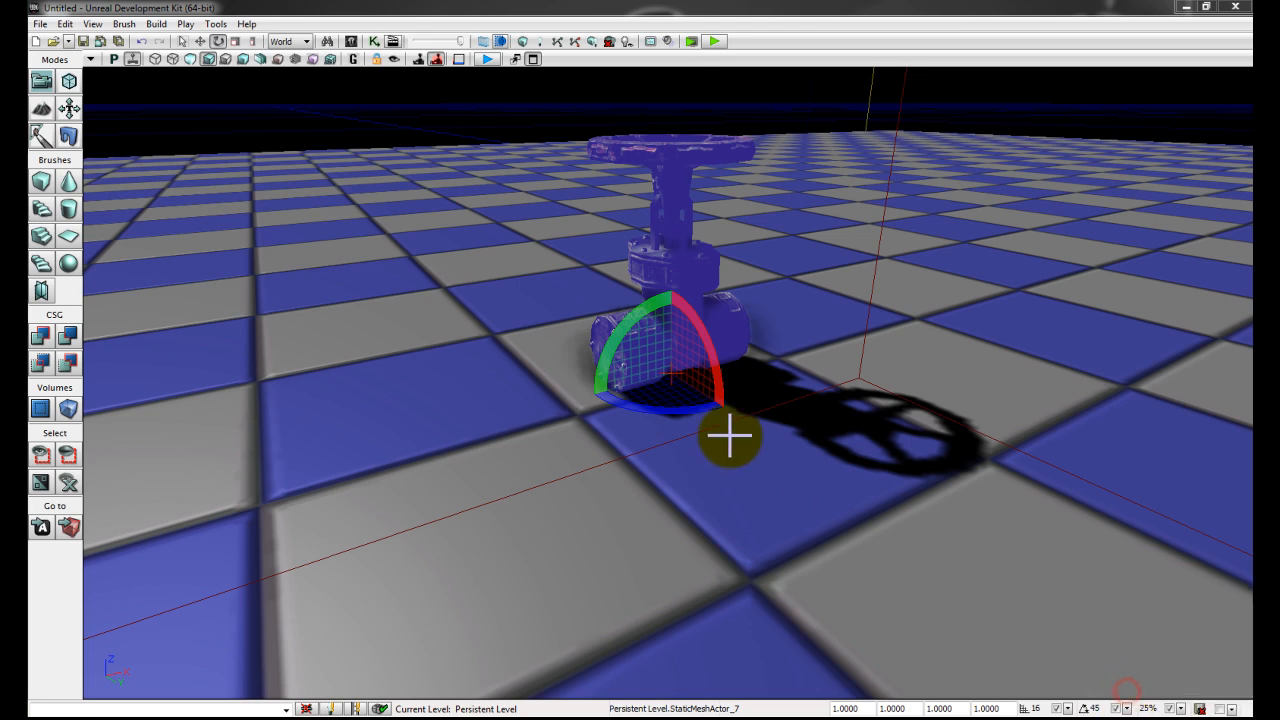
mouse_move(663, 414)
mouse_down()
mouse_move(488, 398)
mouse_move(663, 409)
mouse_up()
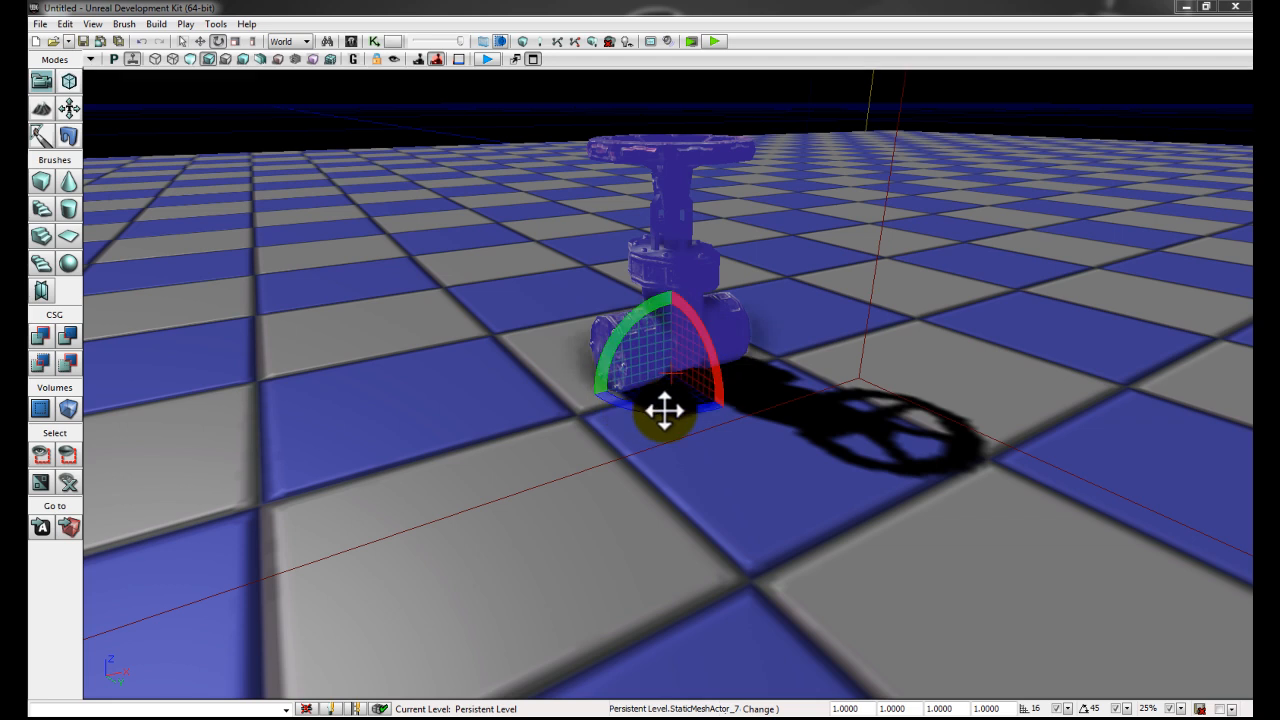
click(1128, 709)
click(1134, 663)
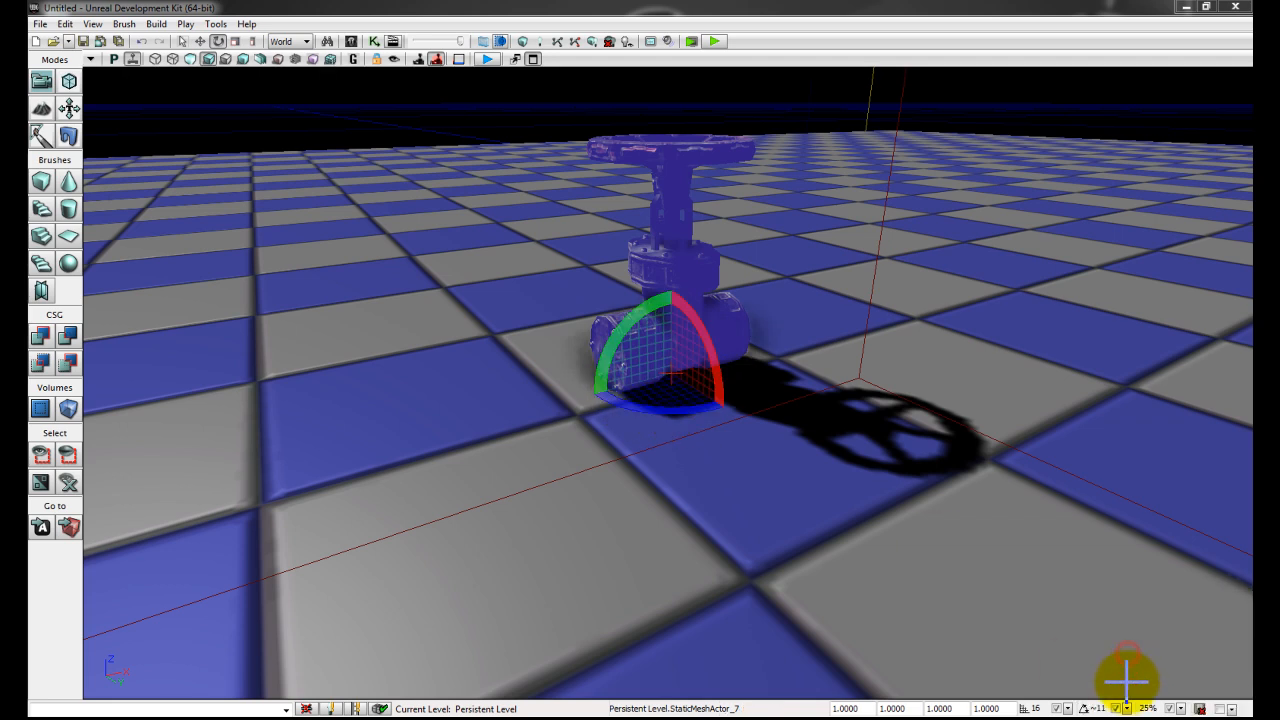
- Review the available scale grid snap percentages without changing the setting
click(1183, 709)
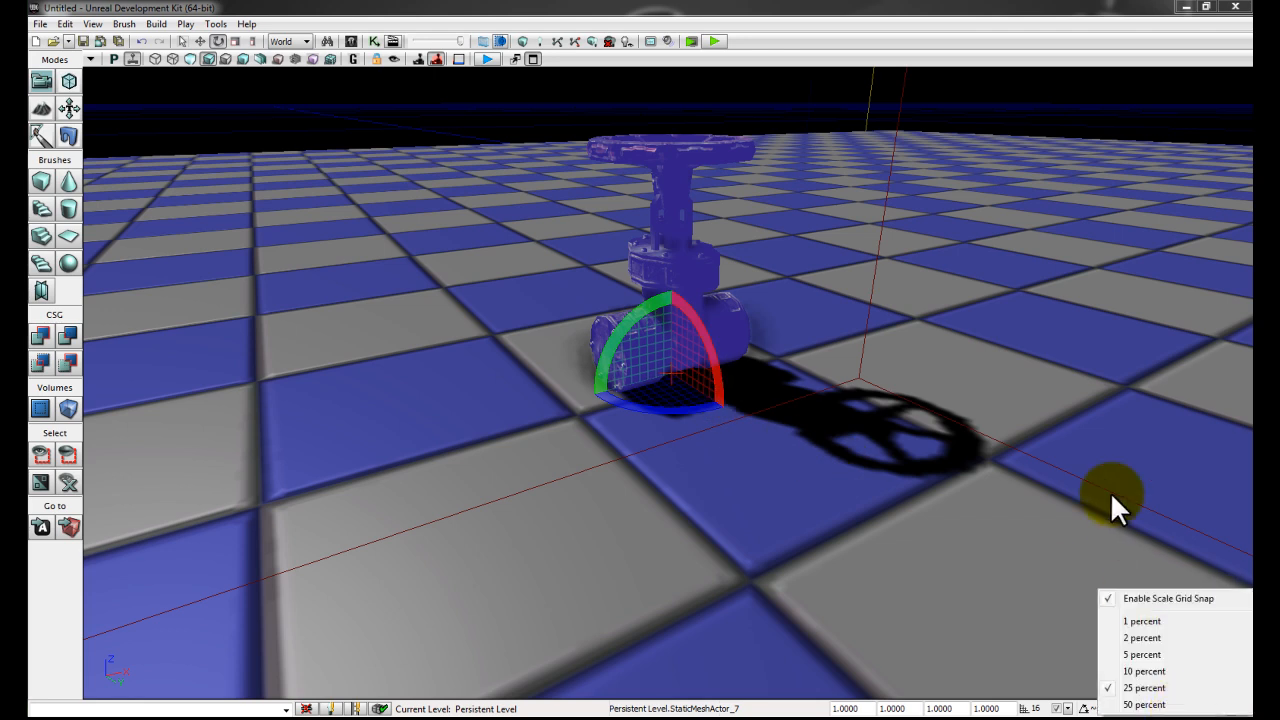
click(1074, 457)
click(666, 344)
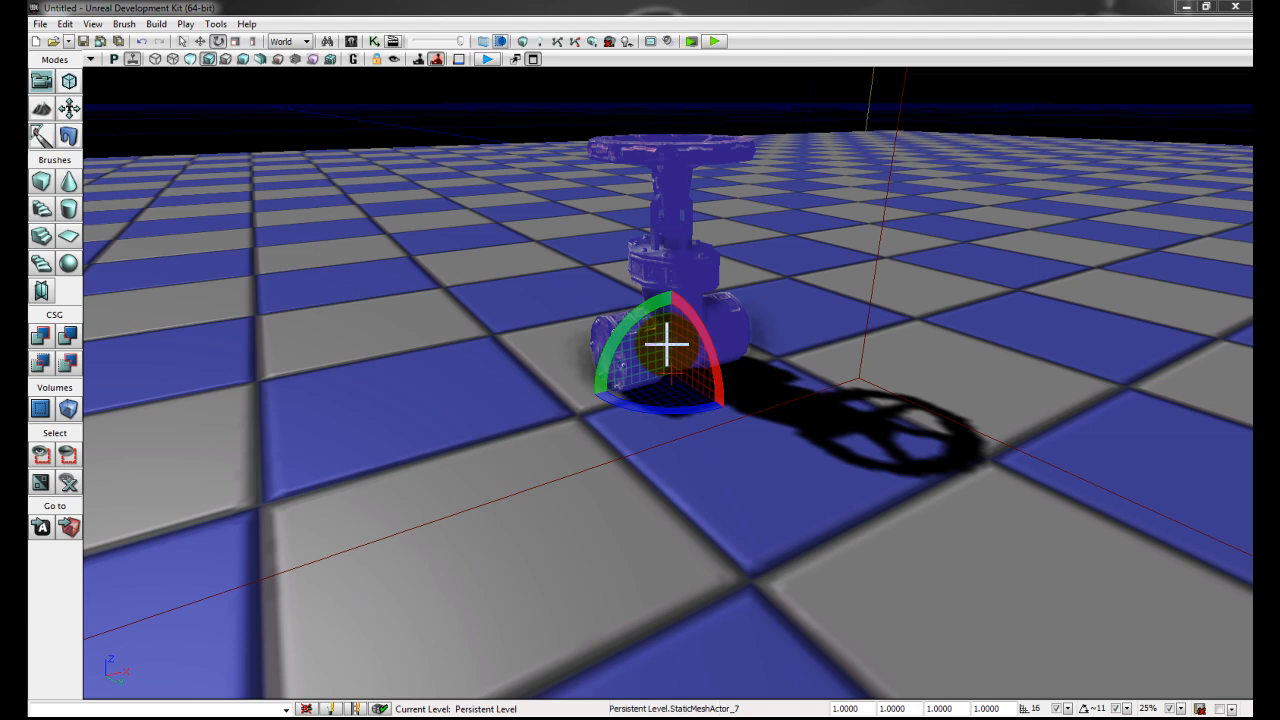
right_drag(810, 277, 805, 225)
key(Delete)
mouse_move(806, 225)
mouse_down()
mouse_move(814, 297)
mouse_move(797, 400)
mouse_move(805, 335)
mouse_move(834, 294)
mouse_move(811, 289)
mouse_move(777, 246)
mouse_move(800, 300)
mouse_move(794, 346)
mouse_up()
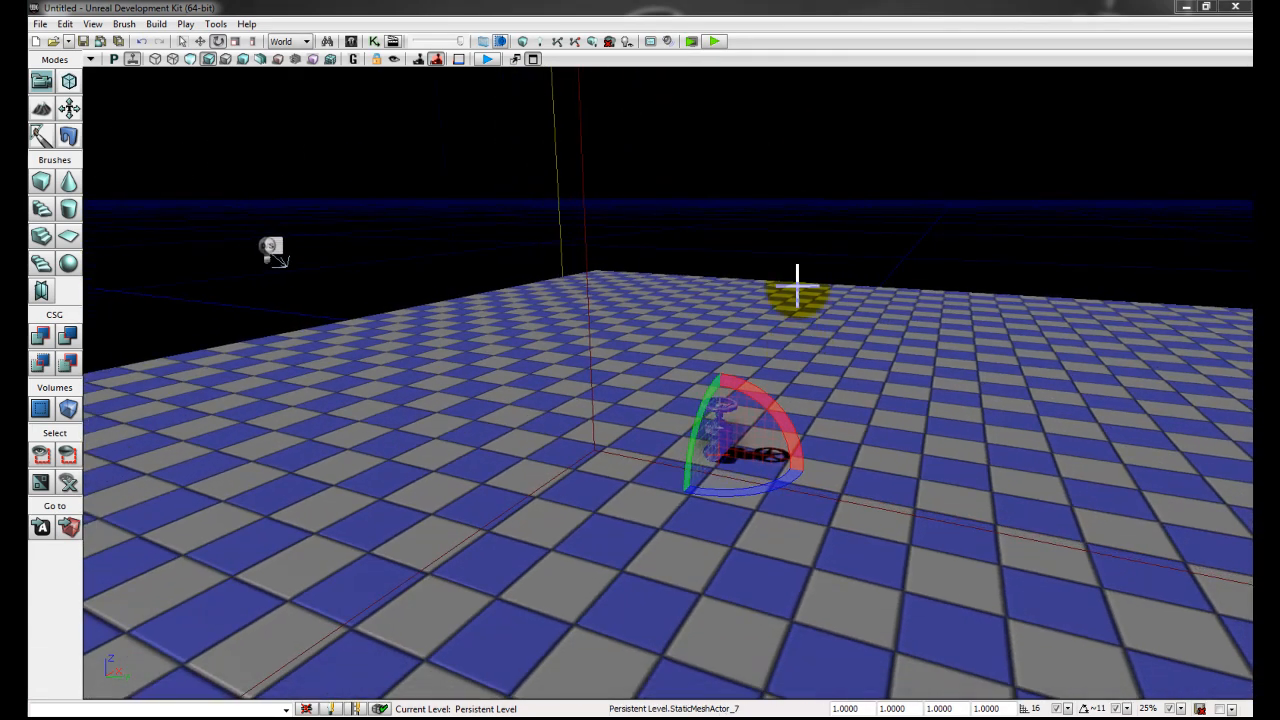
right_click(591, 534)
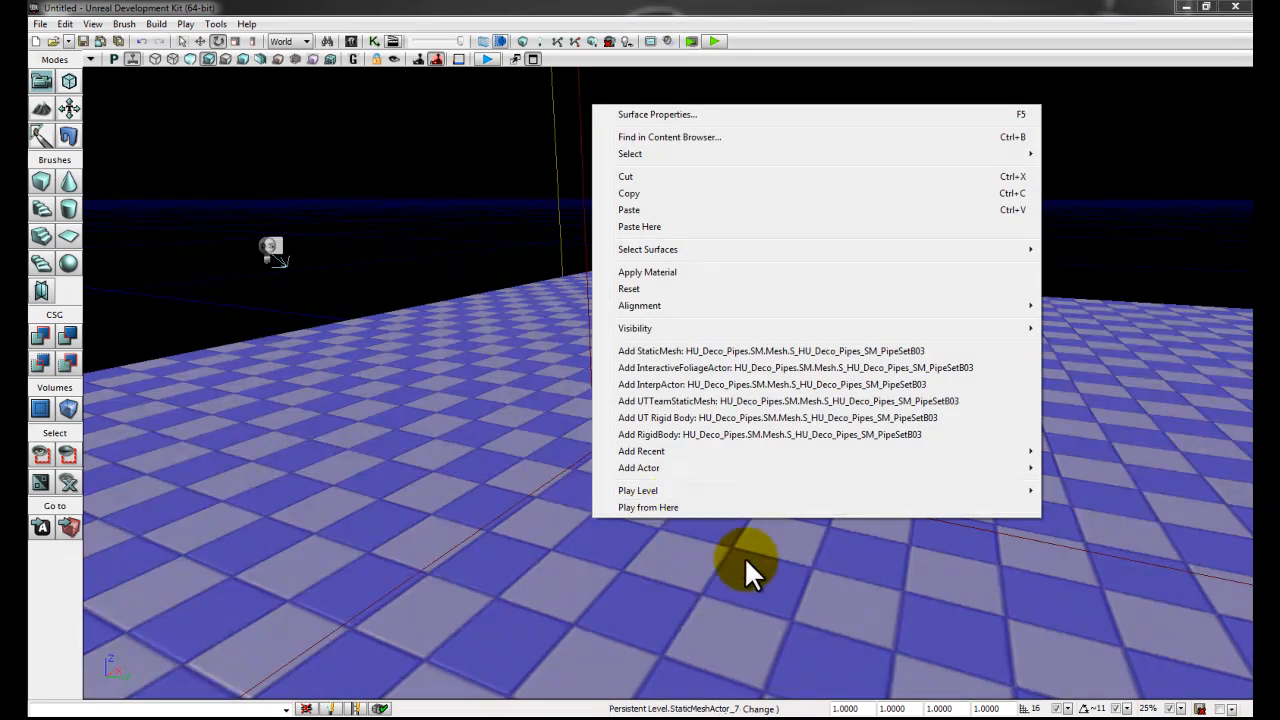
click(748, 14)
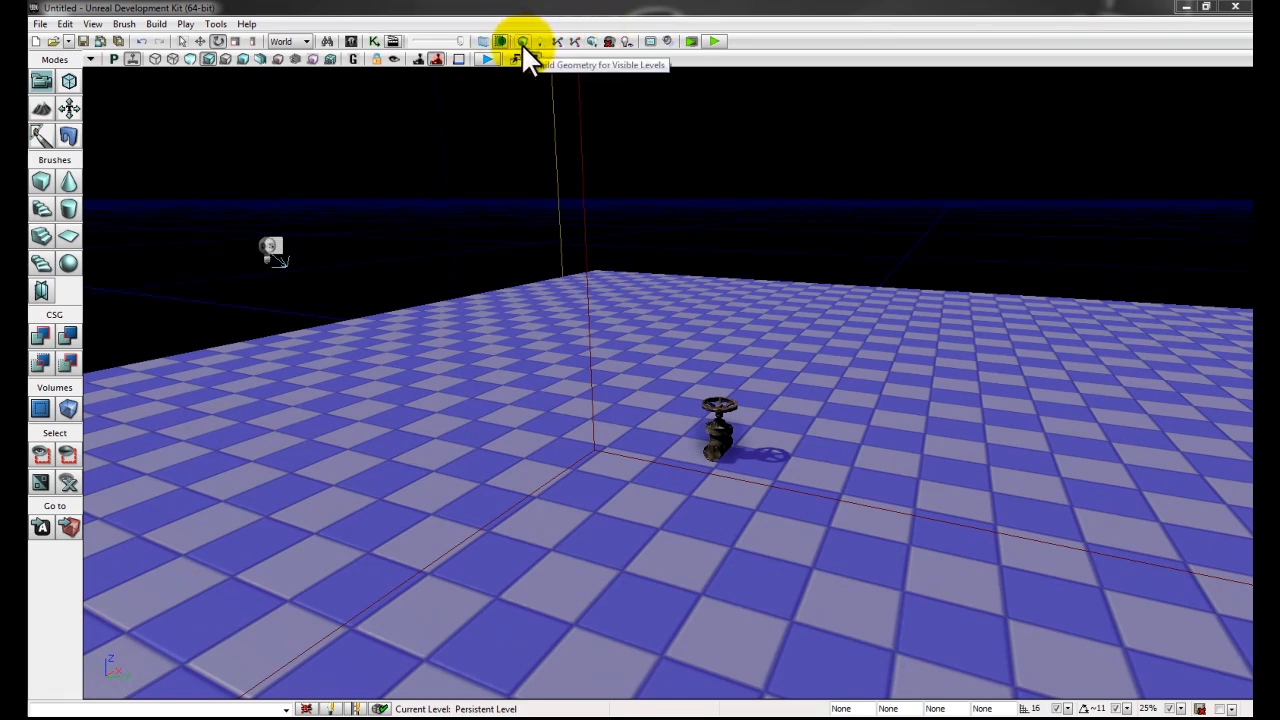
- Open the lighting build options, turn off Build Only Current Level and keep Build Only Selected enabled
right_drag(704, 279, 660, 309)
drag(660, 309, 777, 558)
right_drag(777, 558, 740, 569)
drag(740, 569, 777, 188)
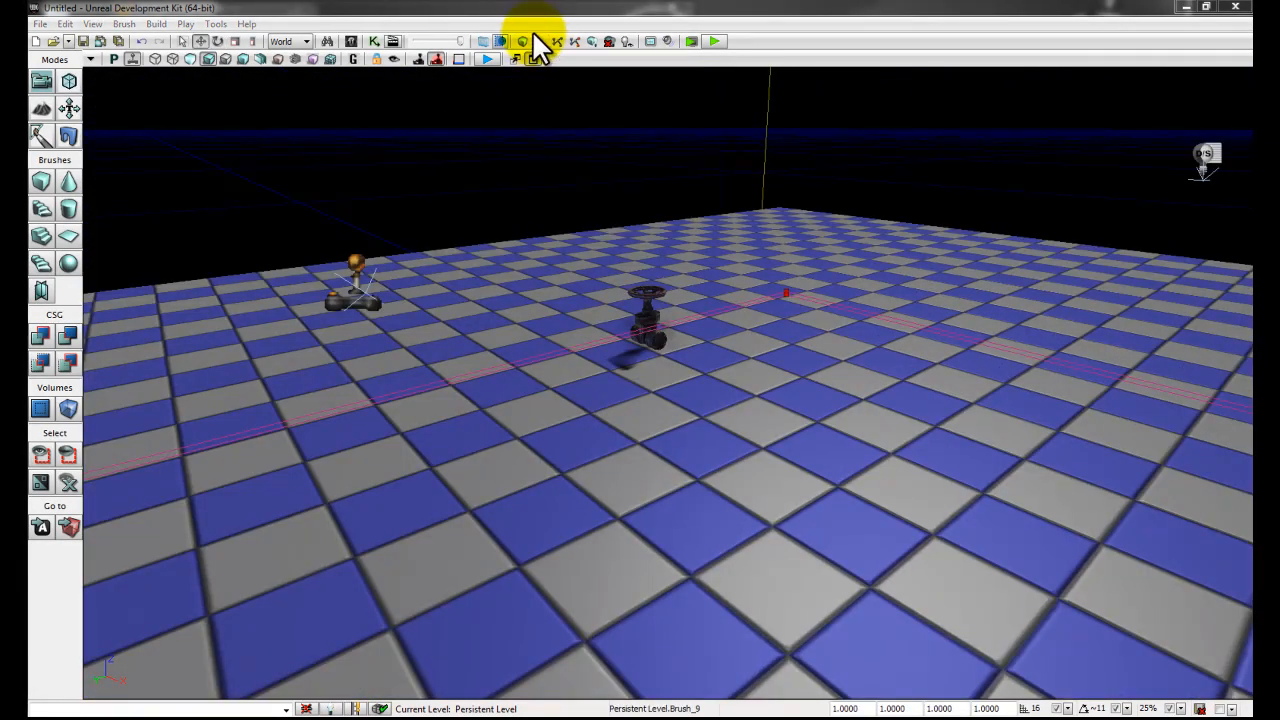
click(539, 41)
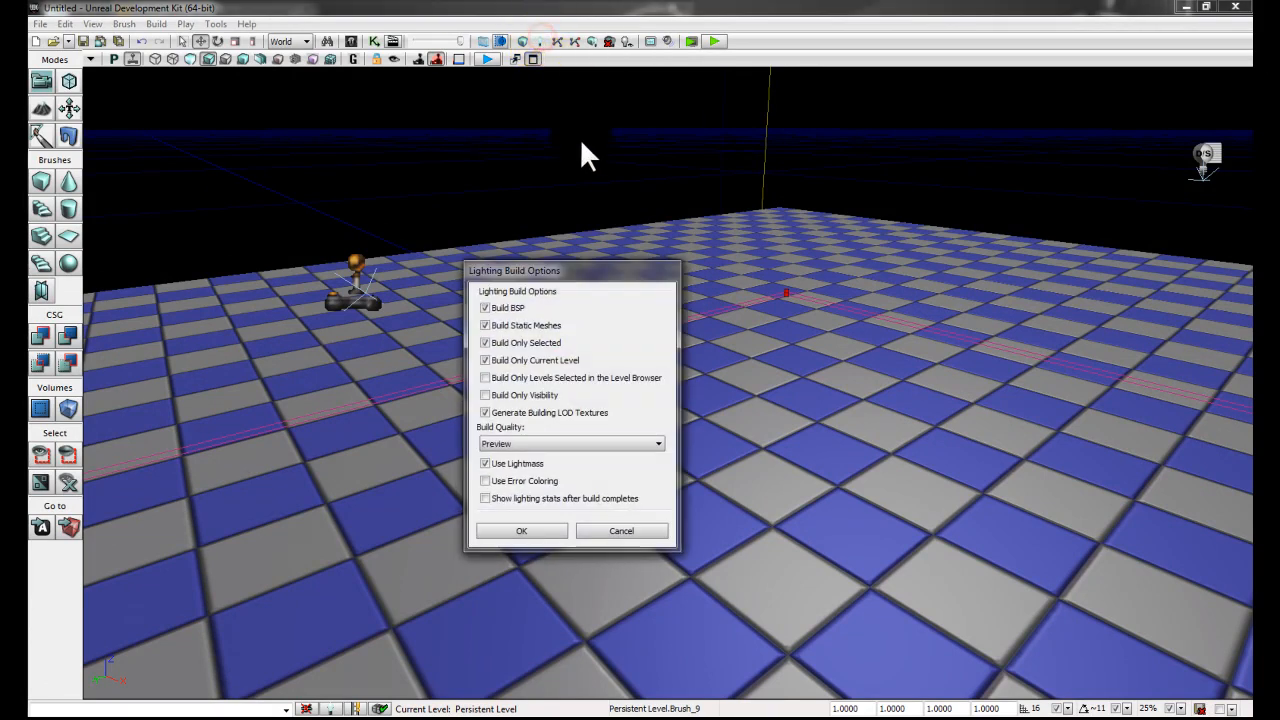
click(485, 342)
click(484, 360)
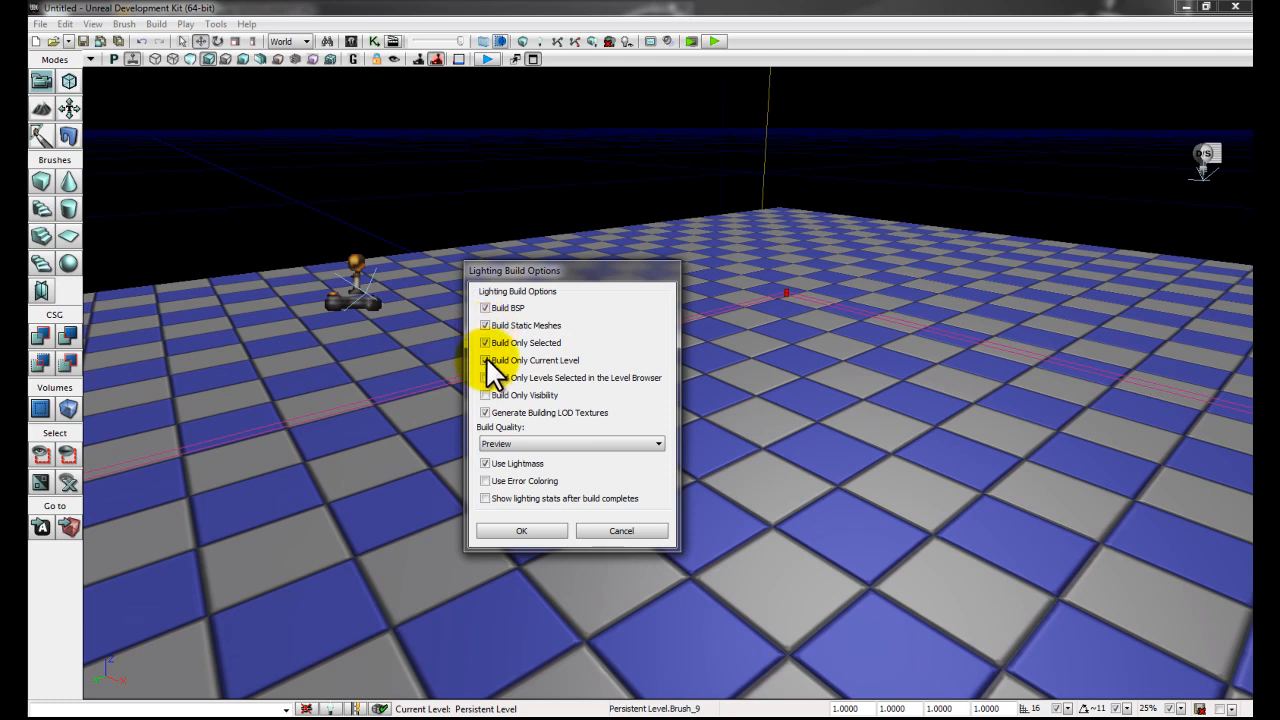
click(485, 360)
click(485, 342)
click(485, 342)
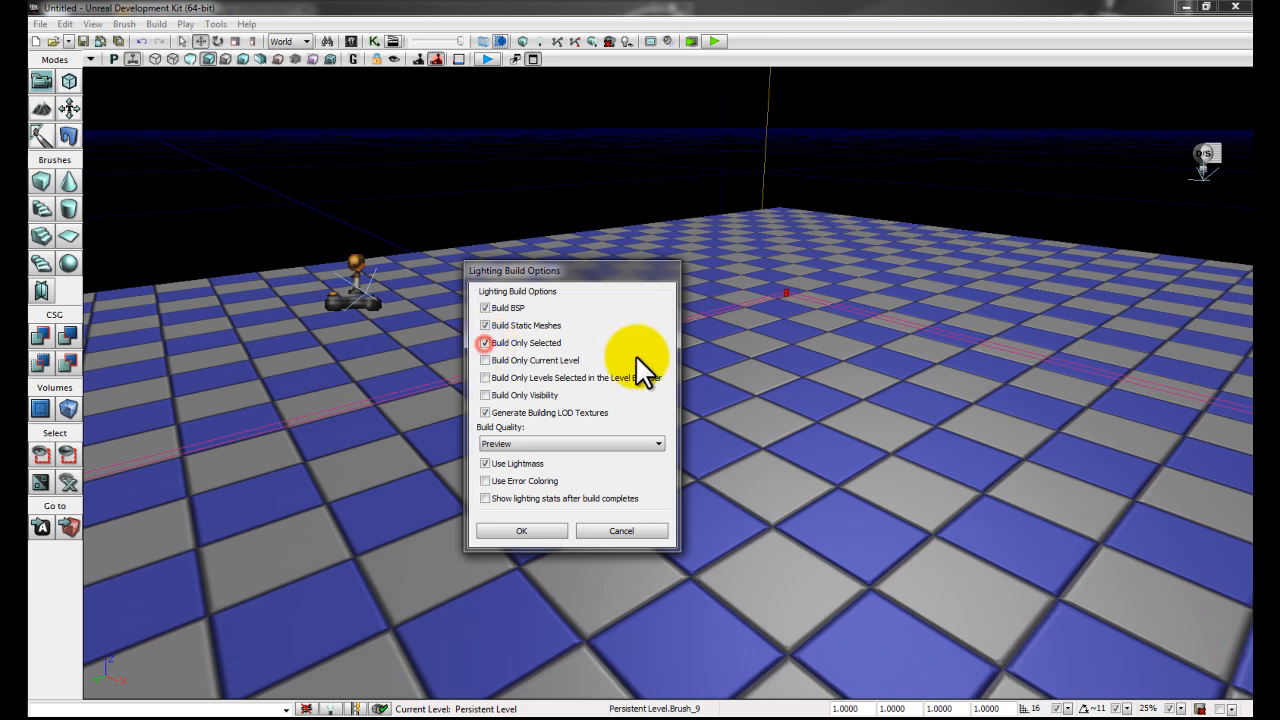
- Move the lighting build options aside, turn off Build Only Selected and cancel the lighting build
drag(591, 272, 886, 297)
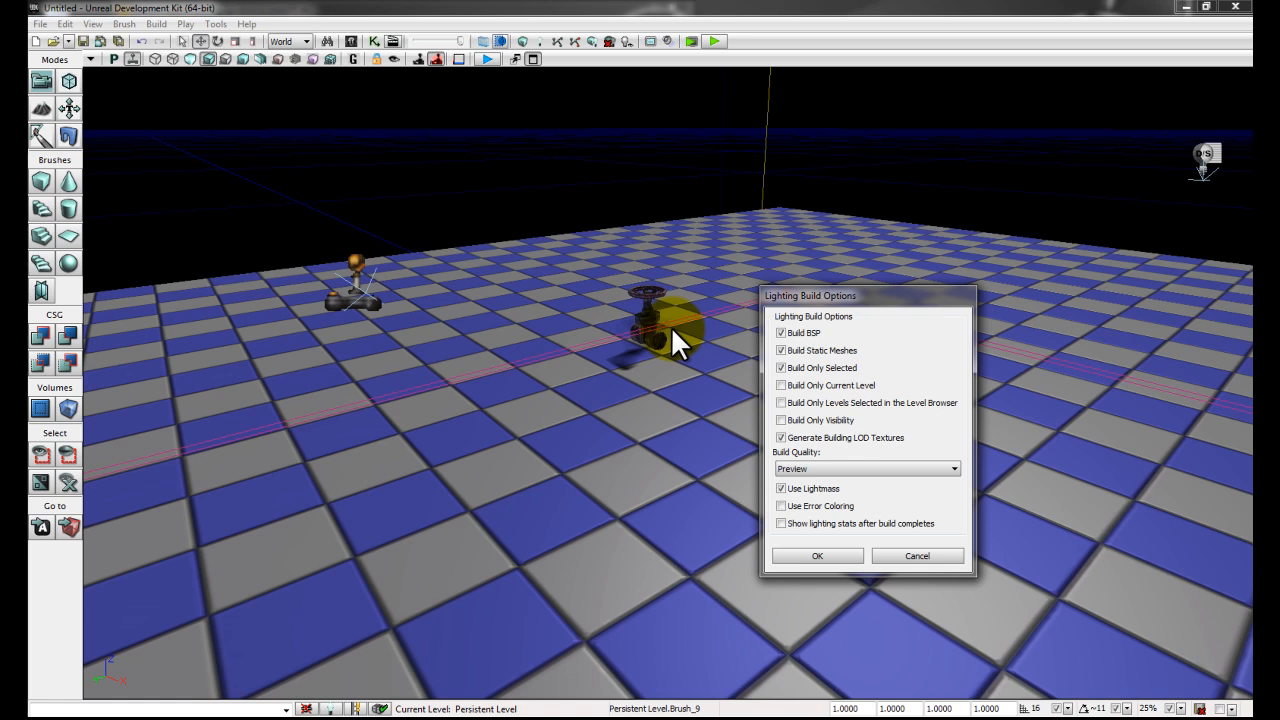
click(782, 369)
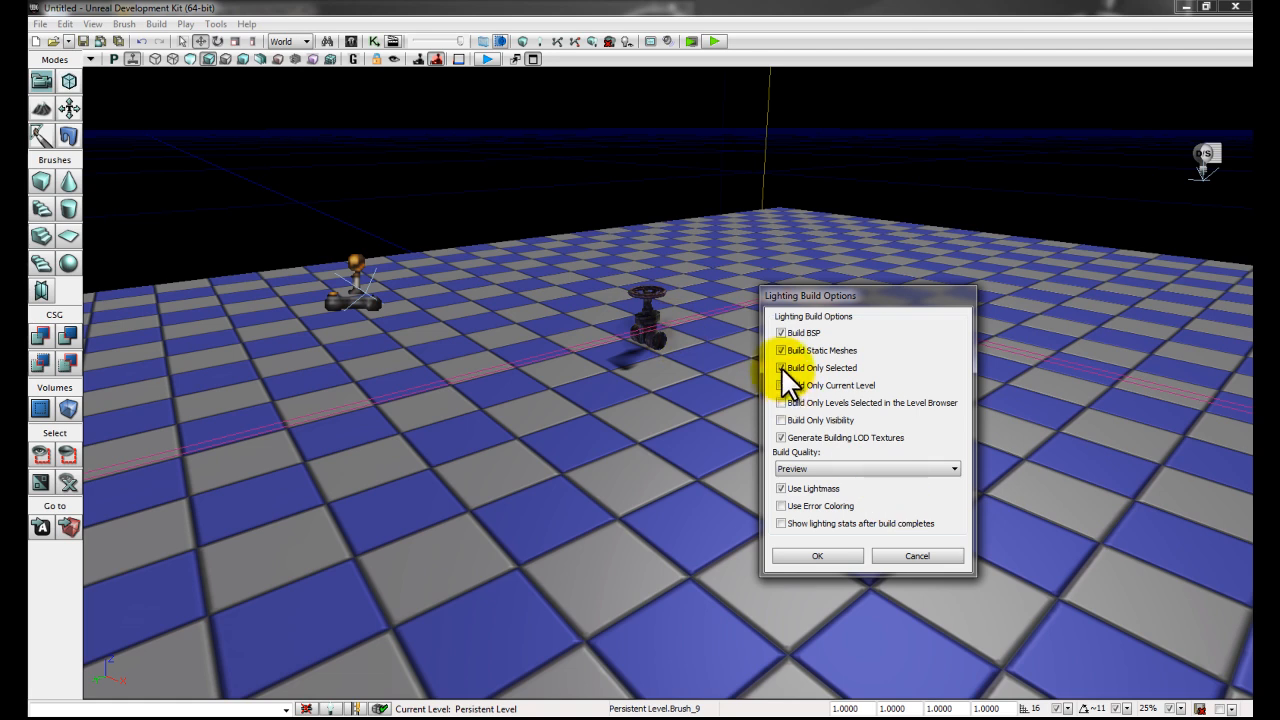
click(782, 369)
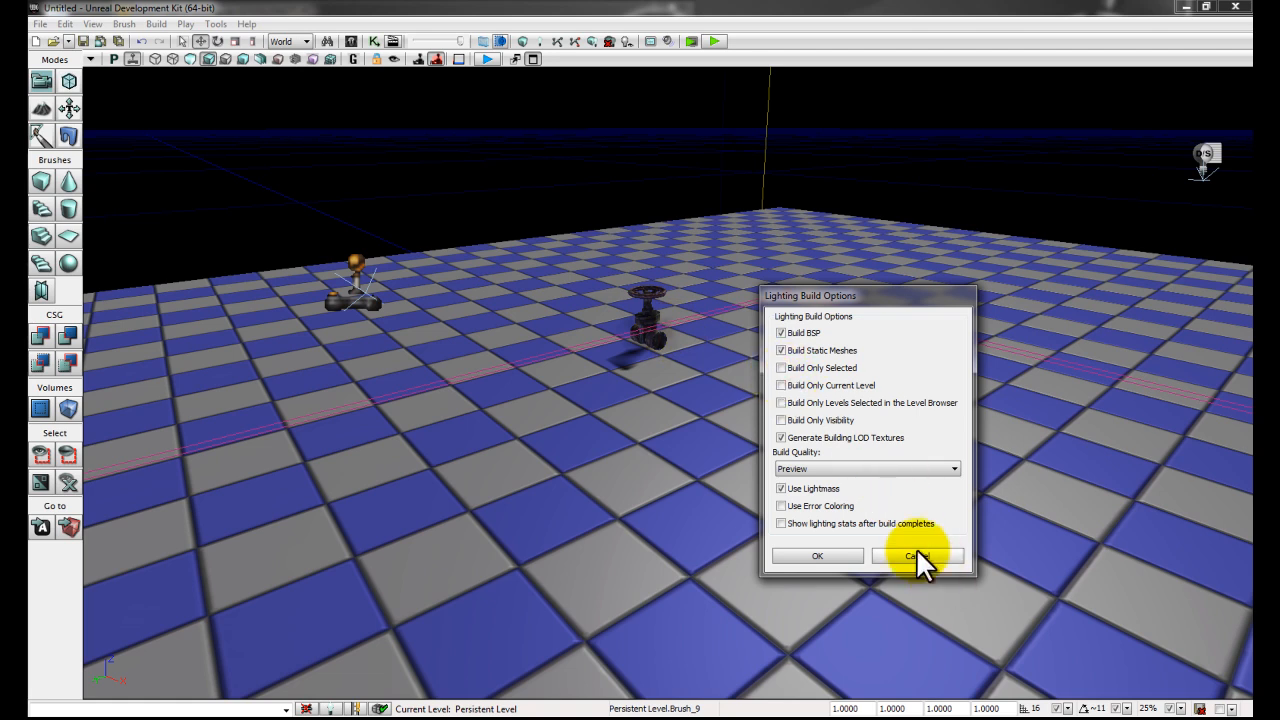
click(923, 555)
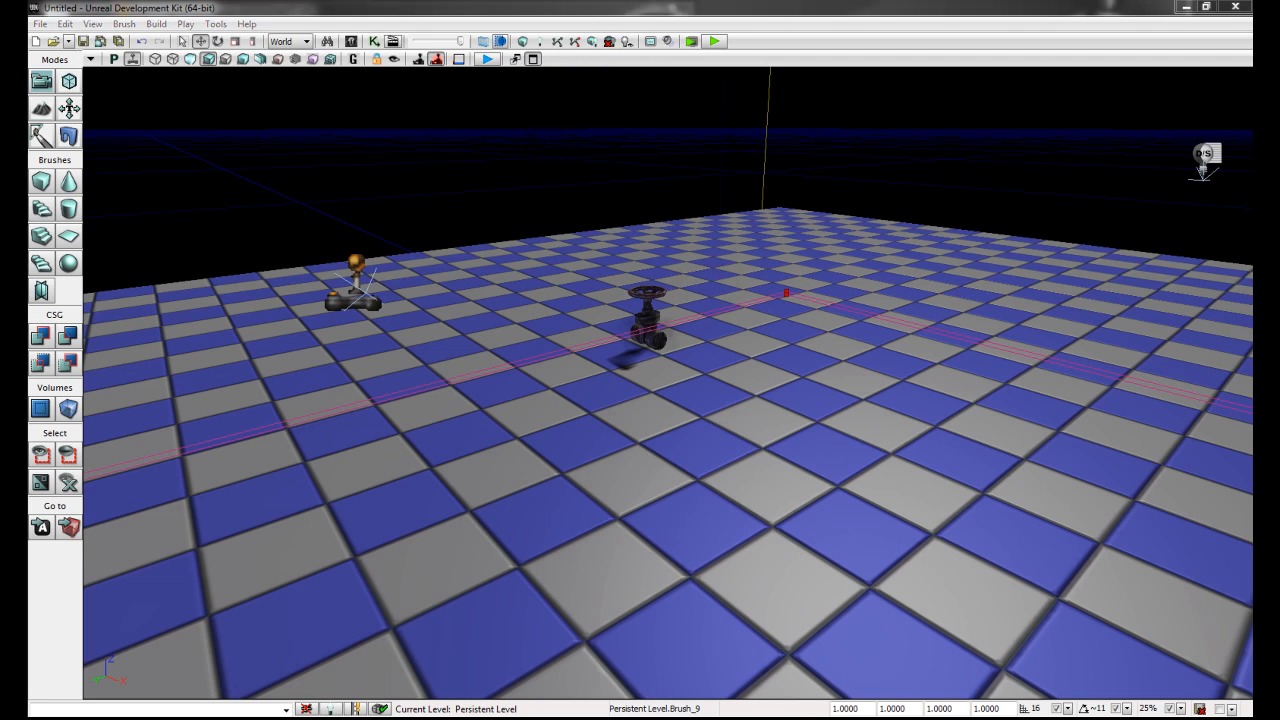
- Run Build All on the map, view the Swarm Agent's status and close the Map Check results
click(447, 57)
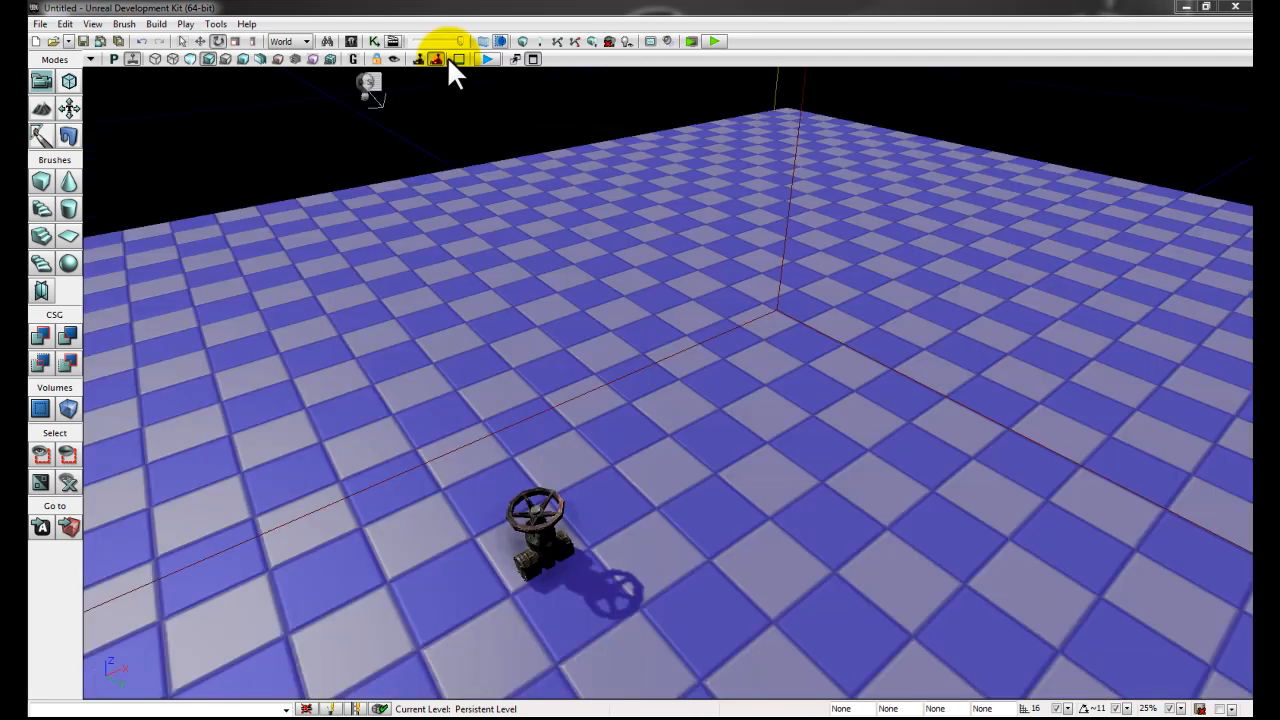
click(591, 41)
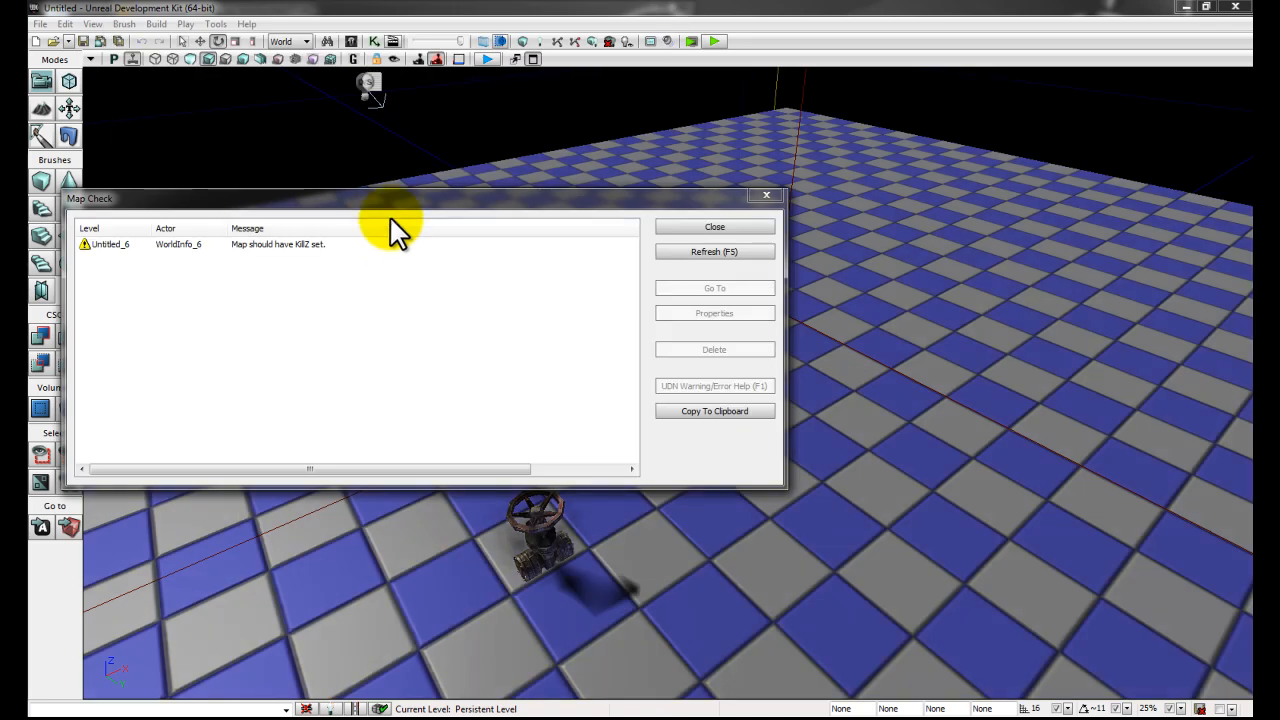
click(4, 362)
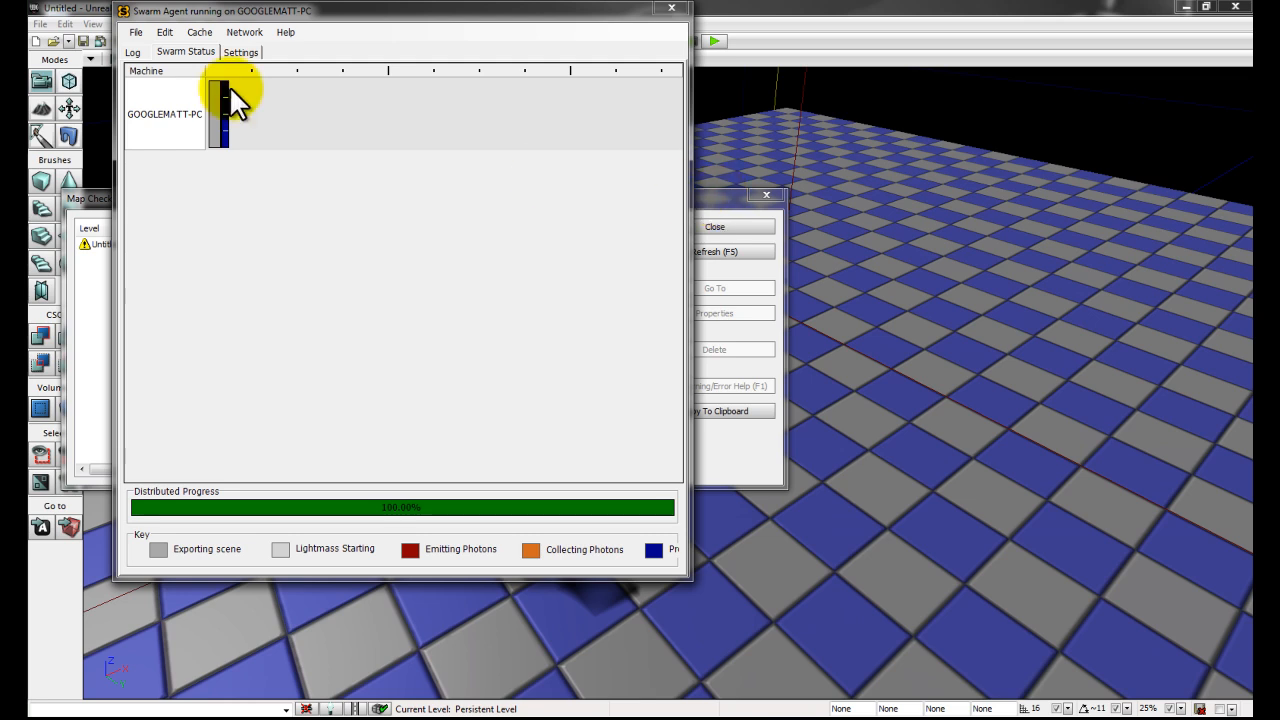
click(713, 202)
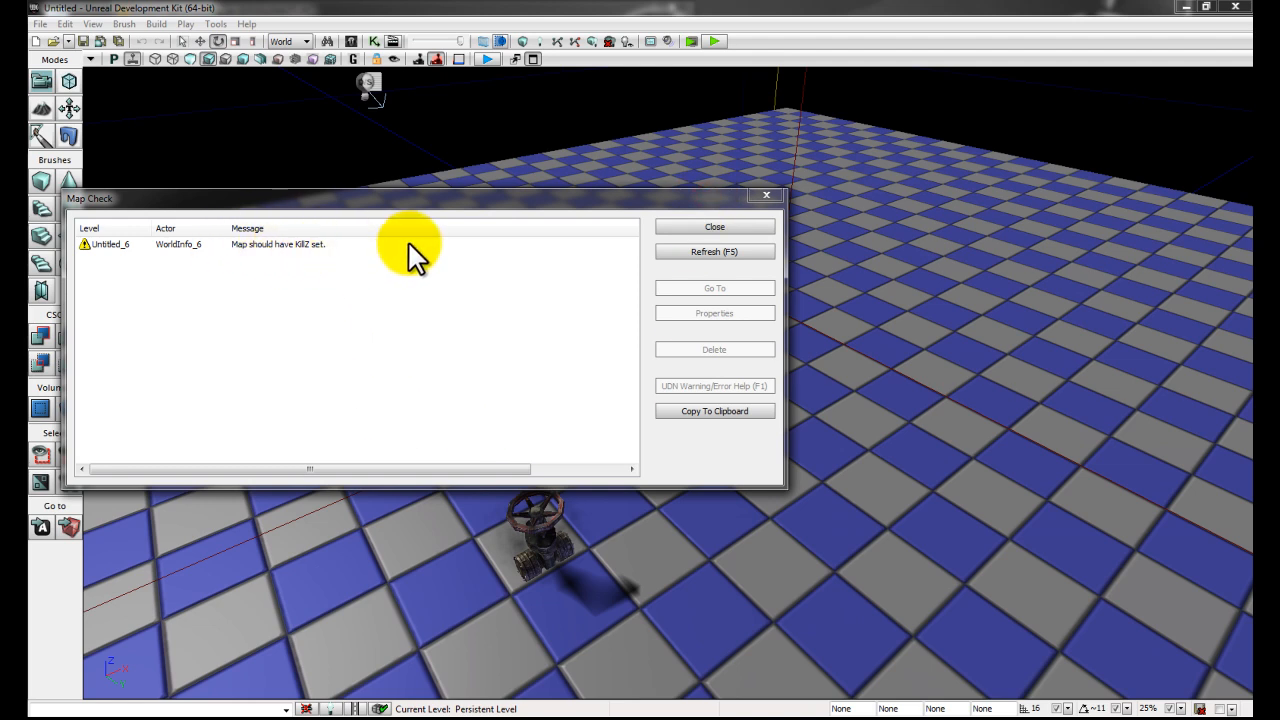
click(681, 228)
- Try to play the level in the editor
mouse_move(650, 346)
right_down()
mouse_move(640, 466)
mouse_move(641, 320)
mouse_move(640, 338)
right_up()
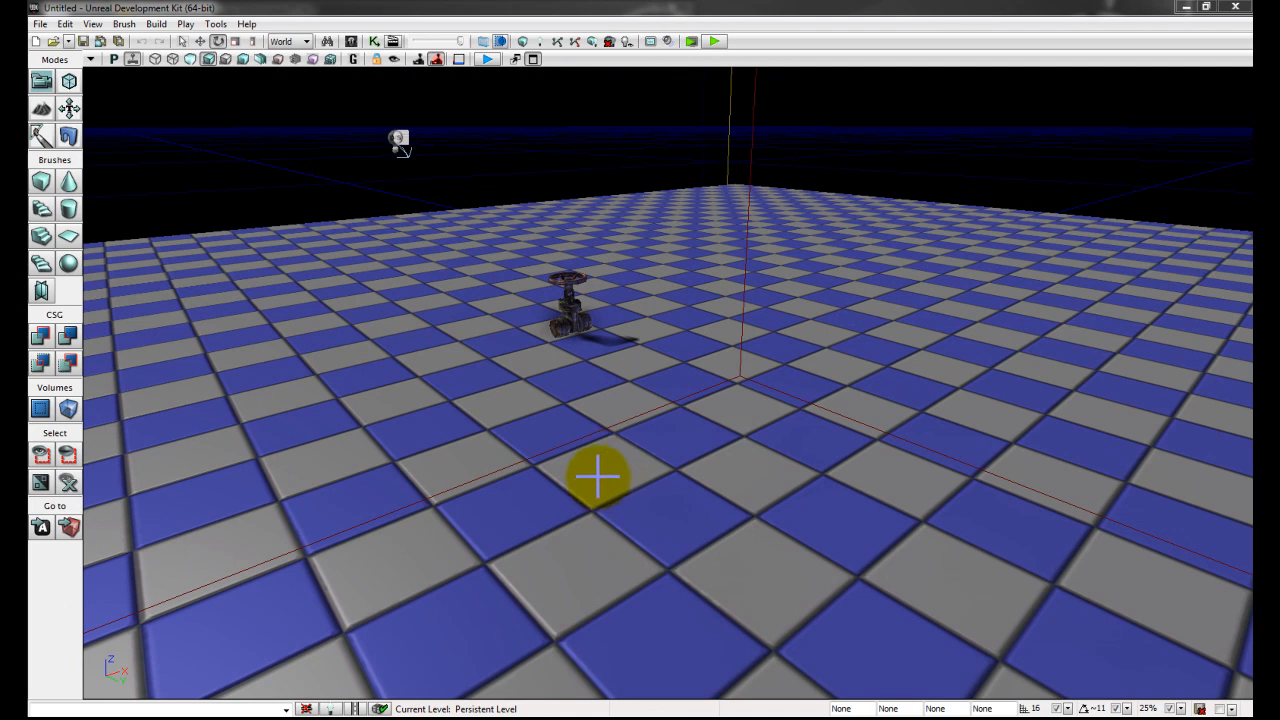
click(720, 41)
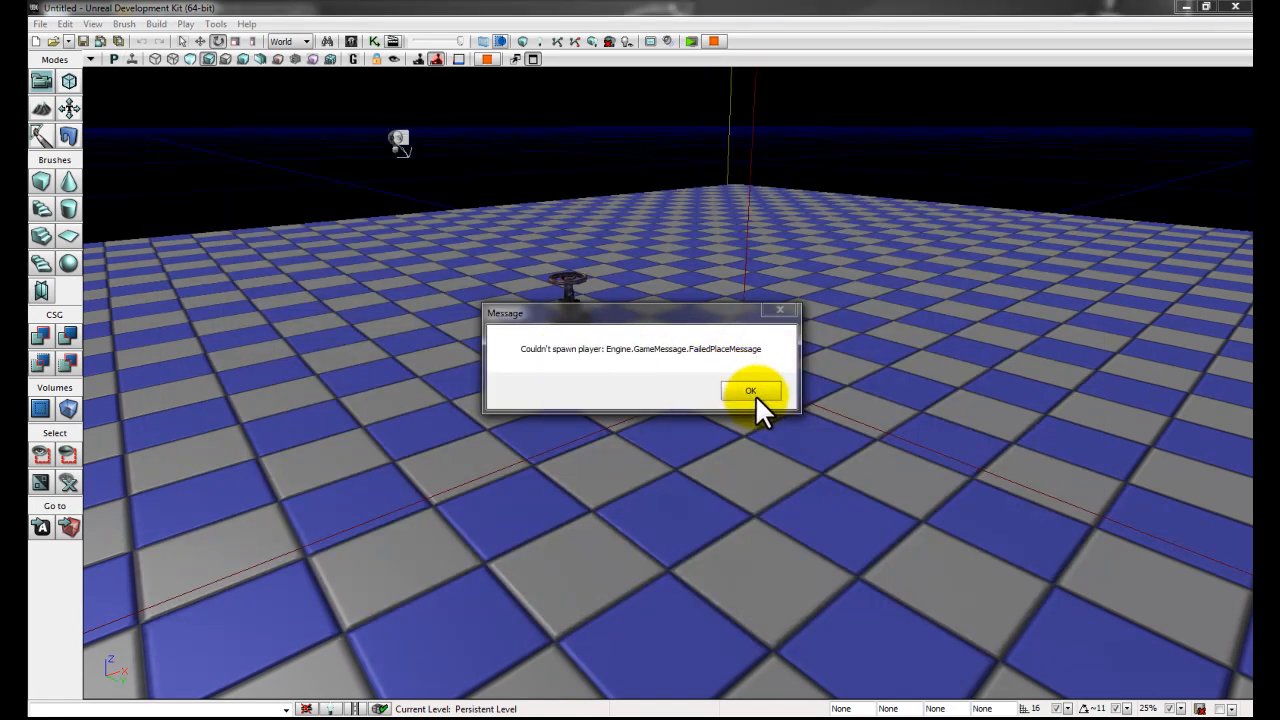
- Dismiss the message, play the level from a spot on the checkered floor, walk around the valve and end the session
click(752, 391)
right_click(621, 487)
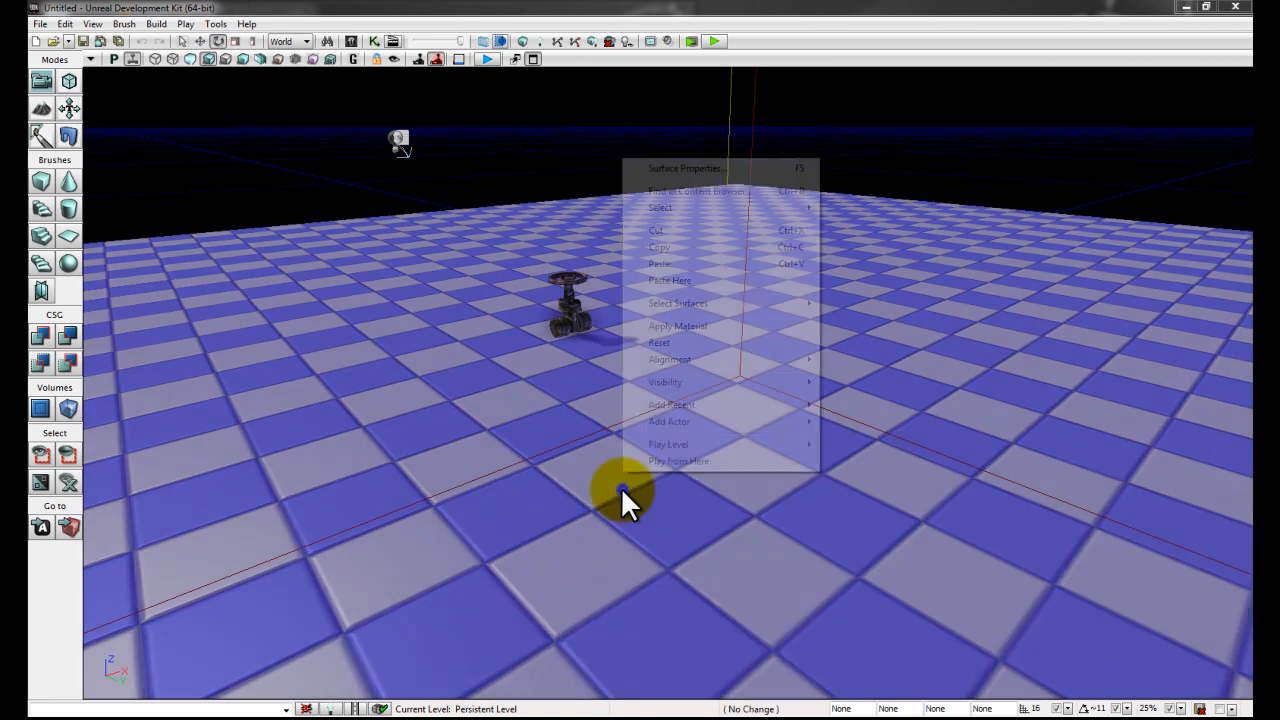
click(656, 463)
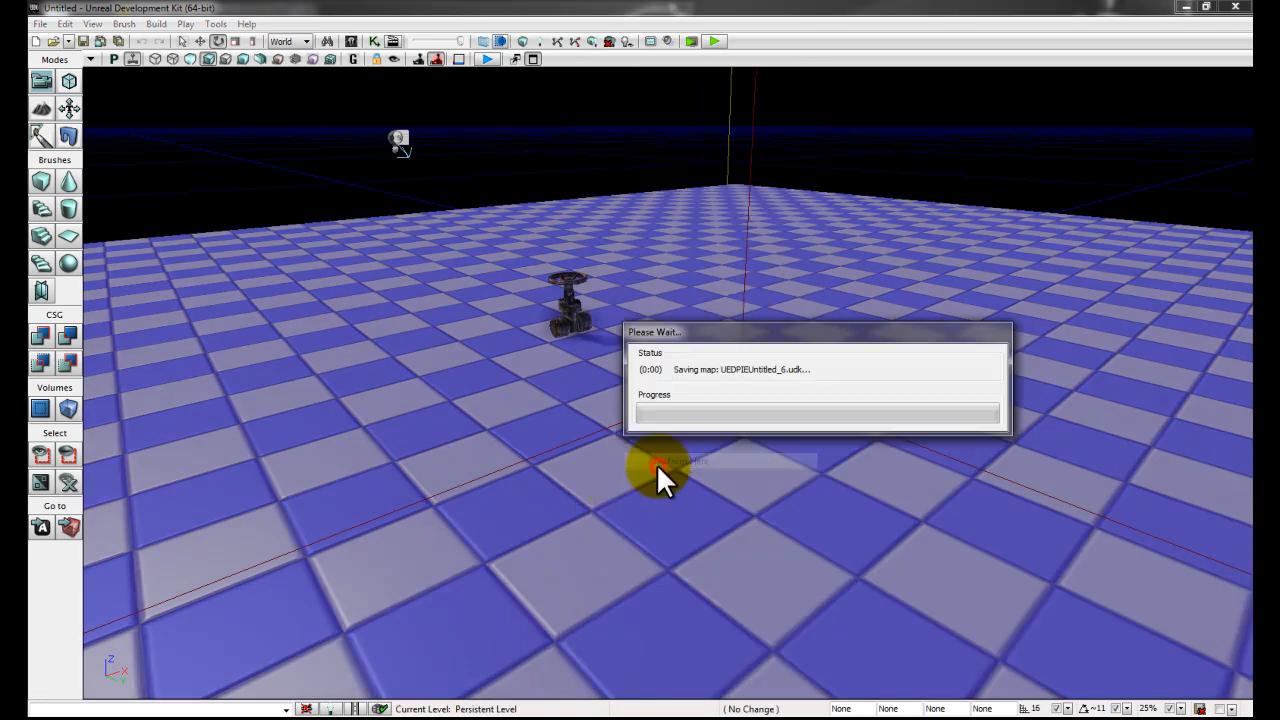
key(w)
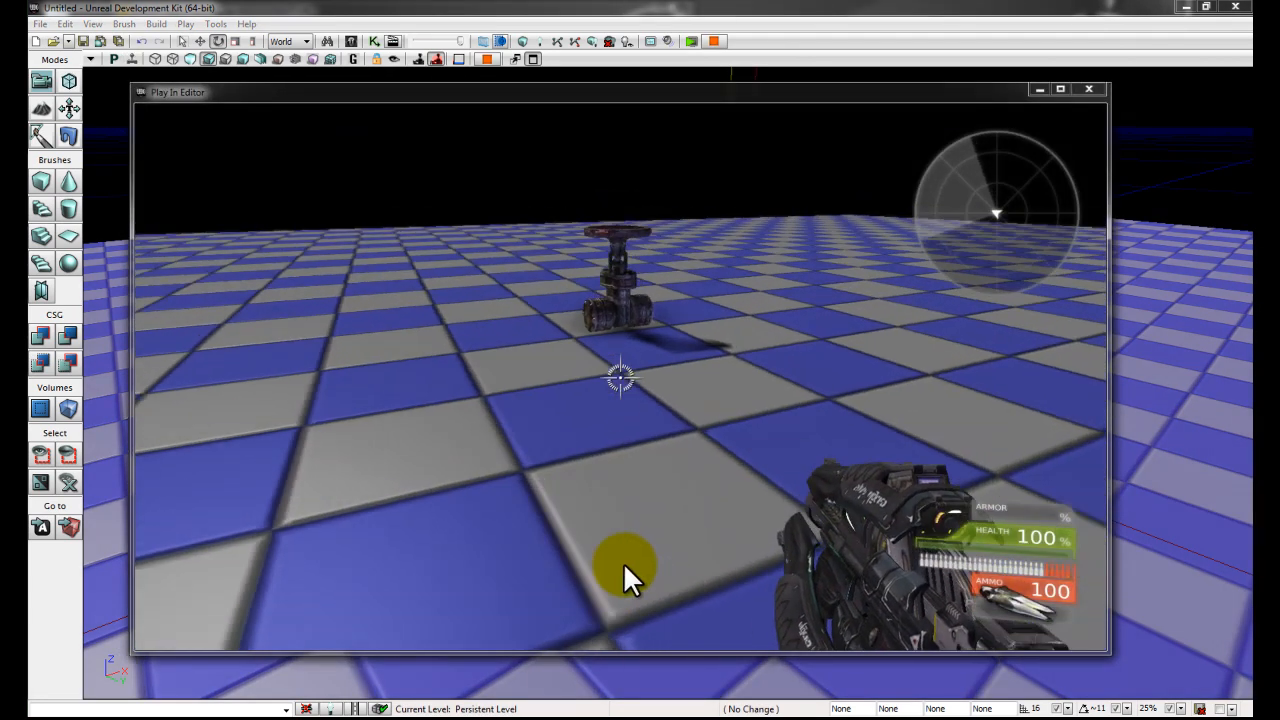
key(d)
key(s)
key(w)
key(d)
key(s)
key(a)
key(Escape)
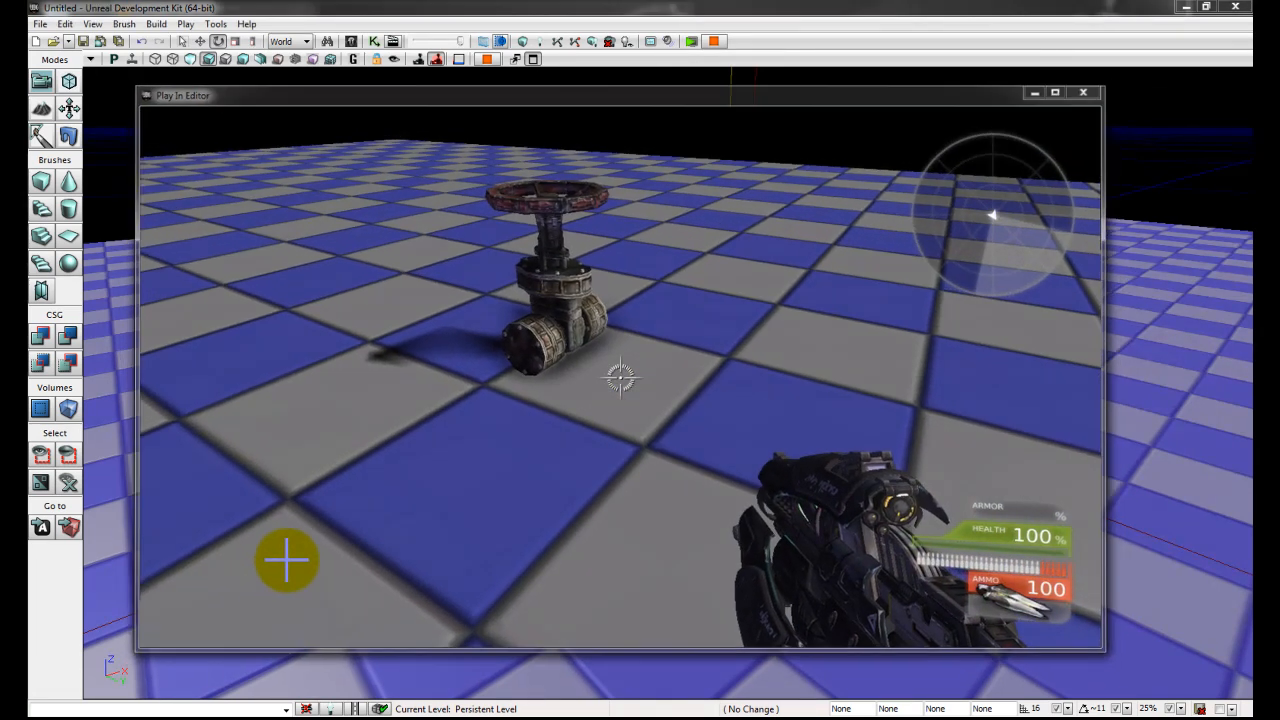
- Add a PlayerStart actor on the checkered floor near the valve mesh
right_click(661, 447)
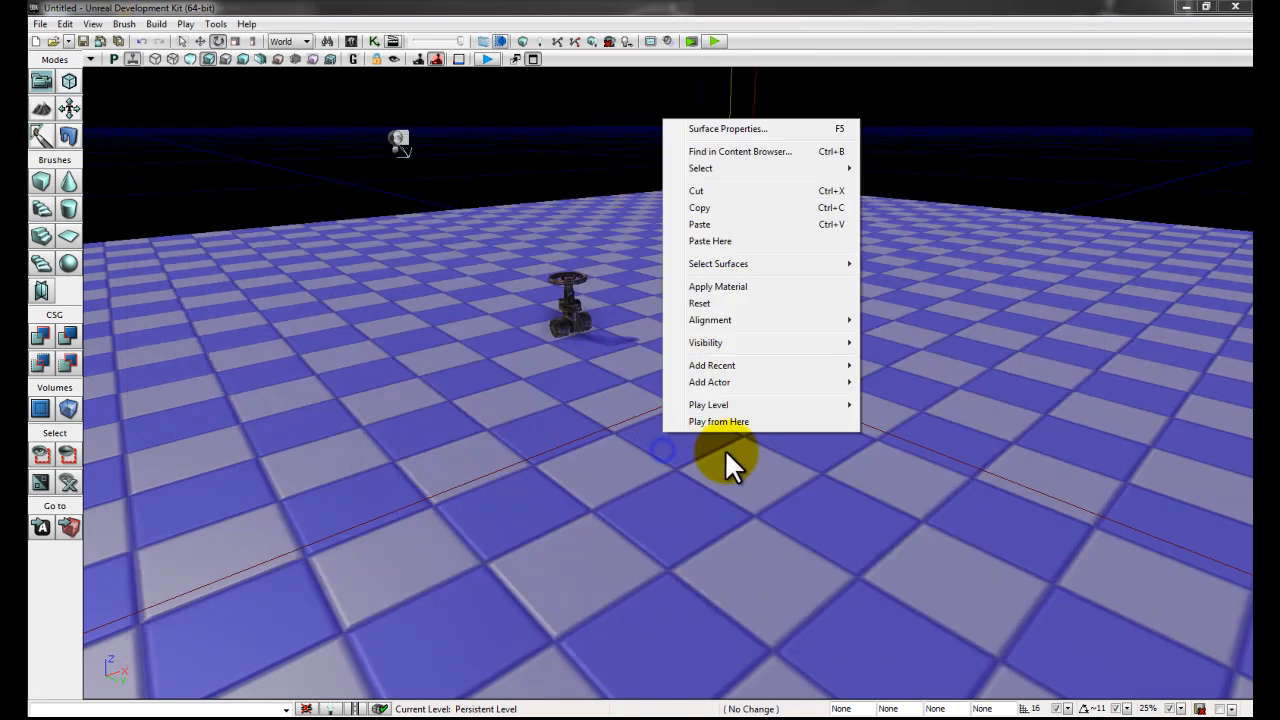
mouse_move(785, 404)
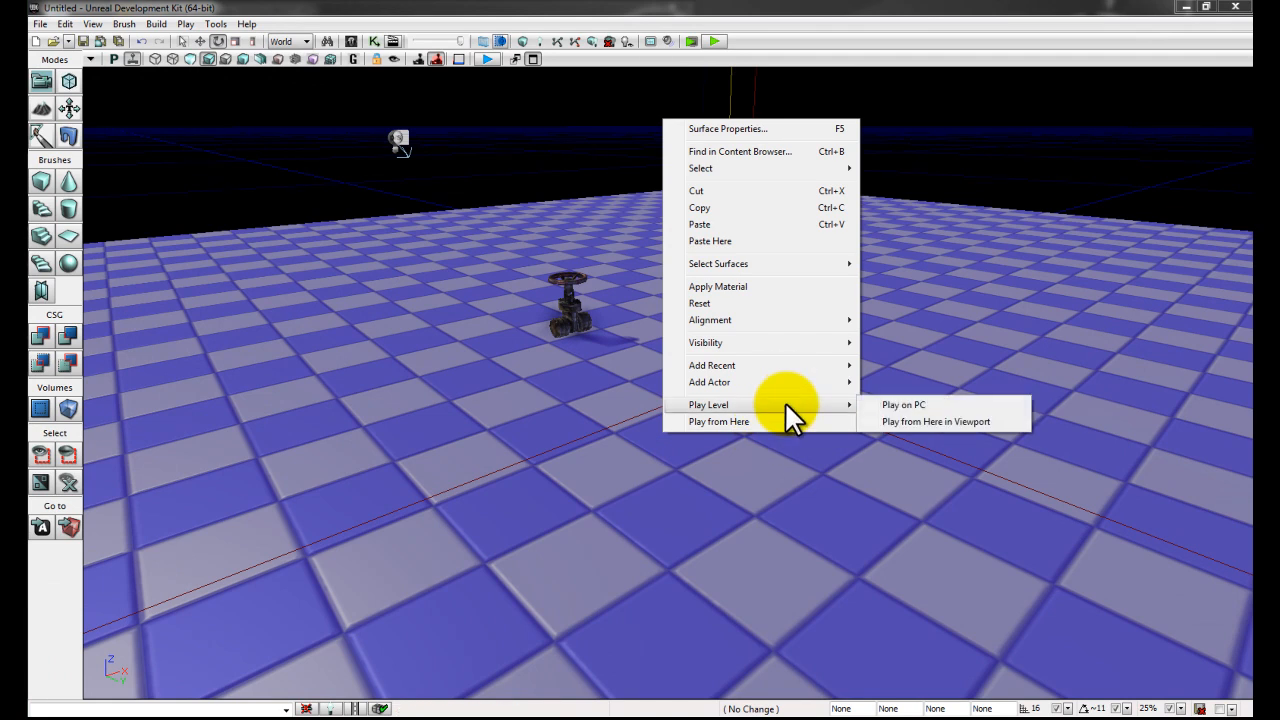
mouse_move(778, 382)
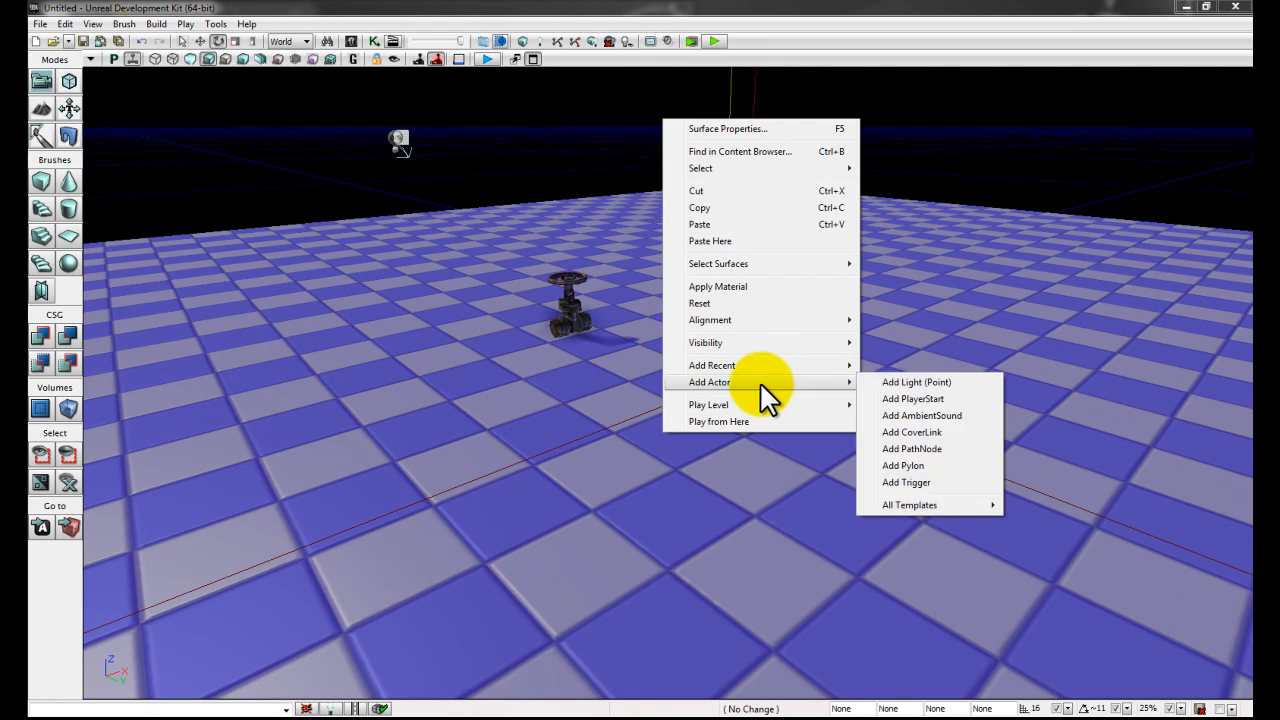
click(919, 400)
drag(666, 409, 628, 379)
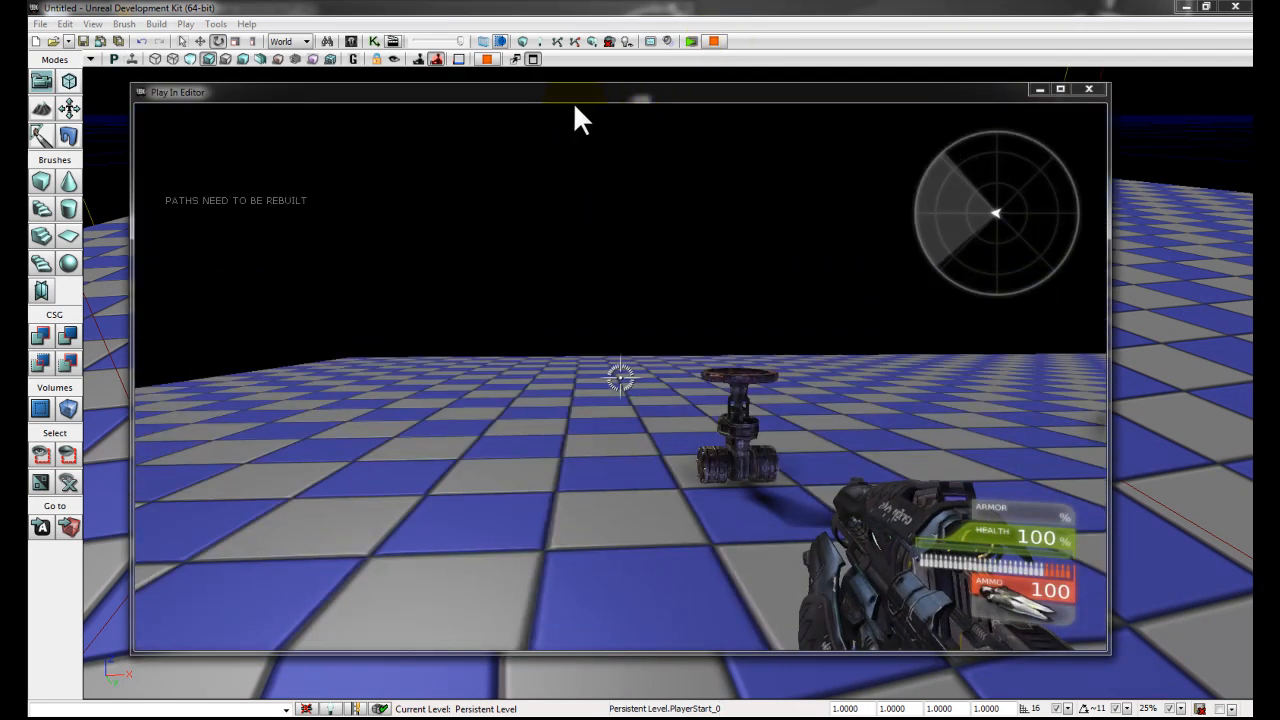
- Play the level from the PlayerStart, walk towards the valve and end the session
key(w)
key(s)
key(w)
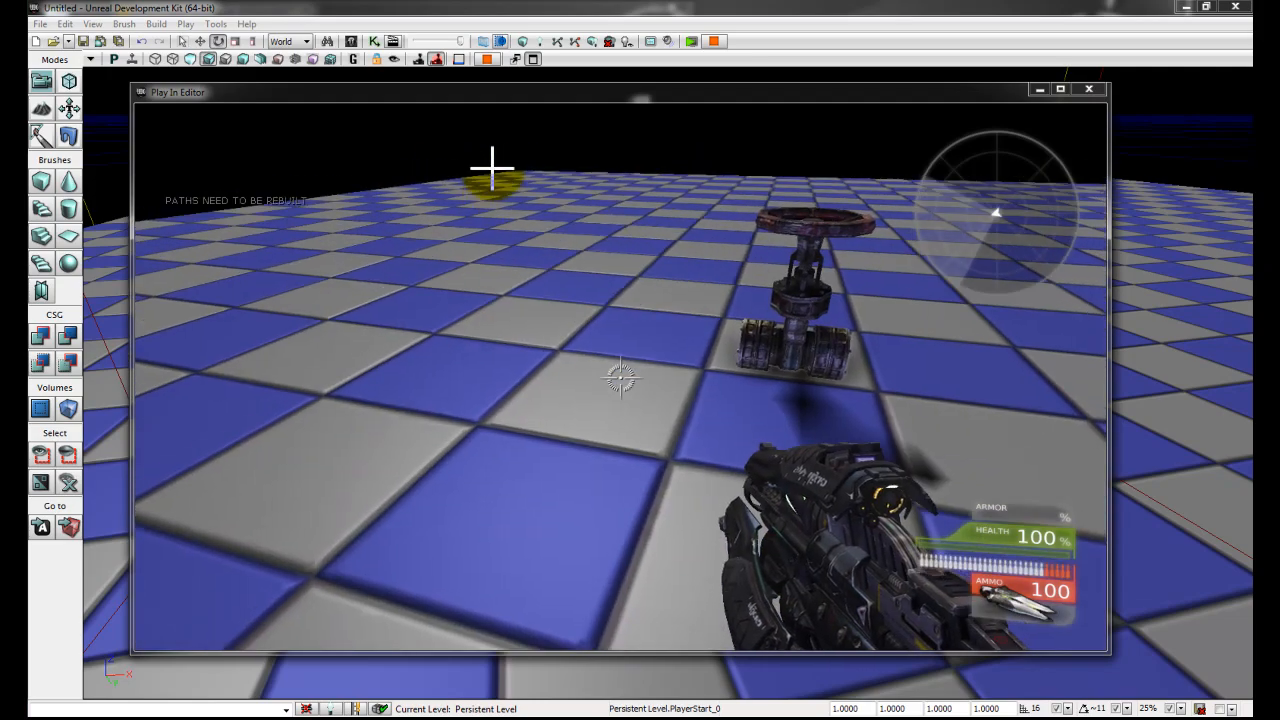
key(Escape)
- Play the level again, walk off the edge of the floor and end the session
drag(756, 361, 578, 550)
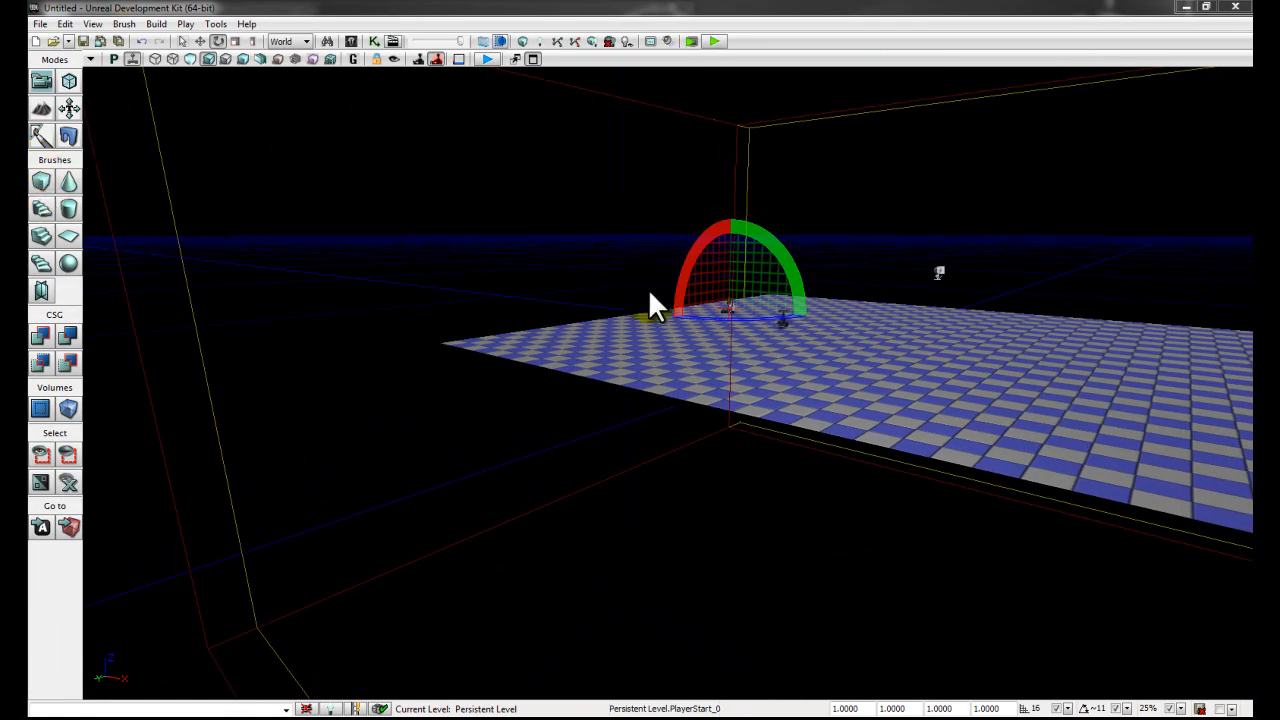
right_click(782, 368)
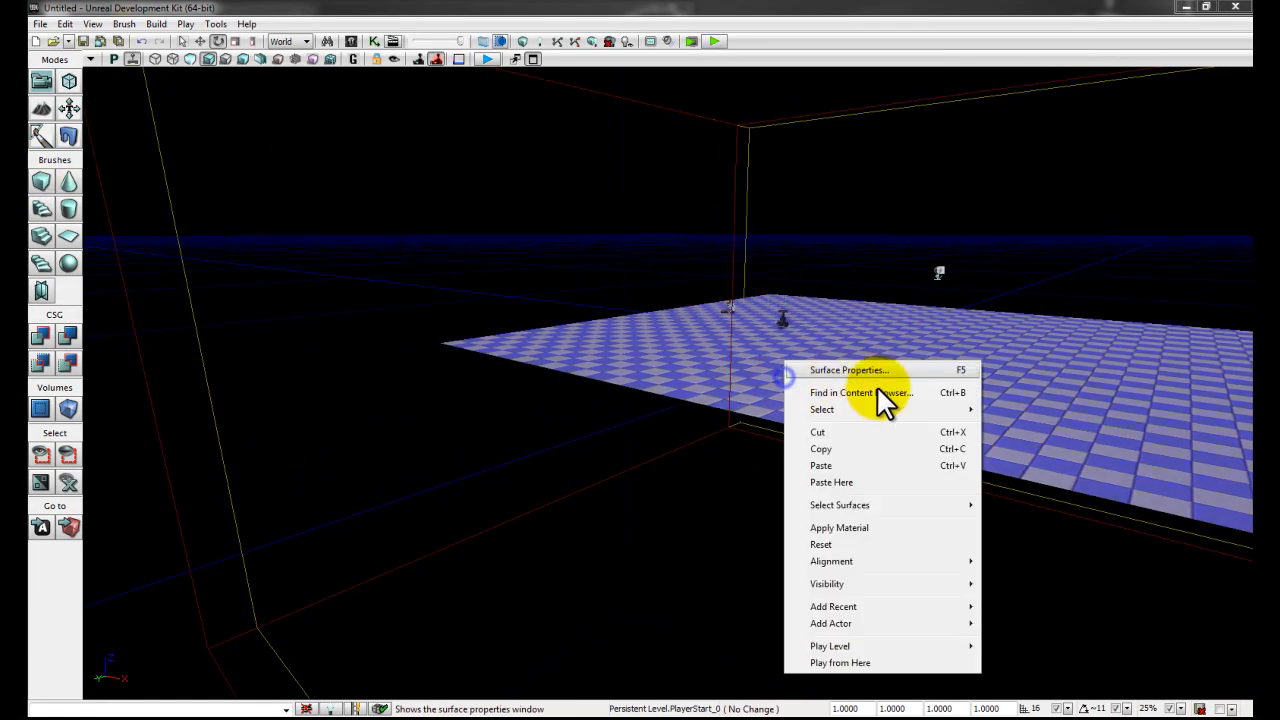
click(708, 40)
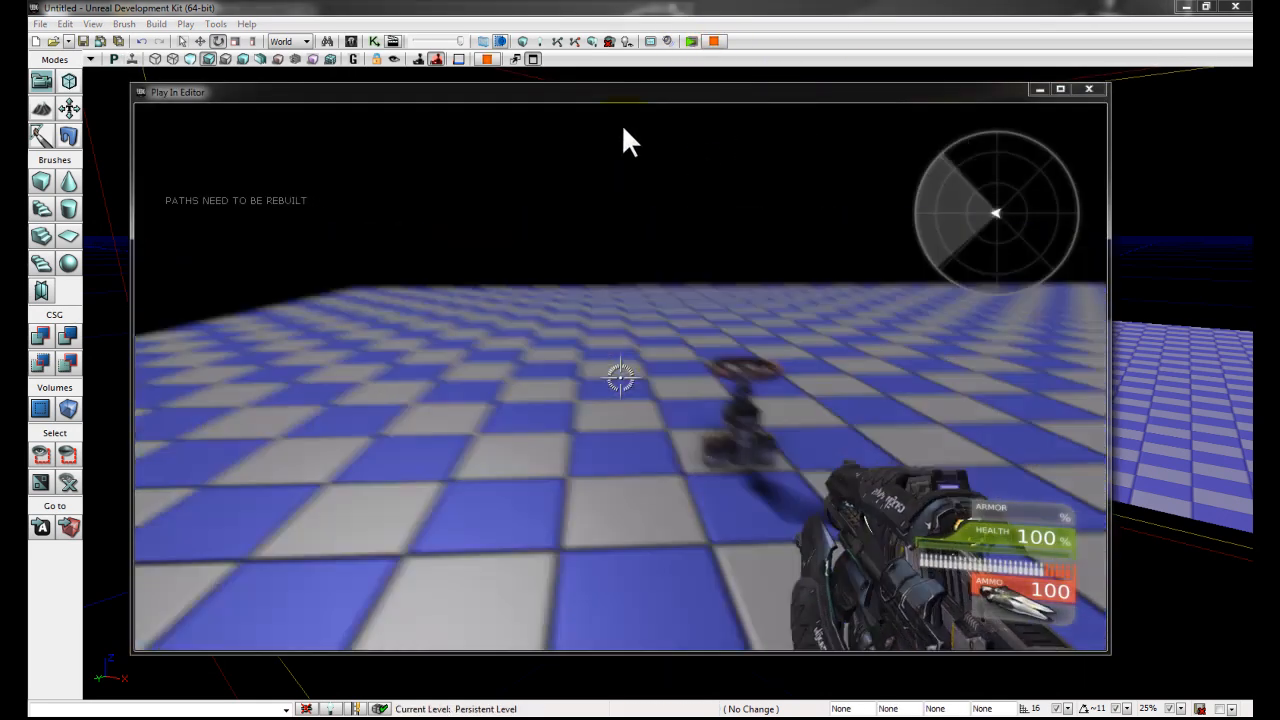
key(w)
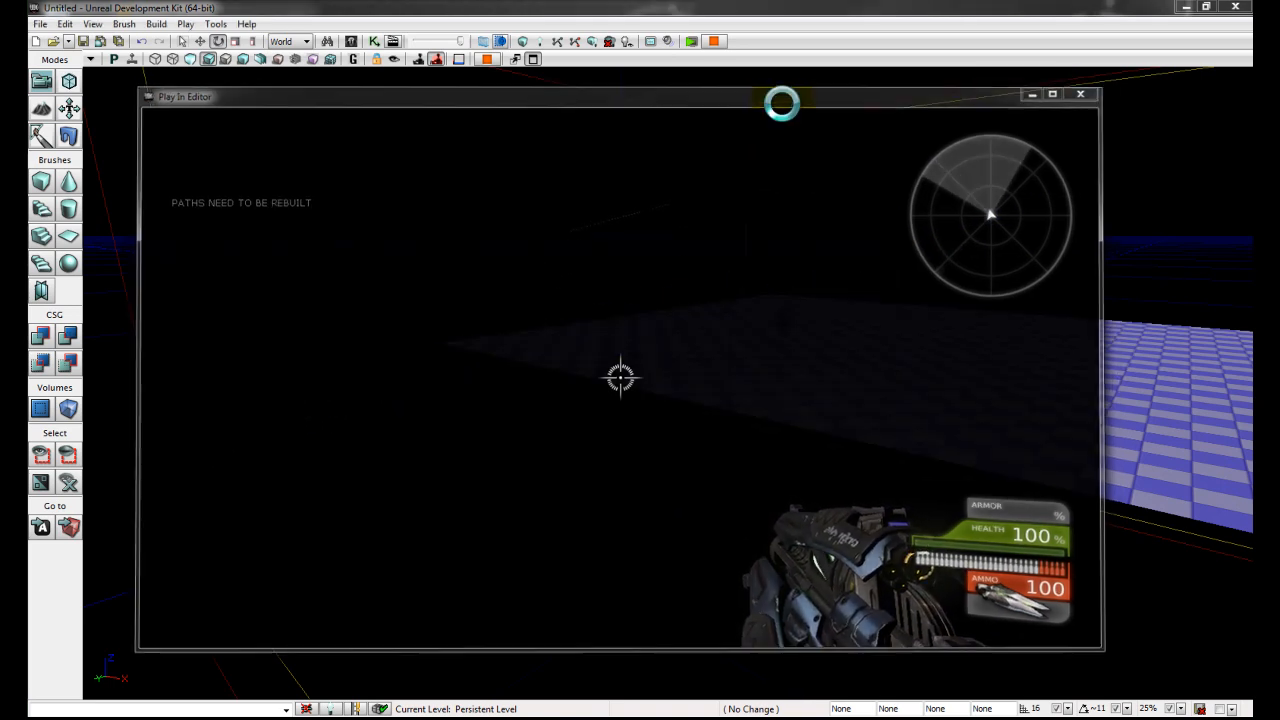
key(Escape)
- Resize the cube builder brush to X 4098, Y 4098 and Z 16 and close its properties
right_drag(914, 380, 1239, 431)
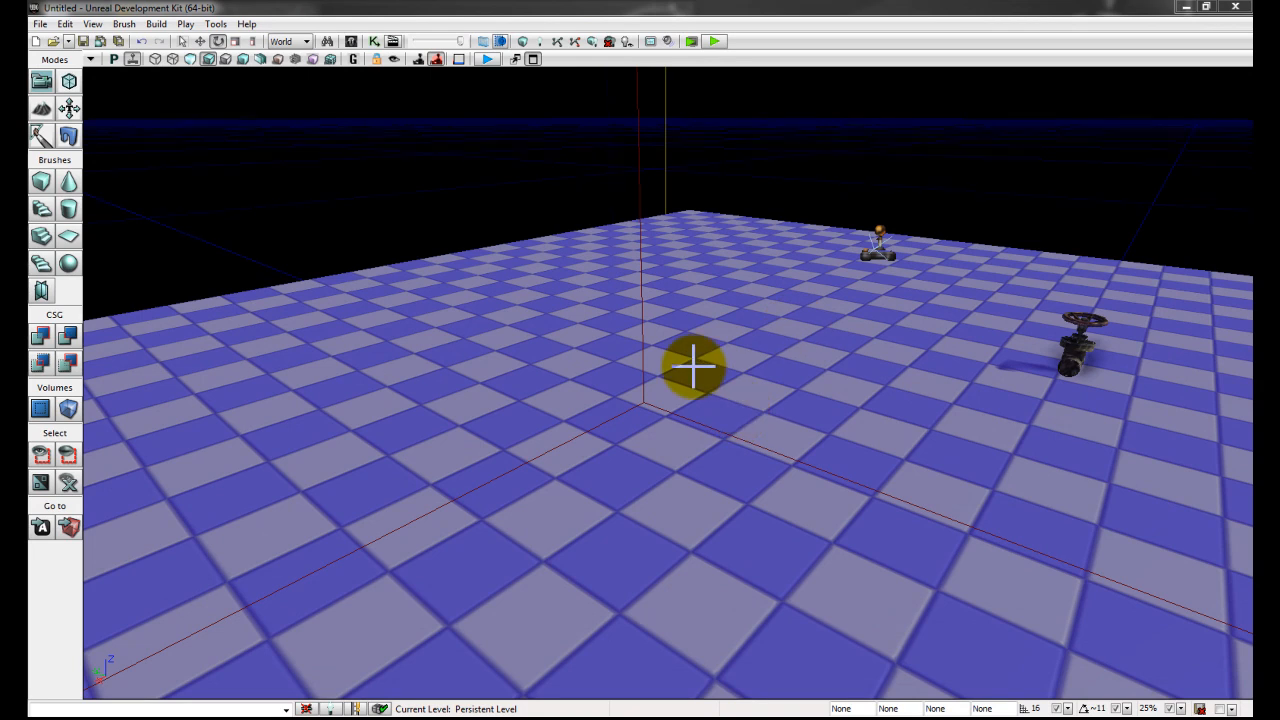
right_click(40, 180)
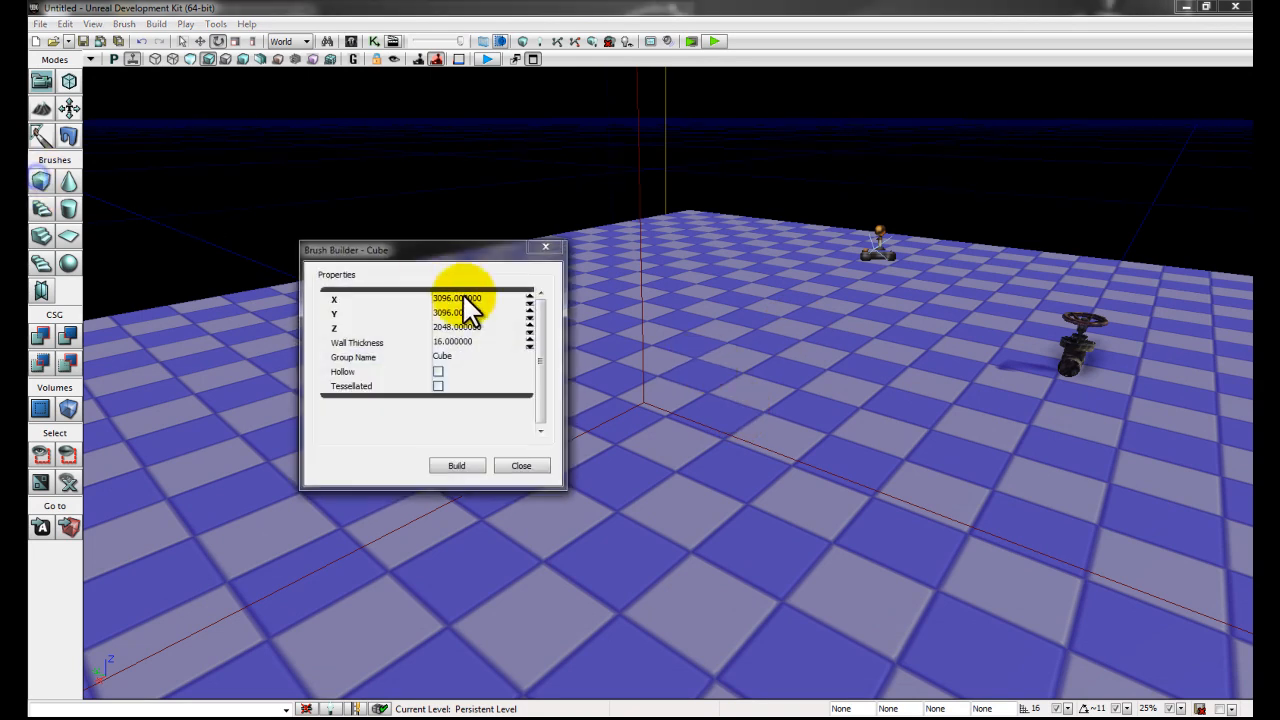
click(489, 299)
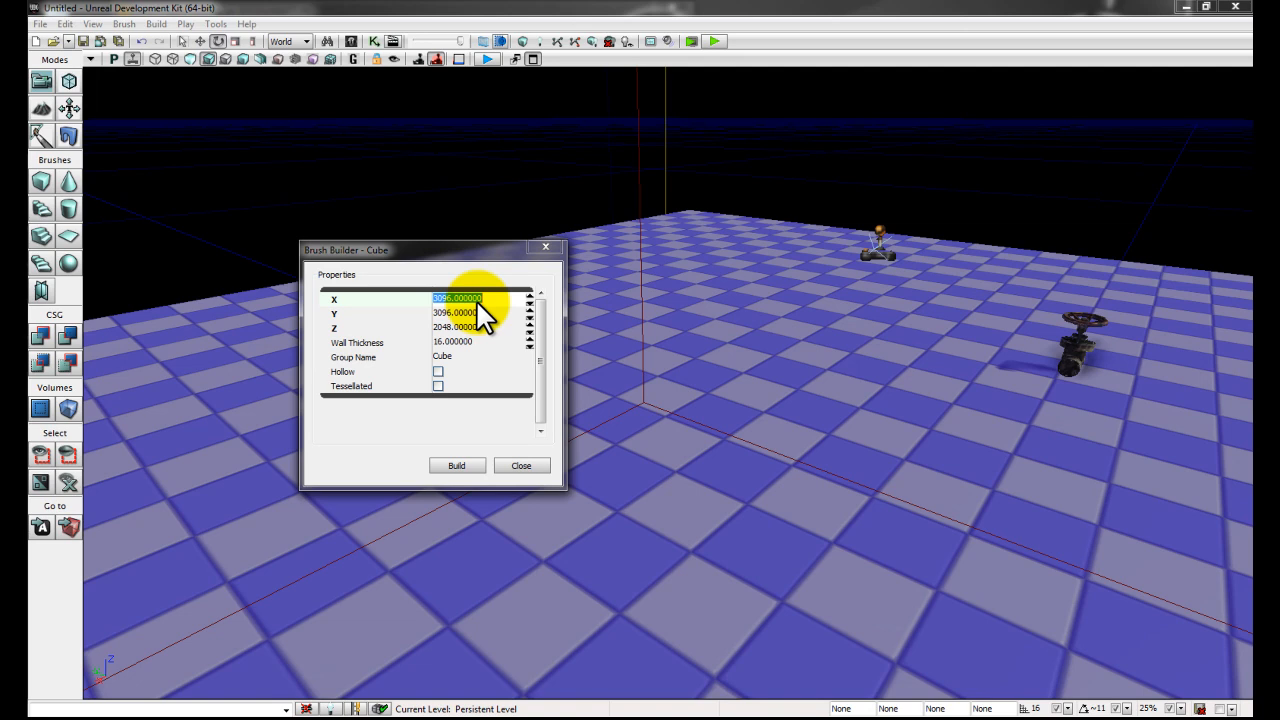
text(4098)
key(Tab)
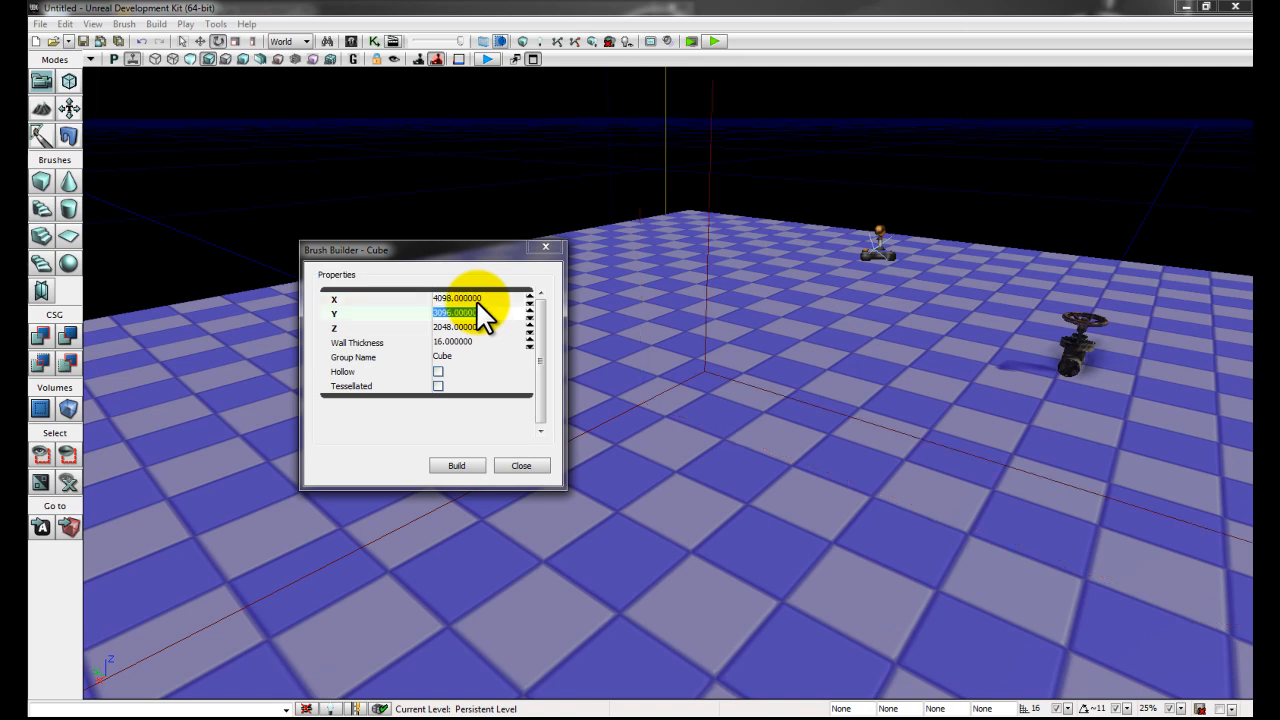
text(4098)
key(Tab)
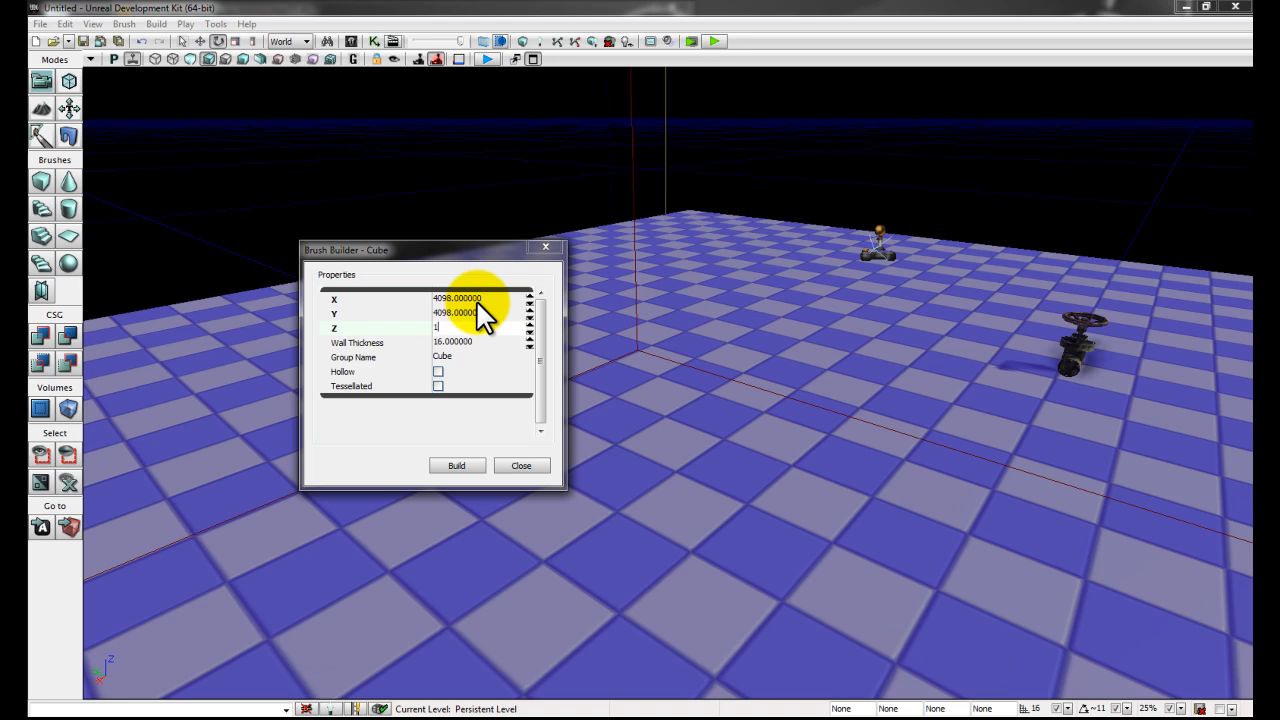
key(Return)
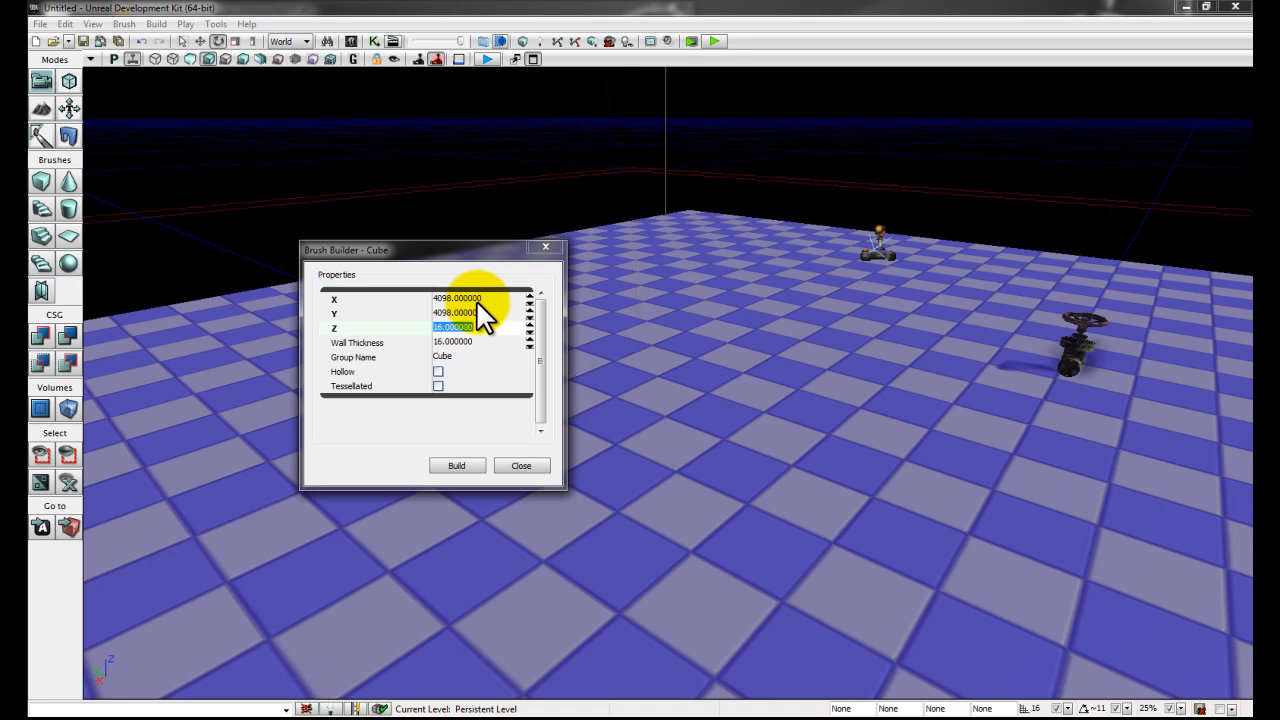
click(525, 468)
- Select the flat builder brush, switch to translation and move it below the checkered floor
mouse_move(543, 551)
mouse_down()
mouse_move(571, 520)
mouse_move(651, 506)
mouse_move(632, 705)
mouse_move(560, 700)
mouse_up()
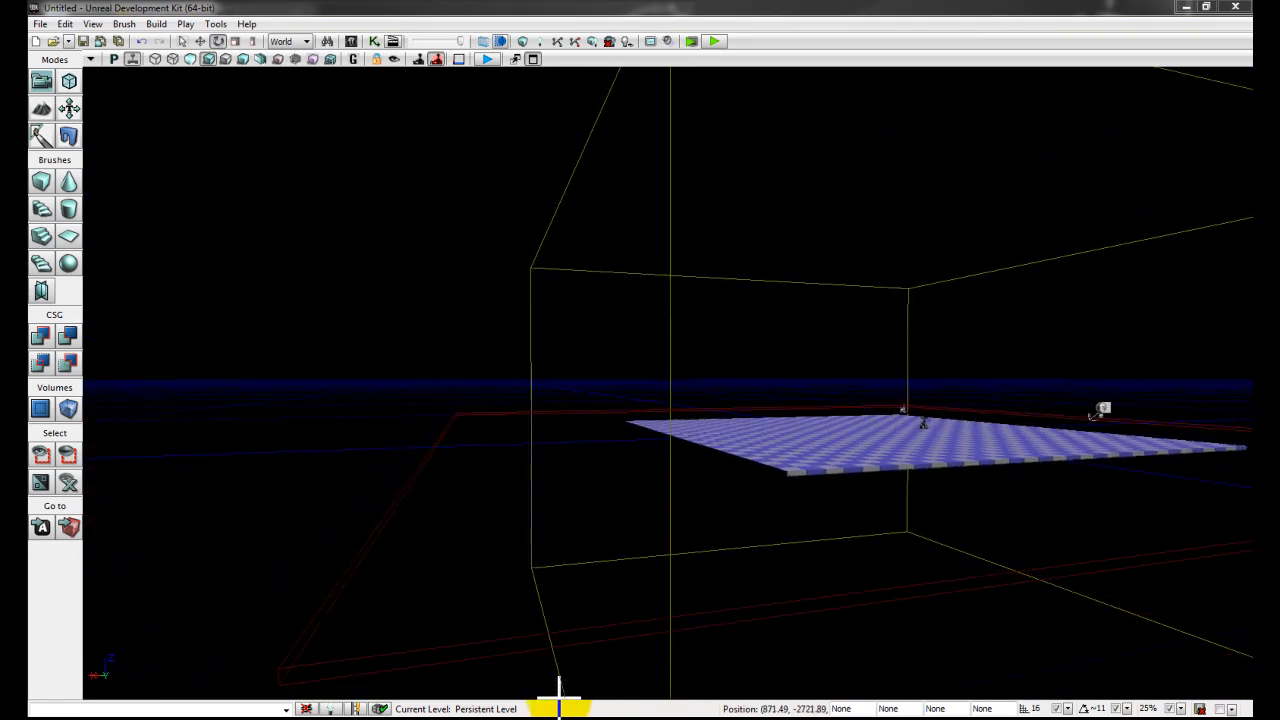
right_drag(440, 432, 433, 449)
click(454, 423)
key(space)
key(space)
key(space)
mouse_move(970, 204)
mouse_down()
mouse_move(971, 337)
mouse_move(903, 470)
mouse_up()
right_drag(903, 455, 1096, 552)
drag(678, 411, 682, 388)
mouse_move(811, 326)
right_down()
mouse_move(724, 357)
mouse_move(855, 230)
mouse_move(1217, 209)
mouse_move(1122, 205)
right_up()
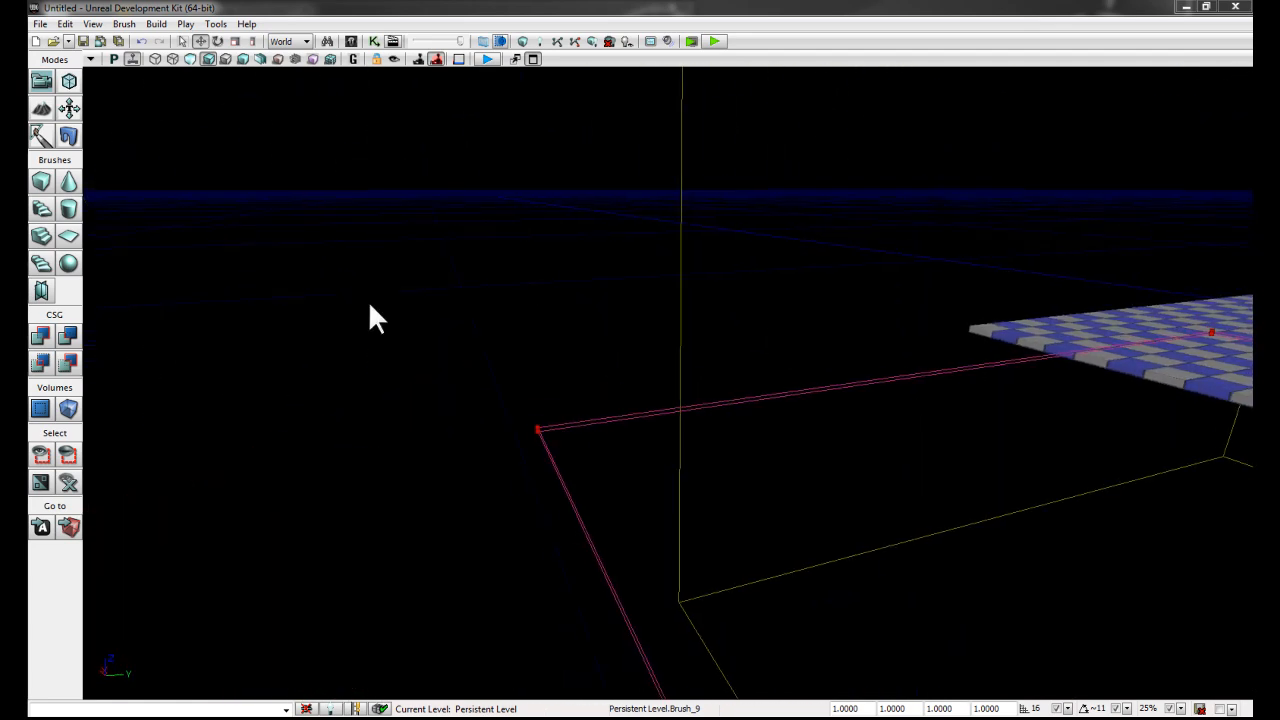
- Add a UTKillZVolume from the builder brush below the floor and shift the brush slightly off it
click(67, 404)
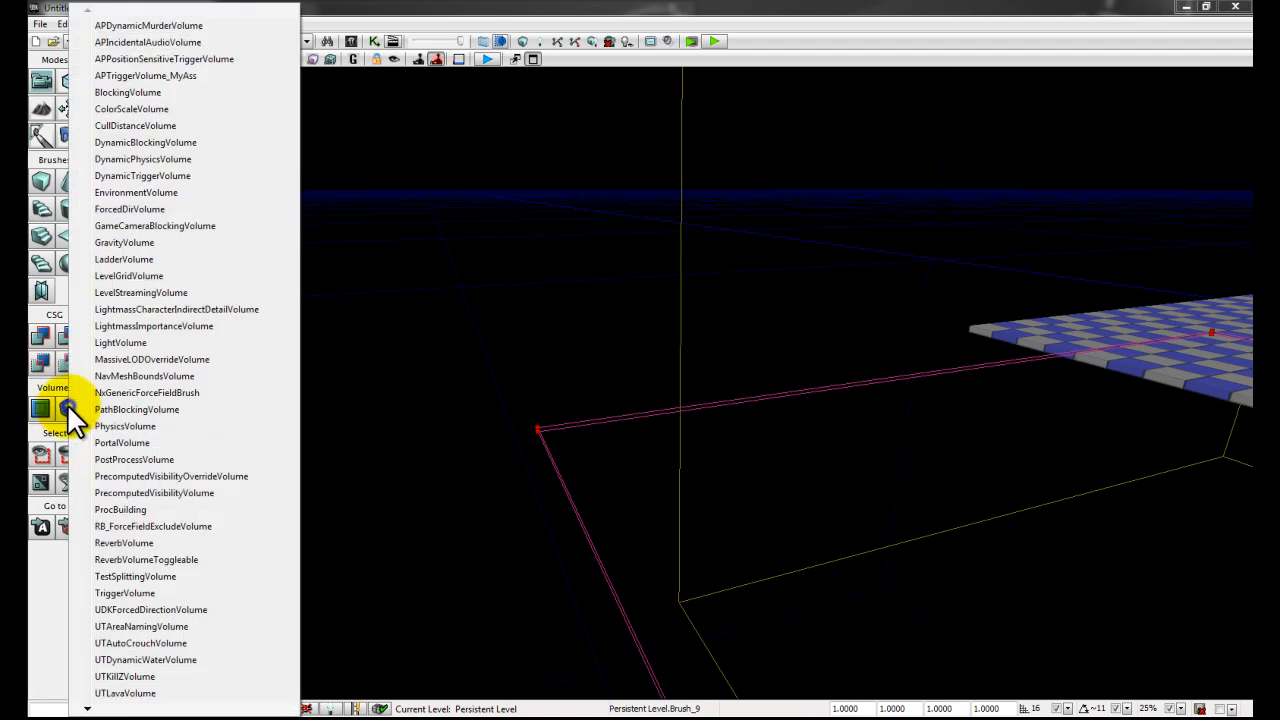
click(141, 677)
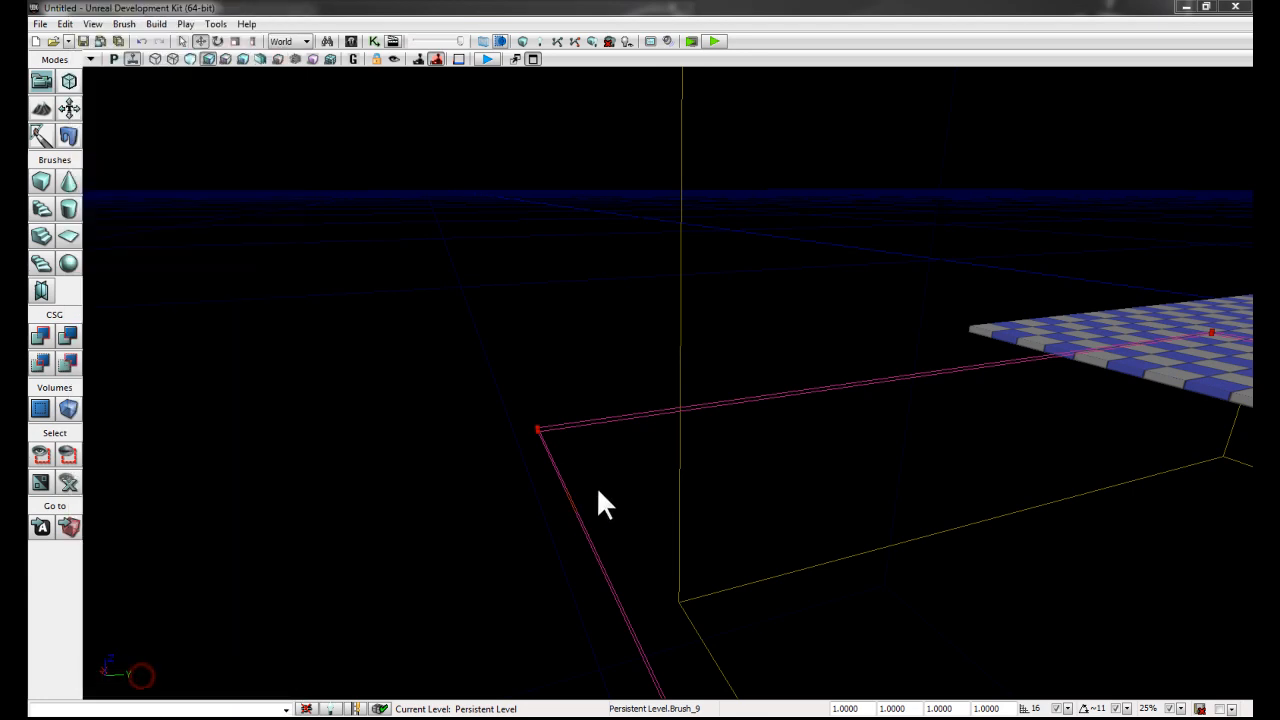
right_drag(650, 471, 796, 463)
drag(751, 410, 656, 403)
mouse_move(414, 457)
right_down()
mouse_move(360, 456)
mouse_move(389, 452)
right_up()
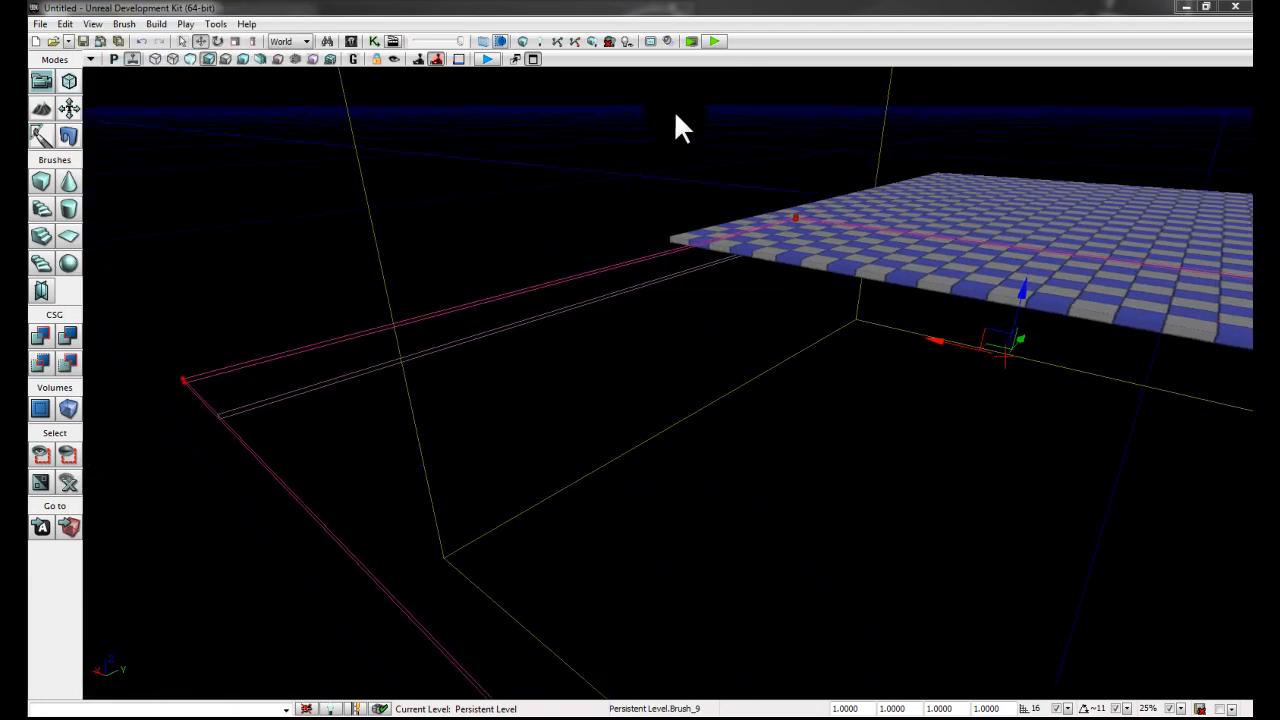
- Play the level, walk off the floor into the kill volume, respawn and end the session
click(714, 41)
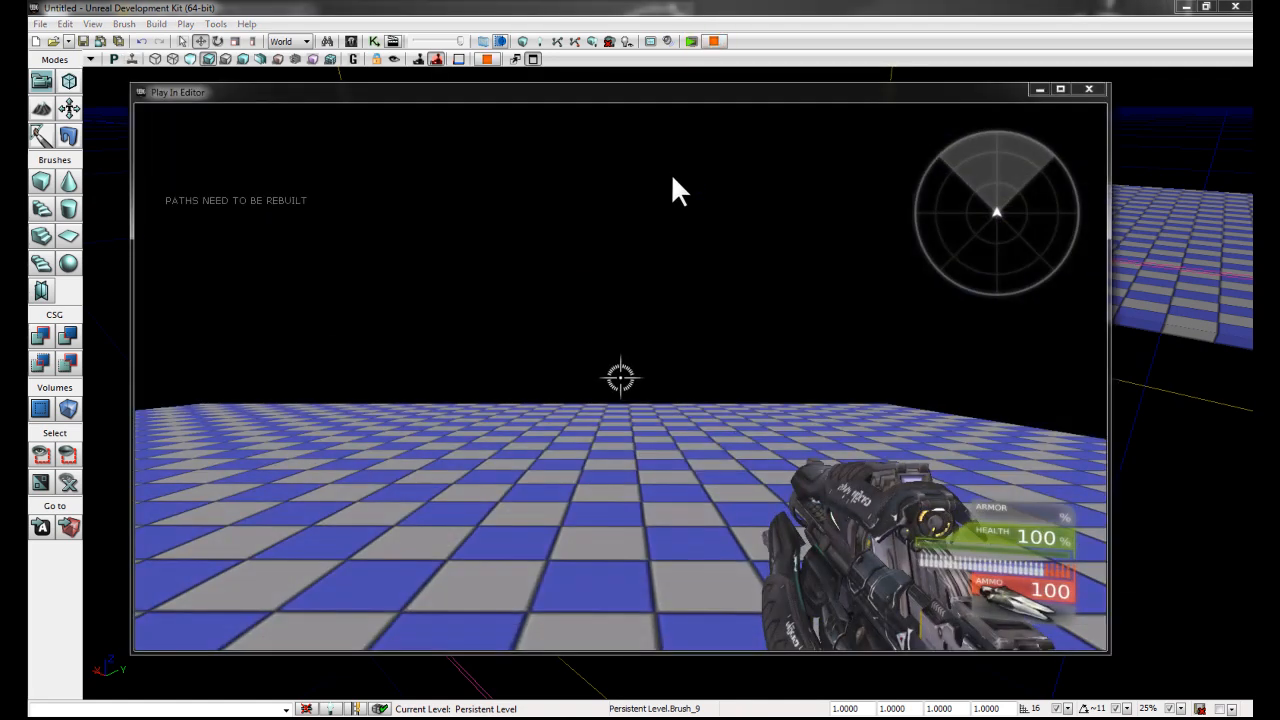
key(w)
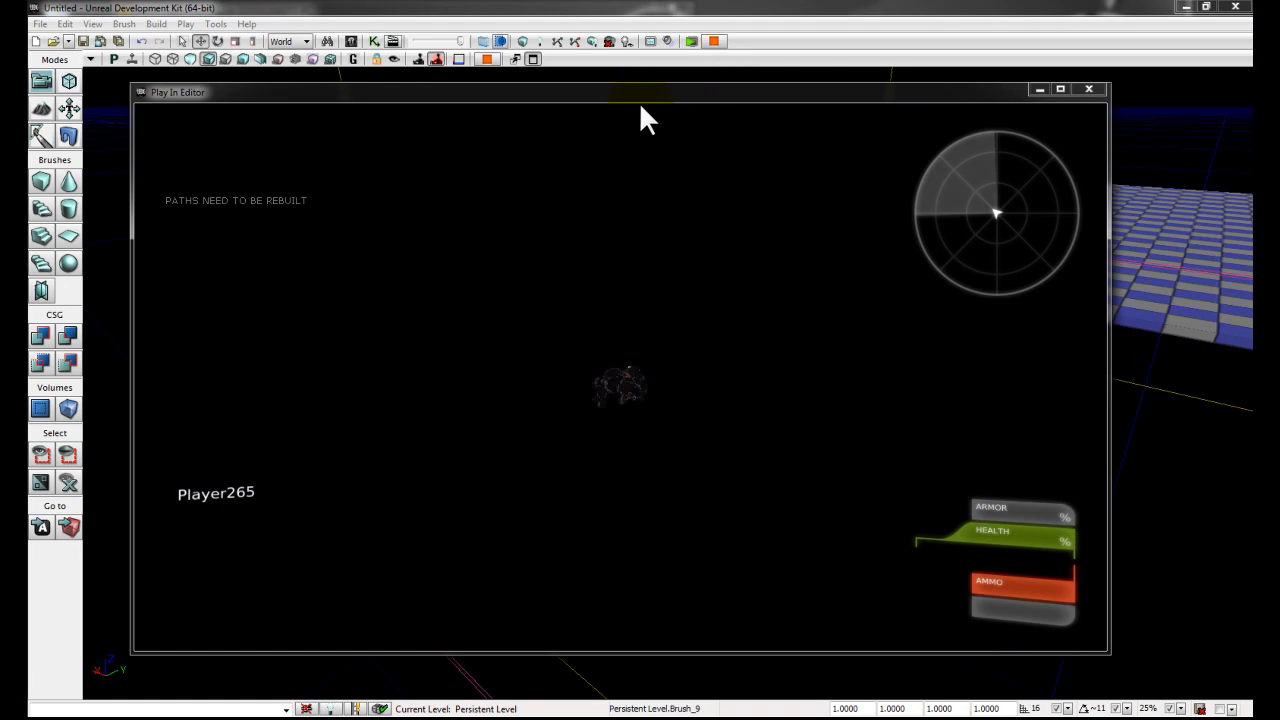
click(638, 103)
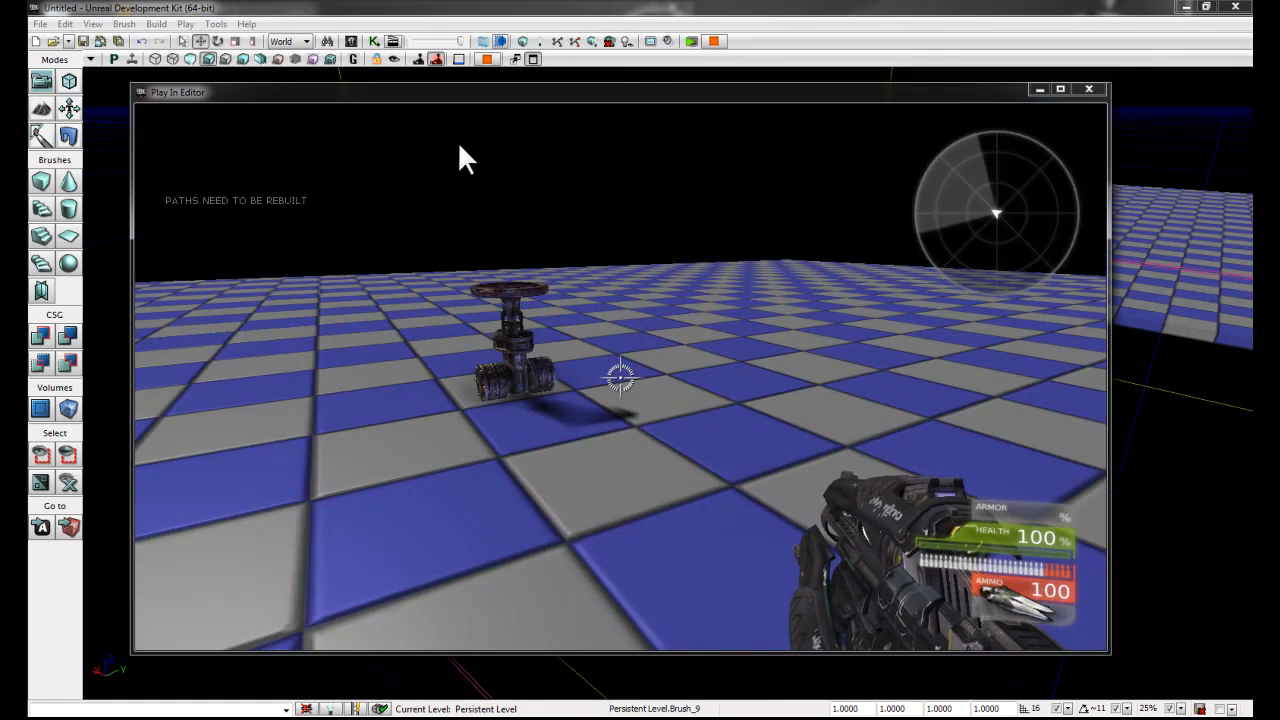
key(Escape)
right_drag(732, 263, 829, 257)
drag(829, 257, 727, 124)
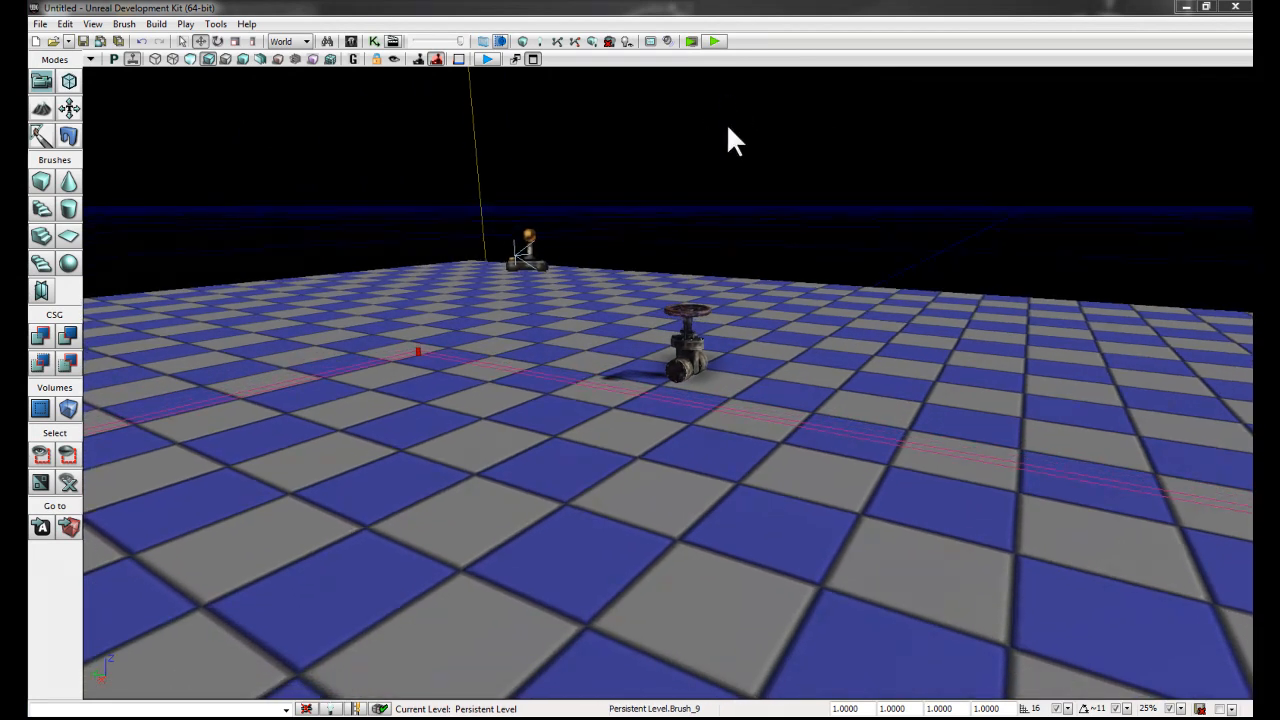